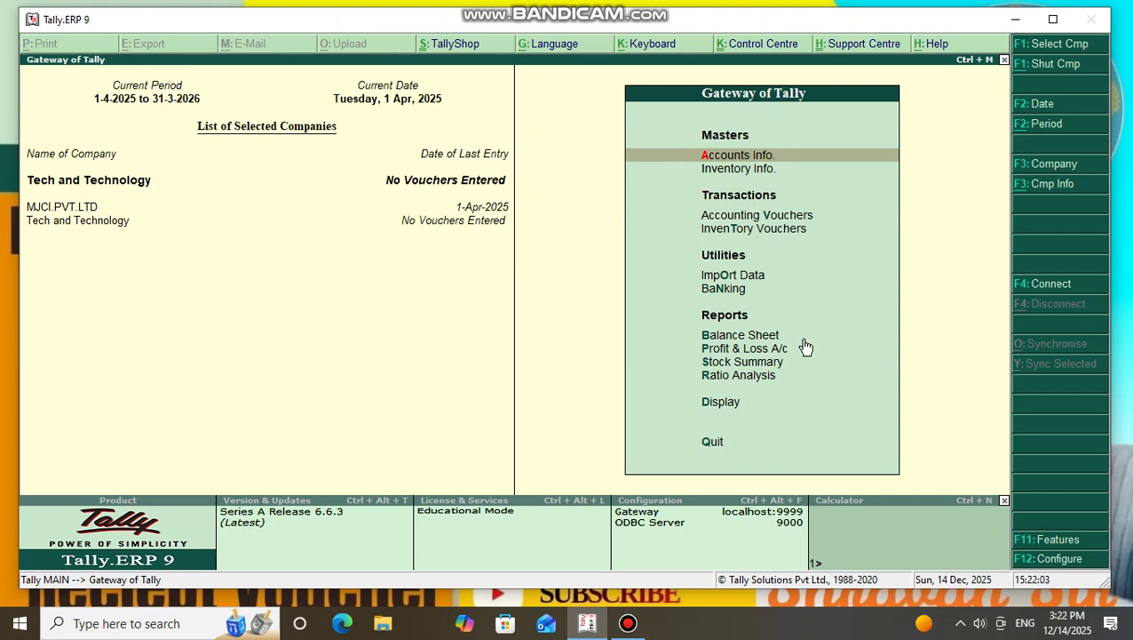
Enable sales order processing in the inventory features of the company Tech and Technology
left_click(1056, 542)
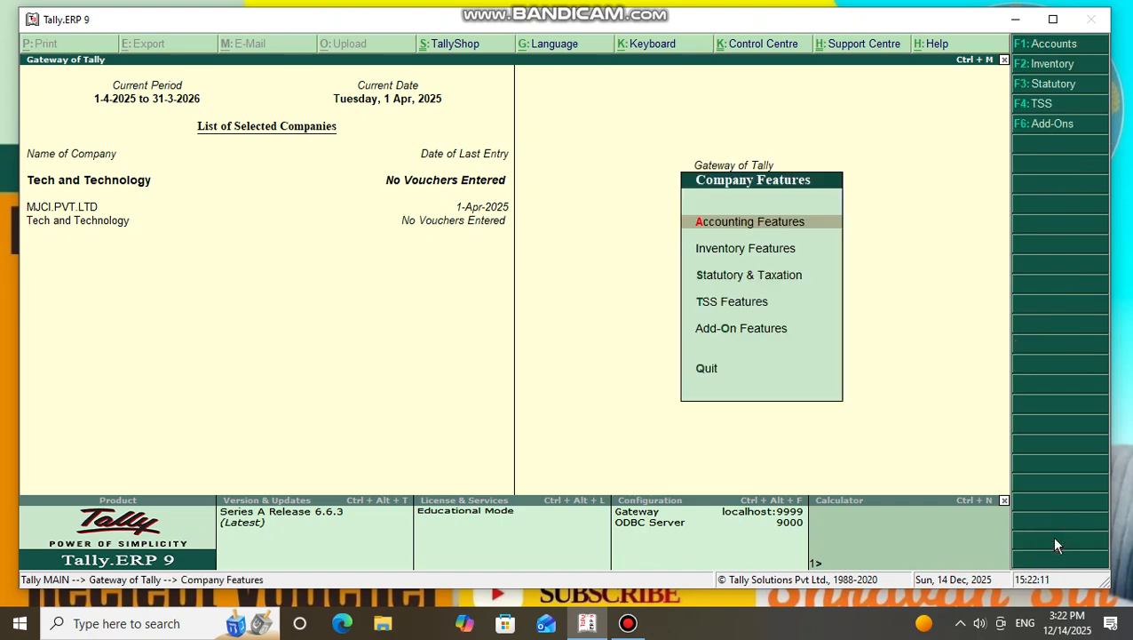
left_click(748, 253)
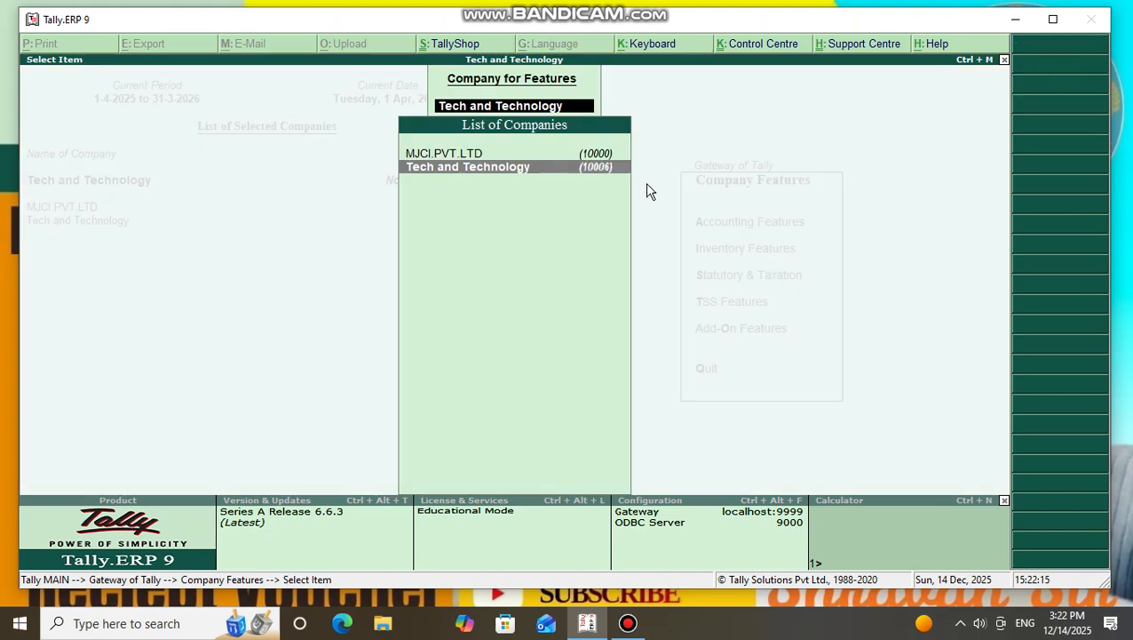
left_click(507, 168)
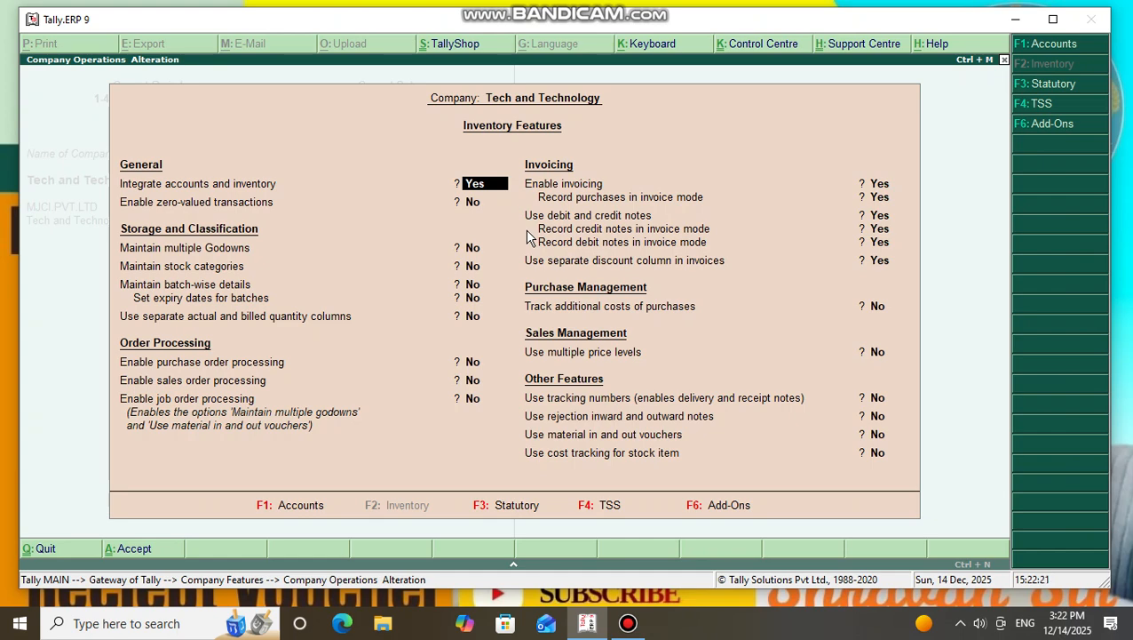
key("Return")
key("Return")
key("Return")
key("Return")
key("Return")
key("Return")
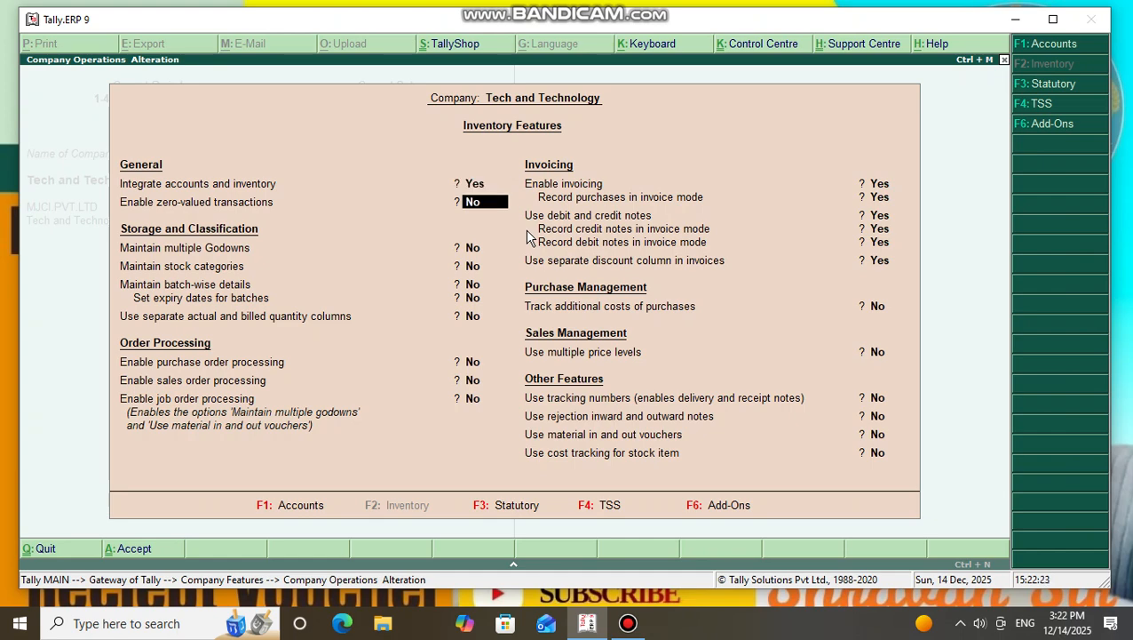
key("Return")
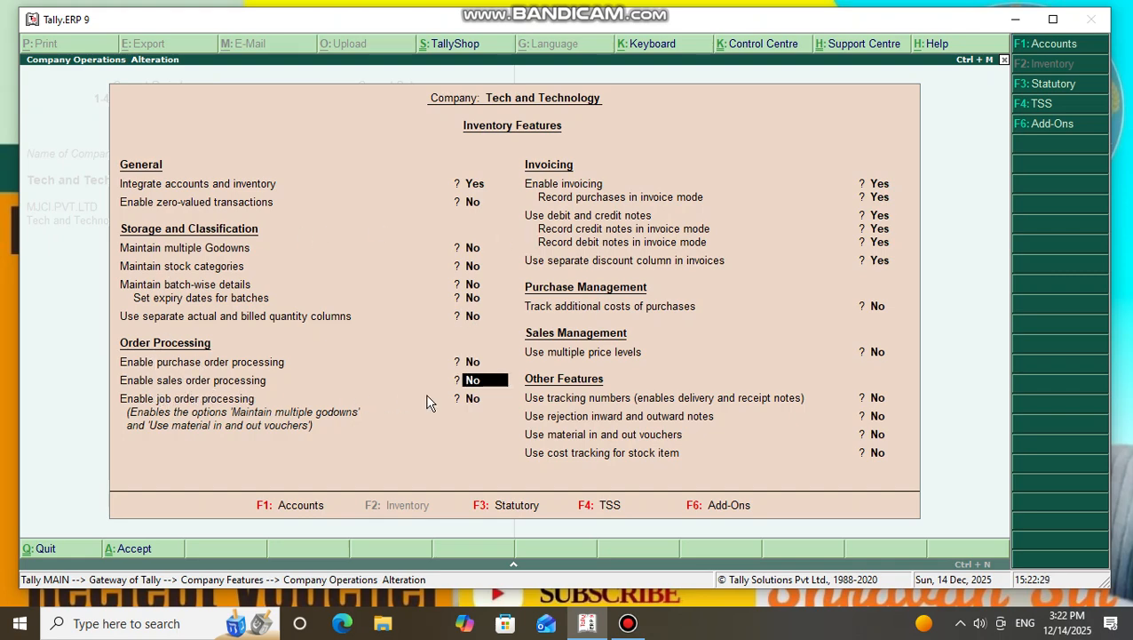
type("y")
key("Return")
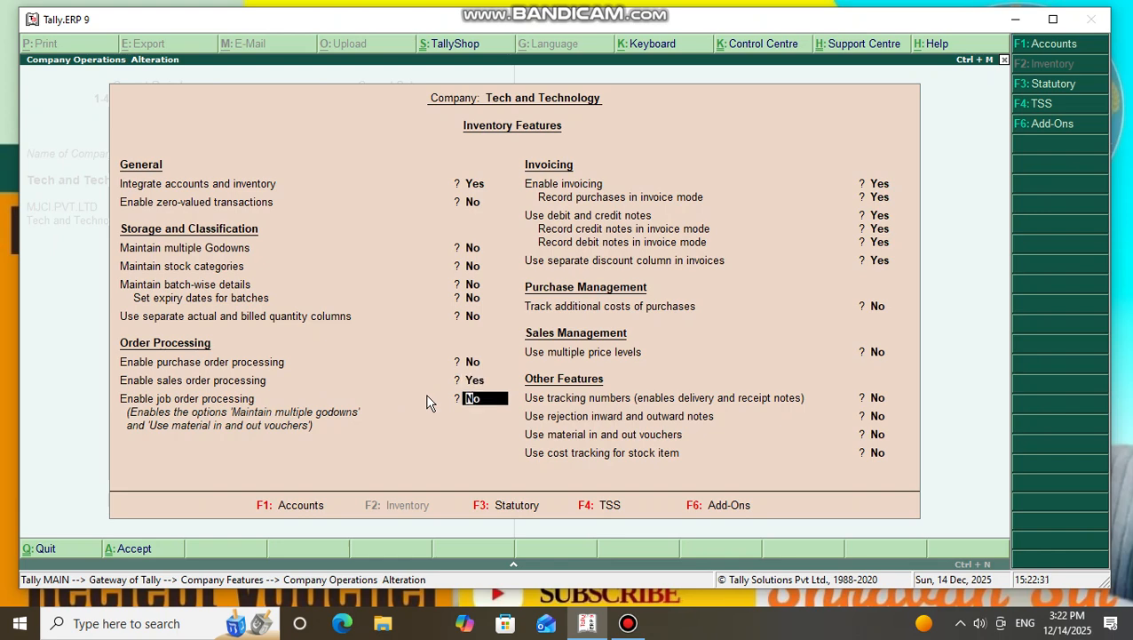
Enable tracking numbers and rejection inward and outward notes, then save the inventory features and return to the Gateway of Tally
key("Return")
key("Return")
key("Return")
key("Return")
key("Return")
key("Return")
key("Return")
key("Return")
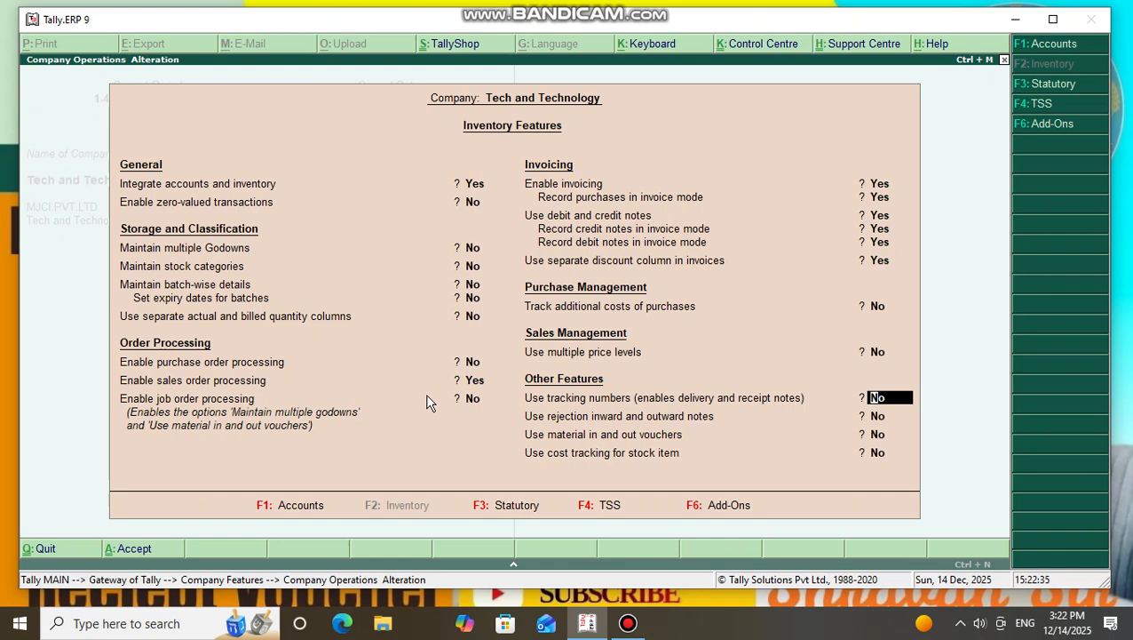
type("y")
key("Return")
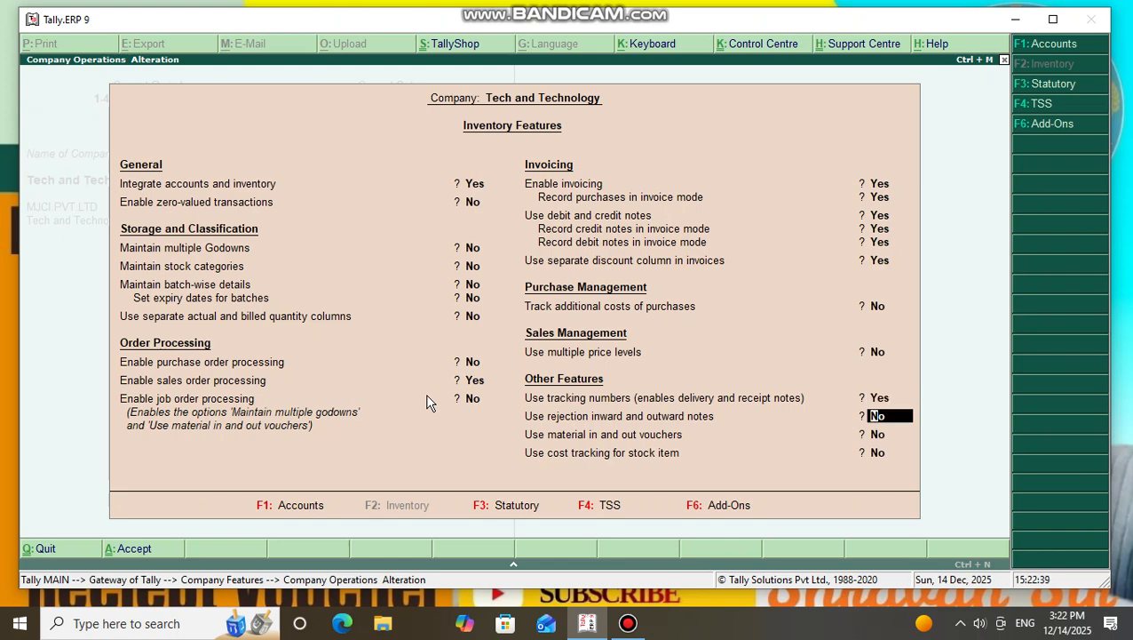
type("y")
key("Return")
key("Return")
key("Return")
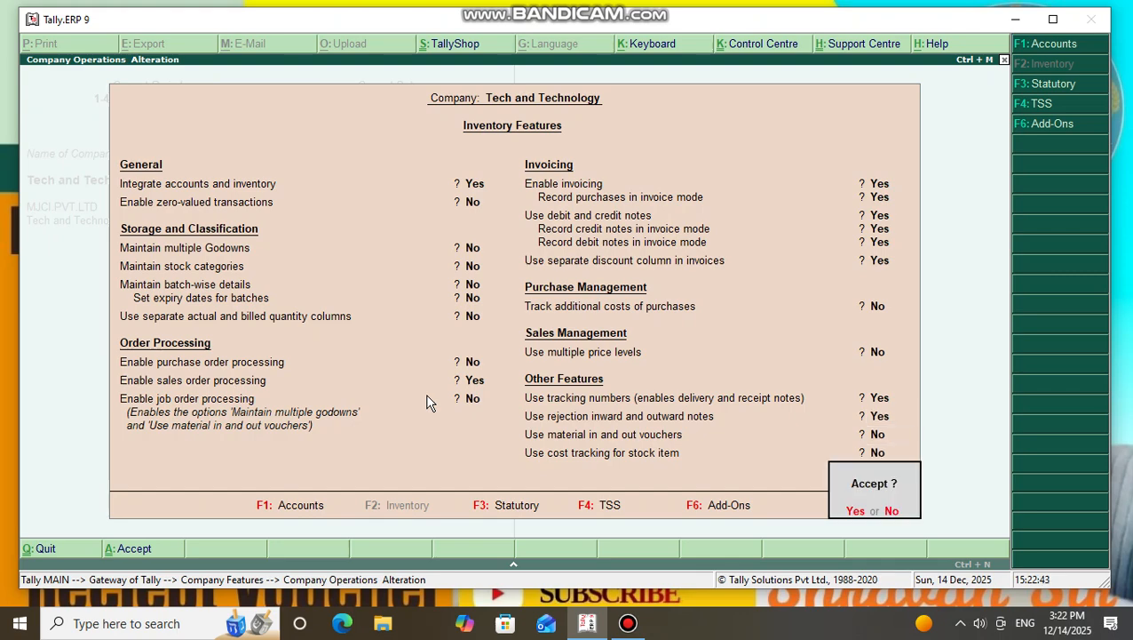
key("Return")
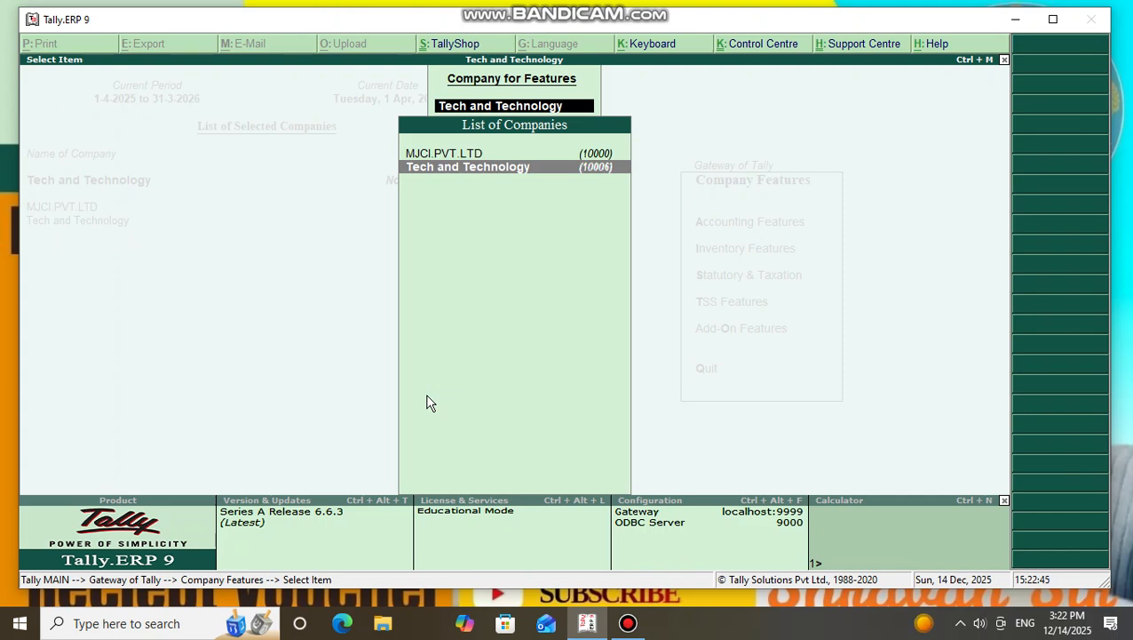
key("Escape")
key("Escape")
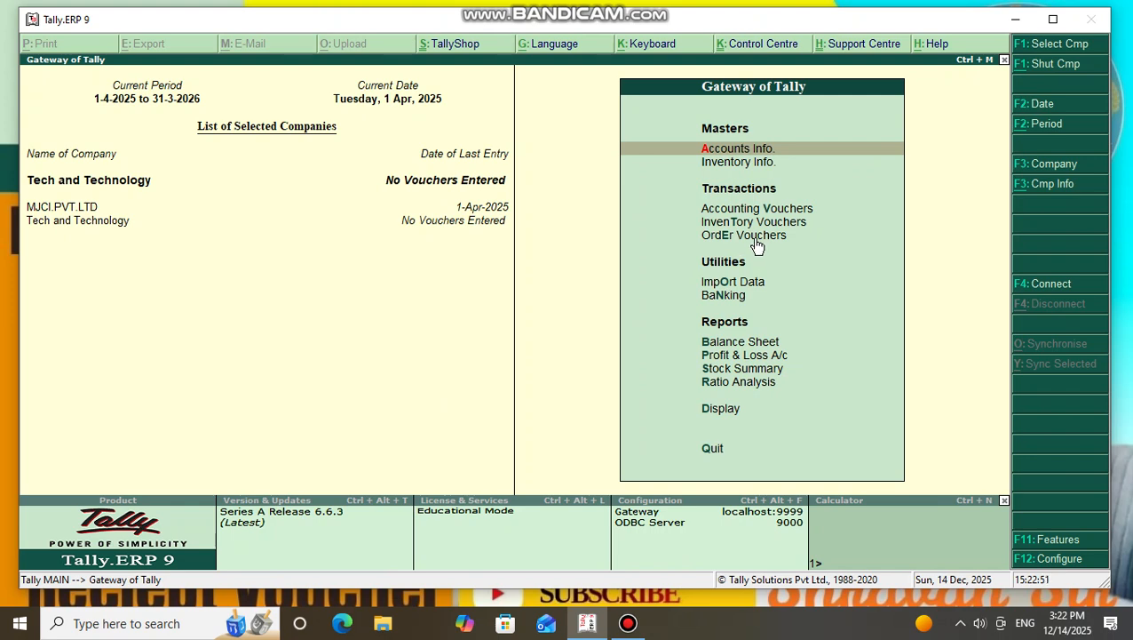
Start a new single ledger and enter the customer's full name as its name
key("Return")
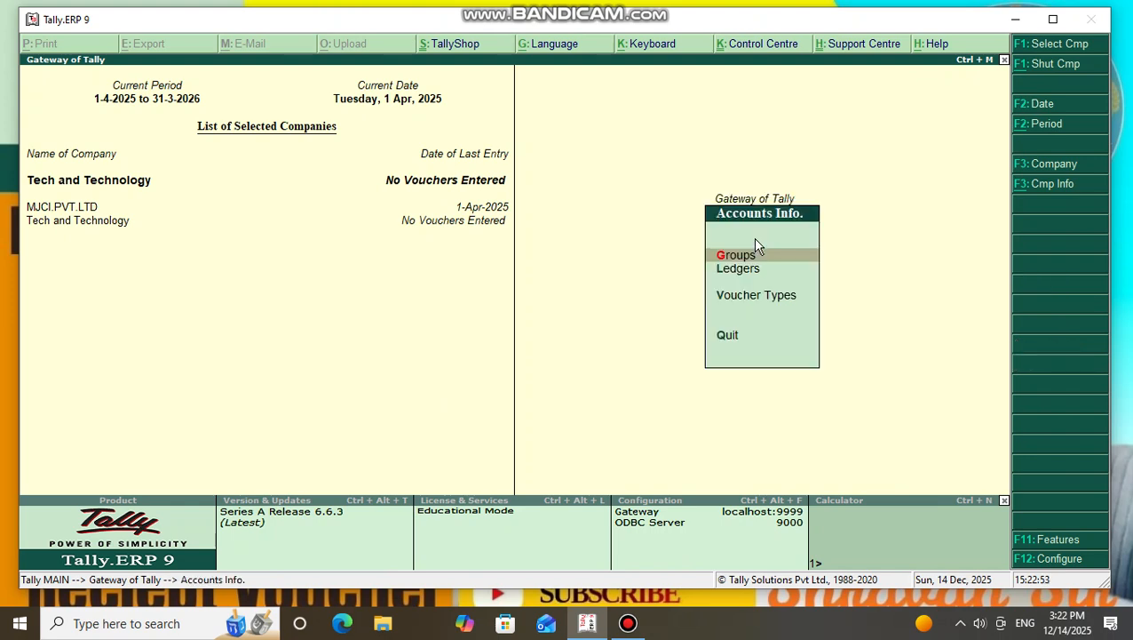
key("Down")
key("Return")
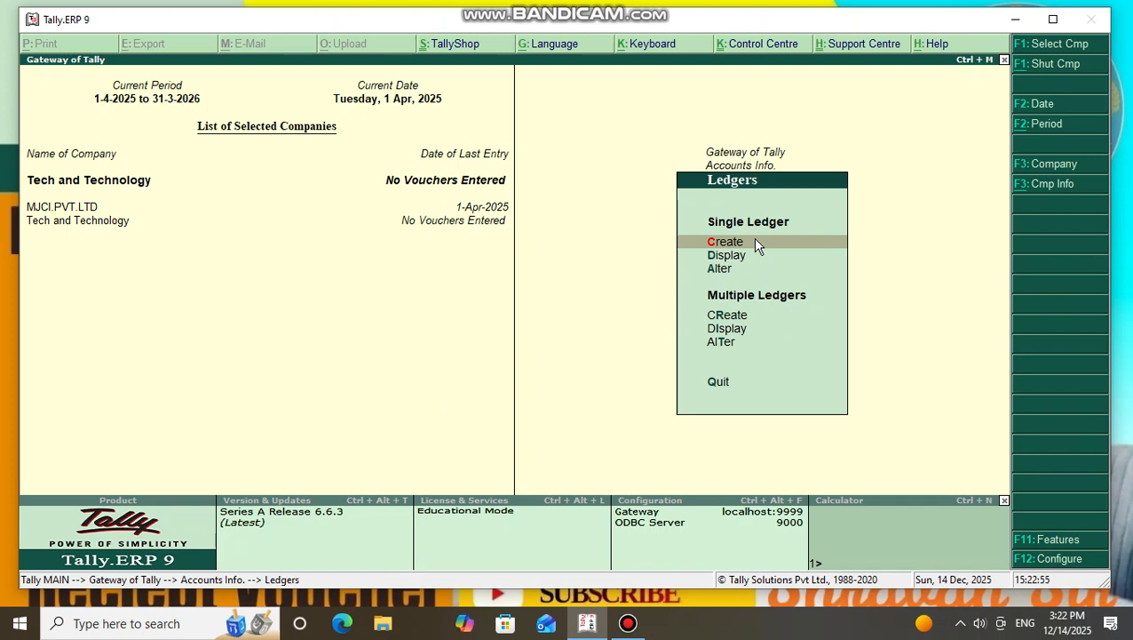
key("Return")
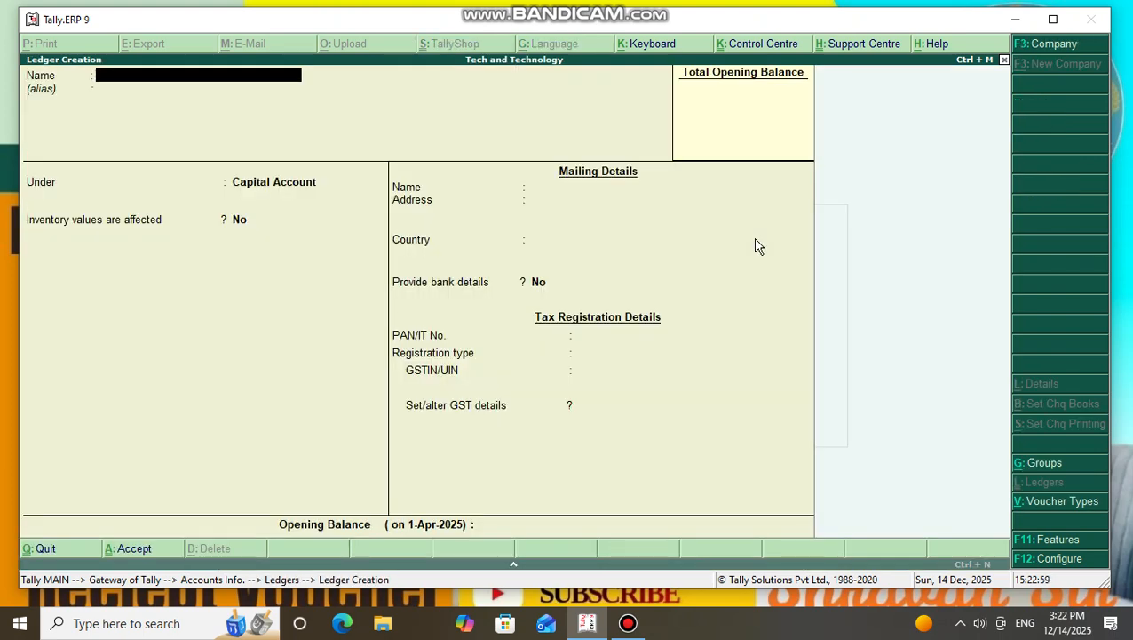
type("Raman Gupta")
key("Return")
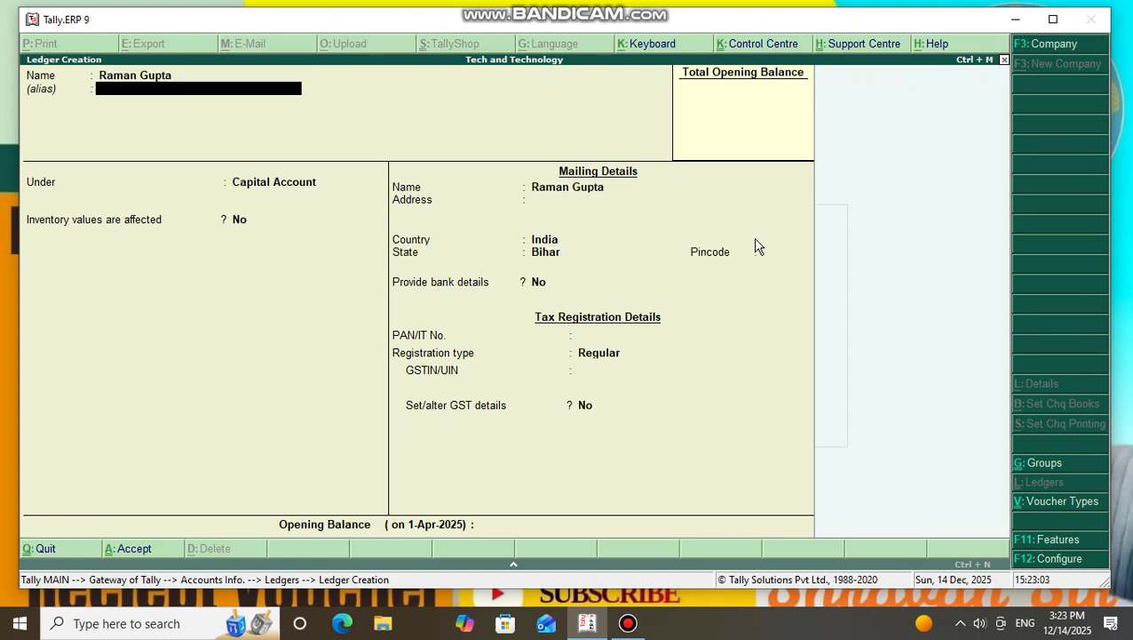
Place the customer ledger under the Sundry Debtors group, leaving its alias empty
key("Return")
key("Down")
key("Down")
key("Down")
key("Down")
key("Down")
key("Down")
key("Down")
key("Down")
key("Down")
key("Down")
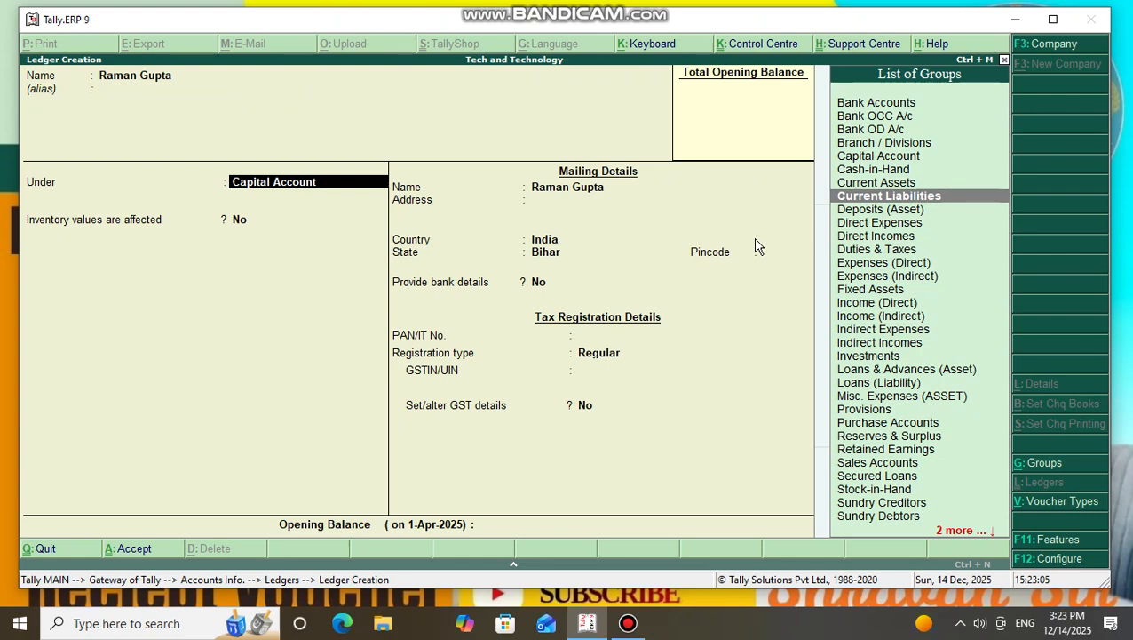
key("Down")
key("Down")
key("Down")
key("Down")
key("Down")
key("Down")
key("Down")
key("Down")
key("Down")
key("Down")
key("Down")
key("Down")
key("Down")
key("Down")
key("Down")
key("Down")
key("Down")
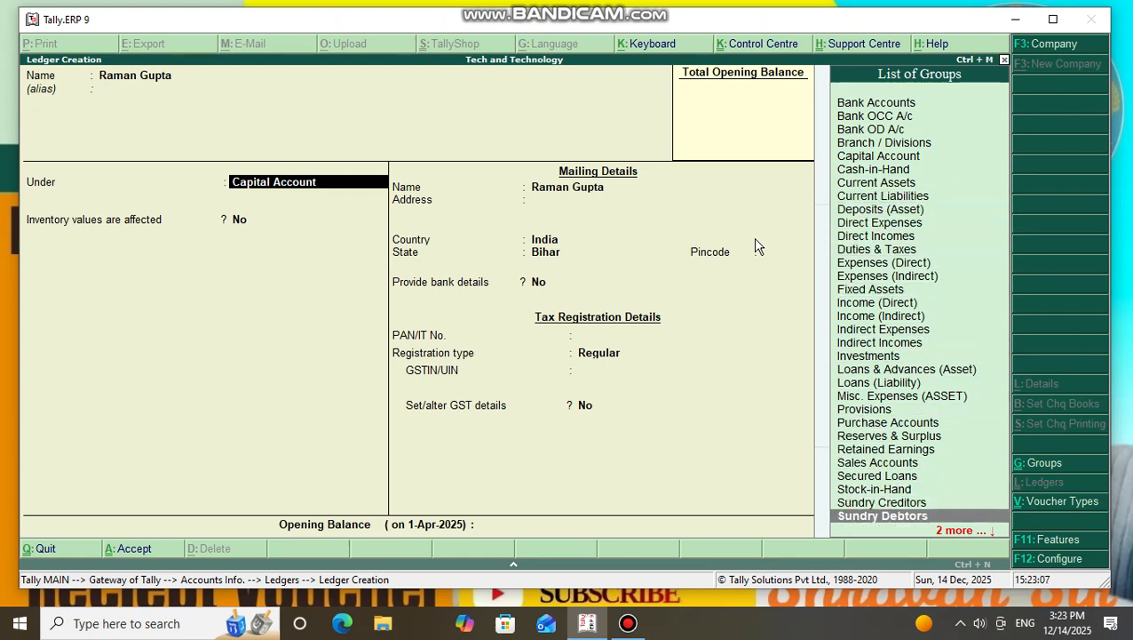
key("Return")
Keep the default balance, mailing and tax registration details and save the customer ledger
key("Return")
key("Return")
key("Return")
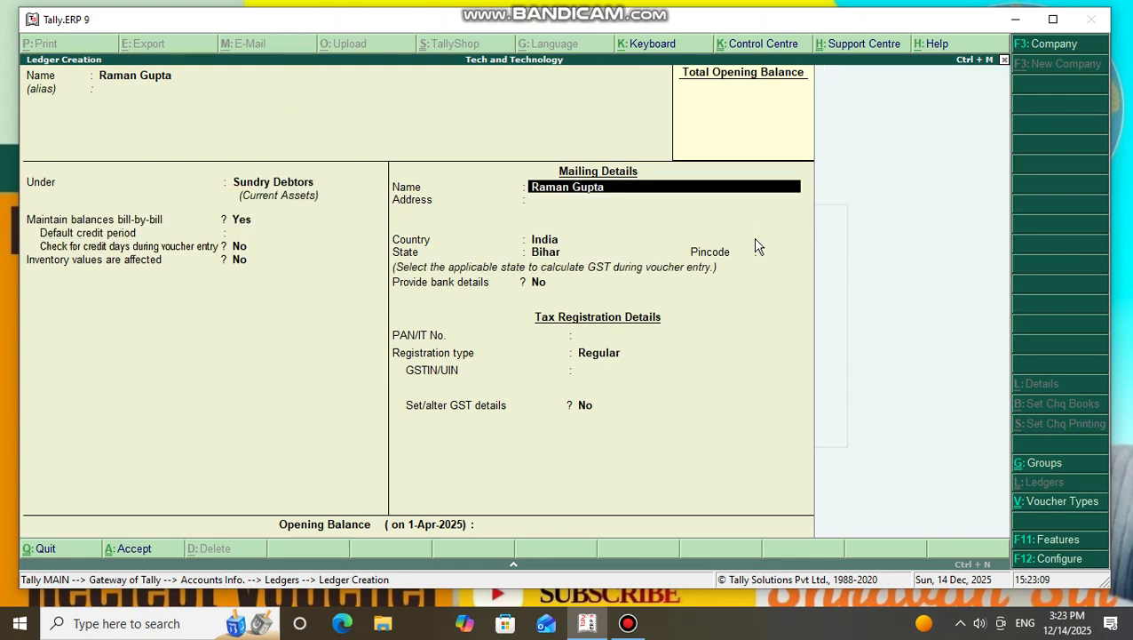
key("Return")
key("Return")
key("Return")
key("Return")
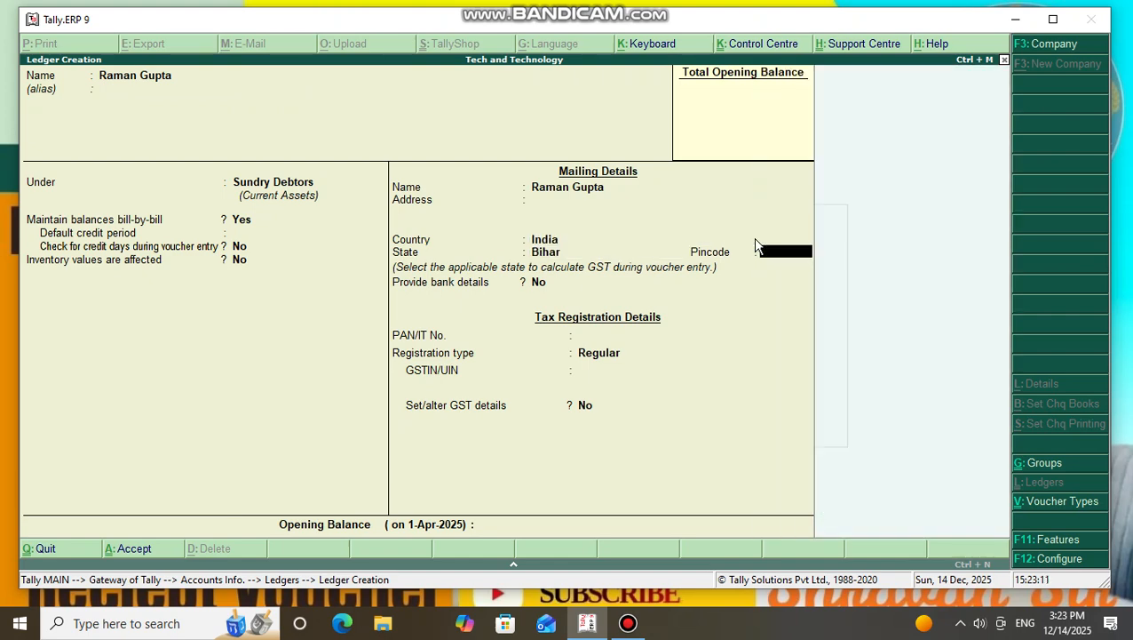
key("Return")
key("Return")
key("Return")
key("Return")
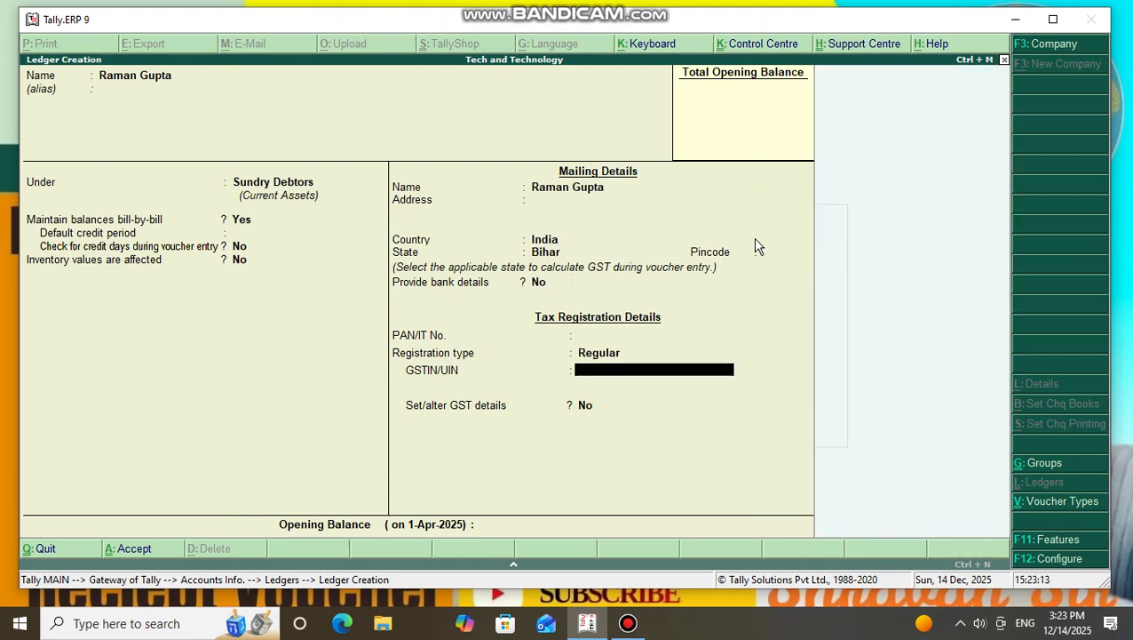
key("Return")
key("Return")
key("Return")
key("Return")
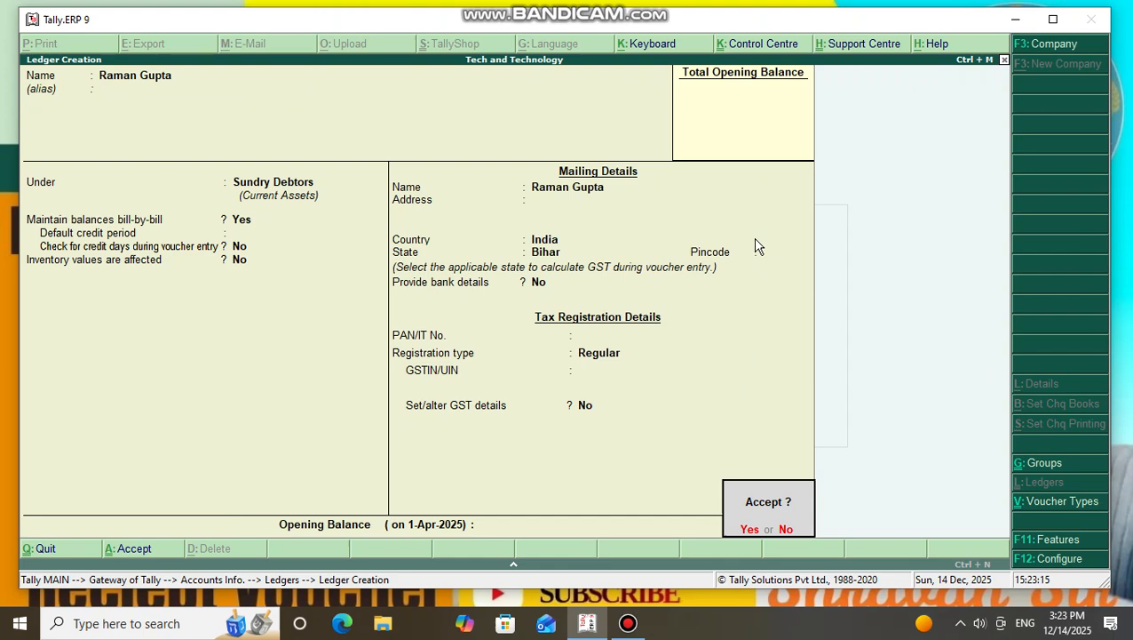
key("Return")
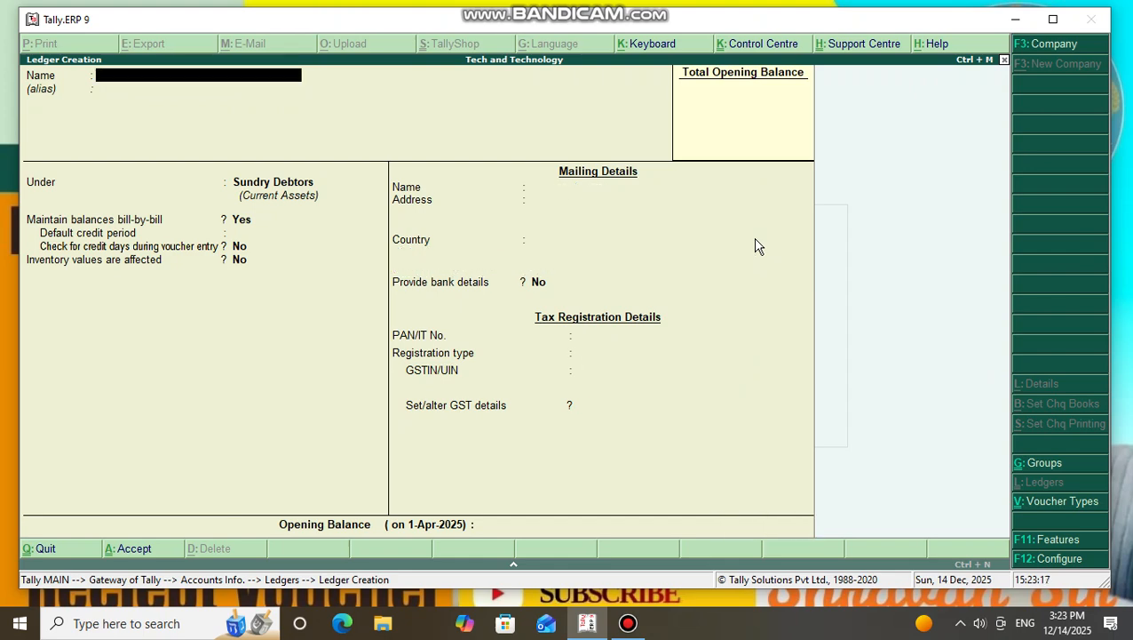
Name the next ledger Sales Order and place it under the Sales Accounts group
type("Sales Order")
key("Return")
key("Return")
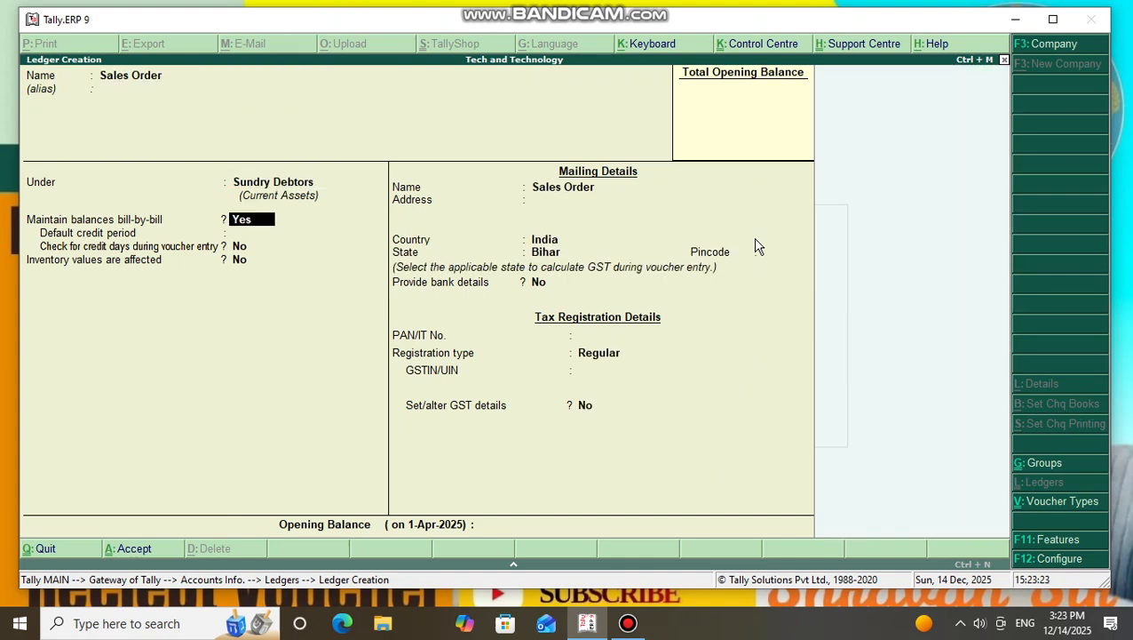
key("BackSpace")
key("Up")
key("Up")
key("Up")
key("Up")
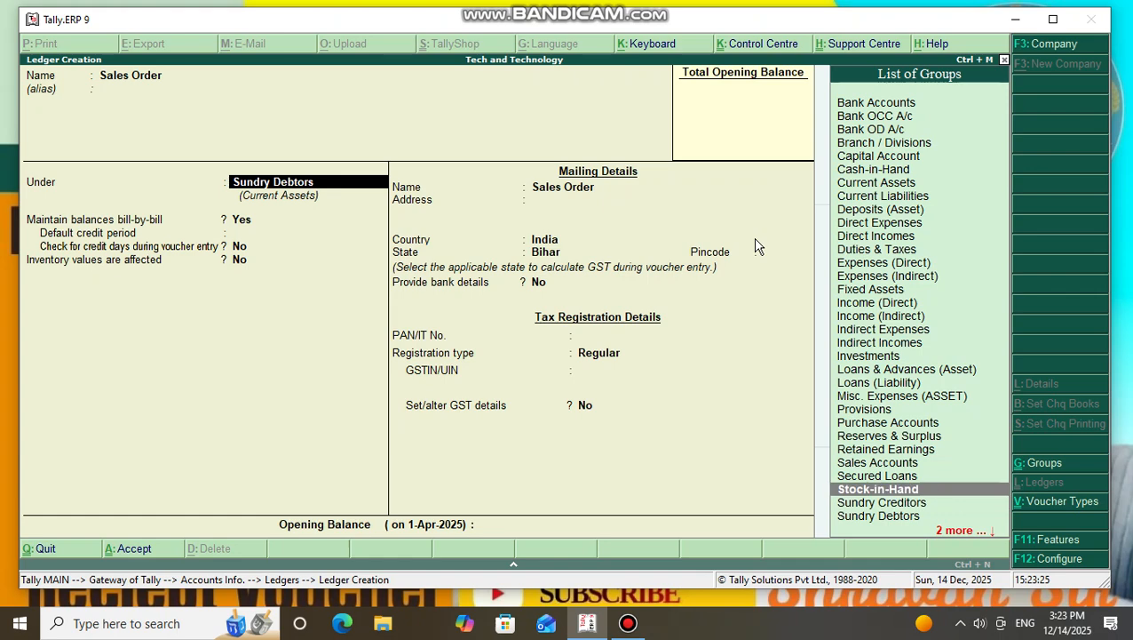
key("Up")
key("Up")
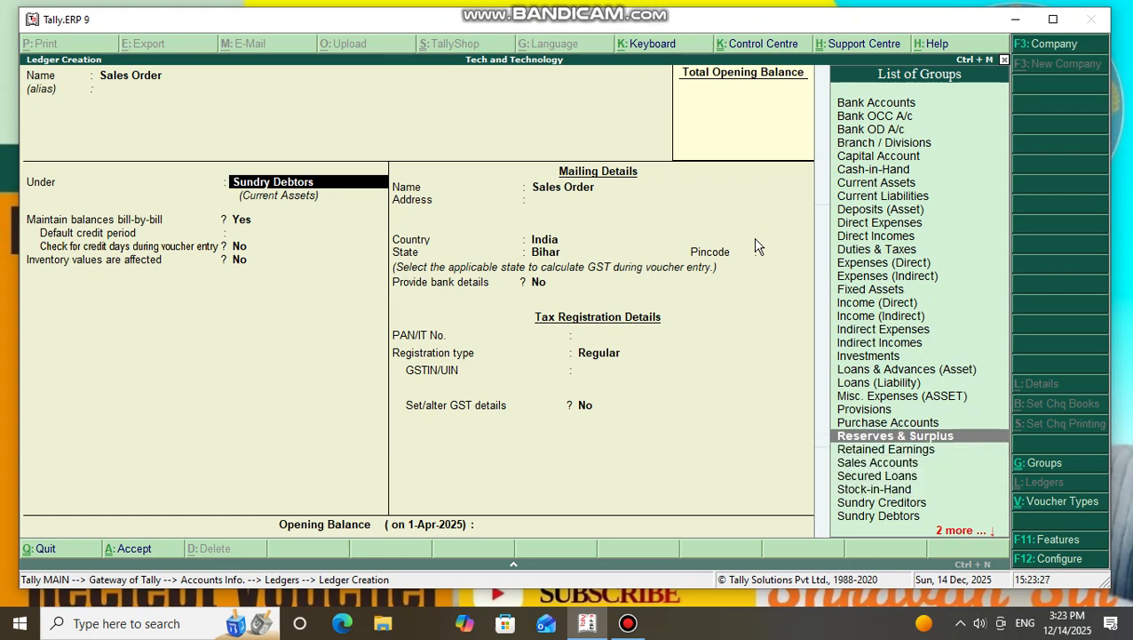
key("Down")
key("Down")
key("Return")
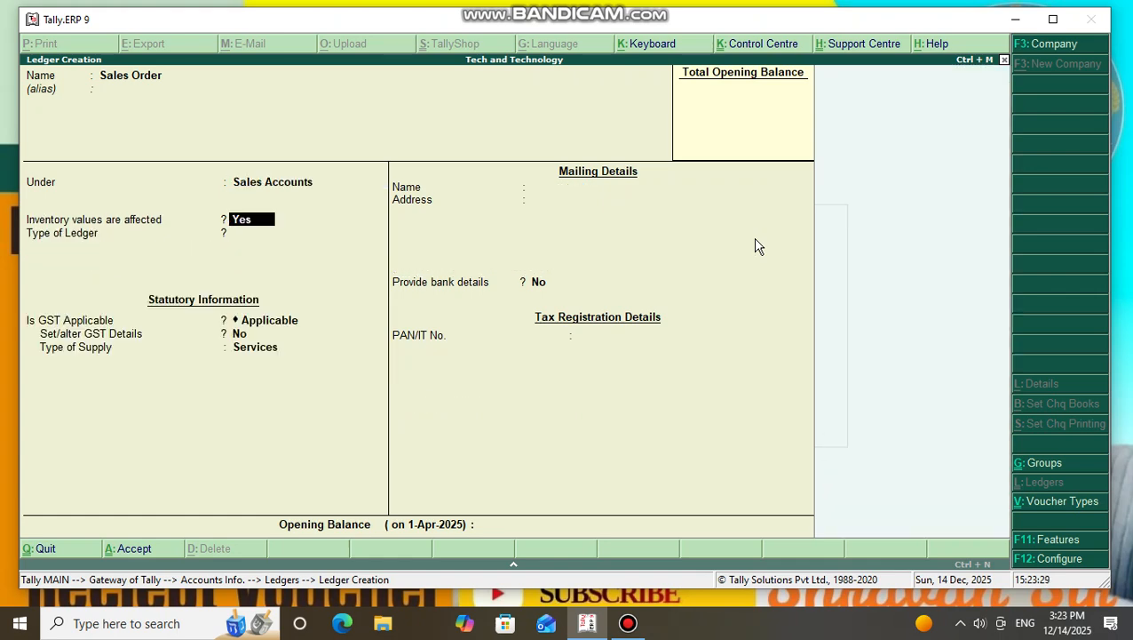
Set the Sales Order ledger's type of supply to Goods, save the ledger and return to the Gateway of Tally
key("Return")
key("Return")
key("Return")
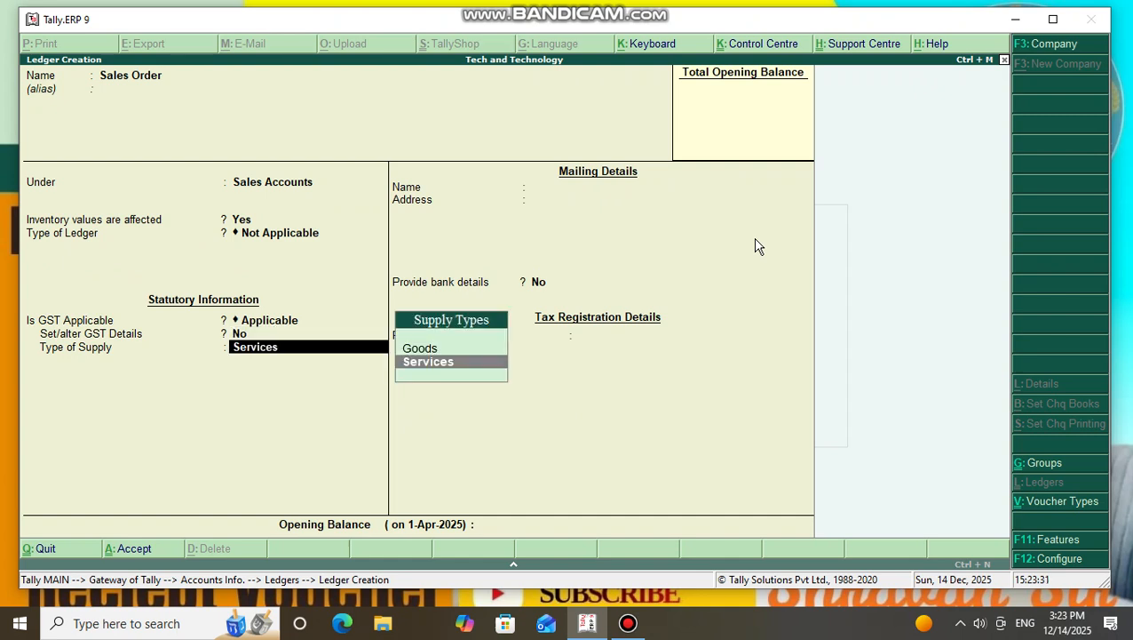
key("Up")
key("Return")
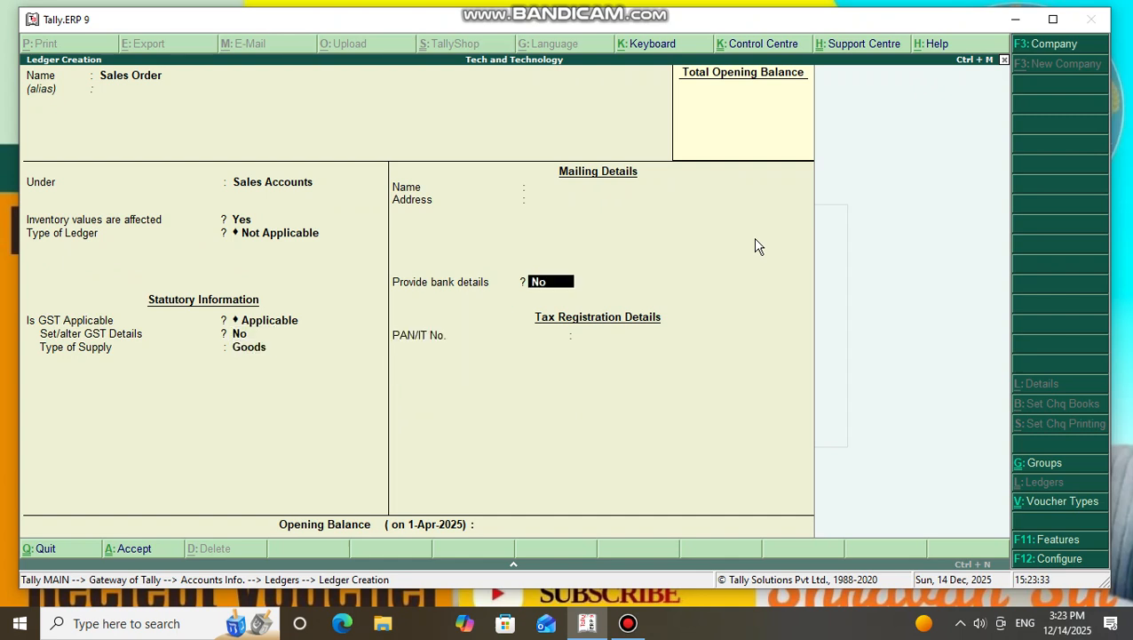
key("Return")
key("Return")
key("Return")
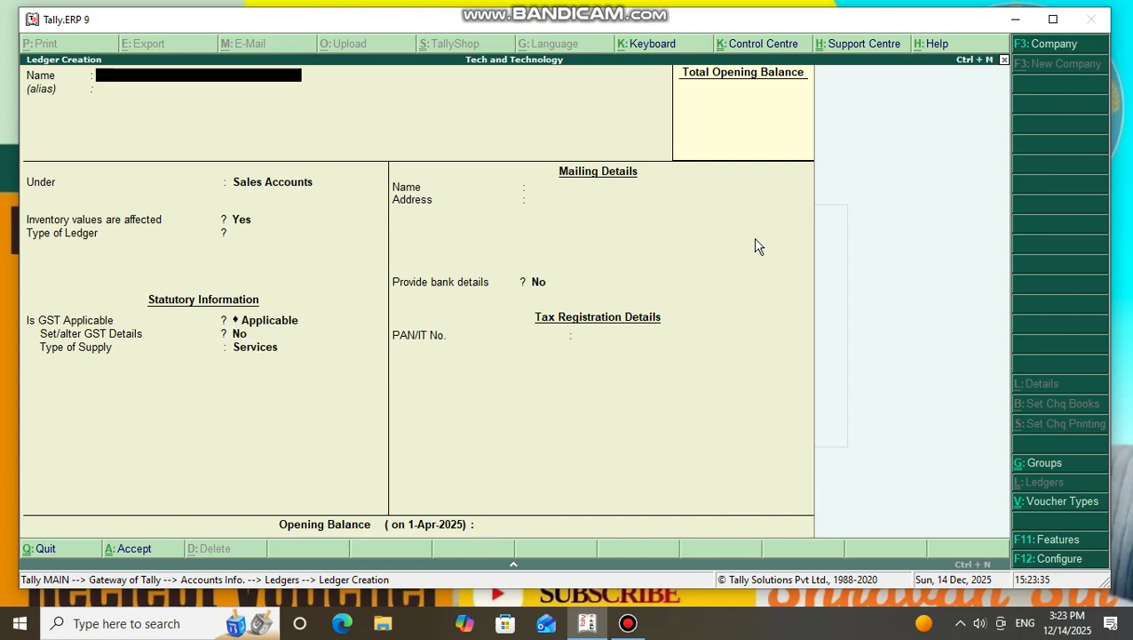
key("Escape")
key("Return")
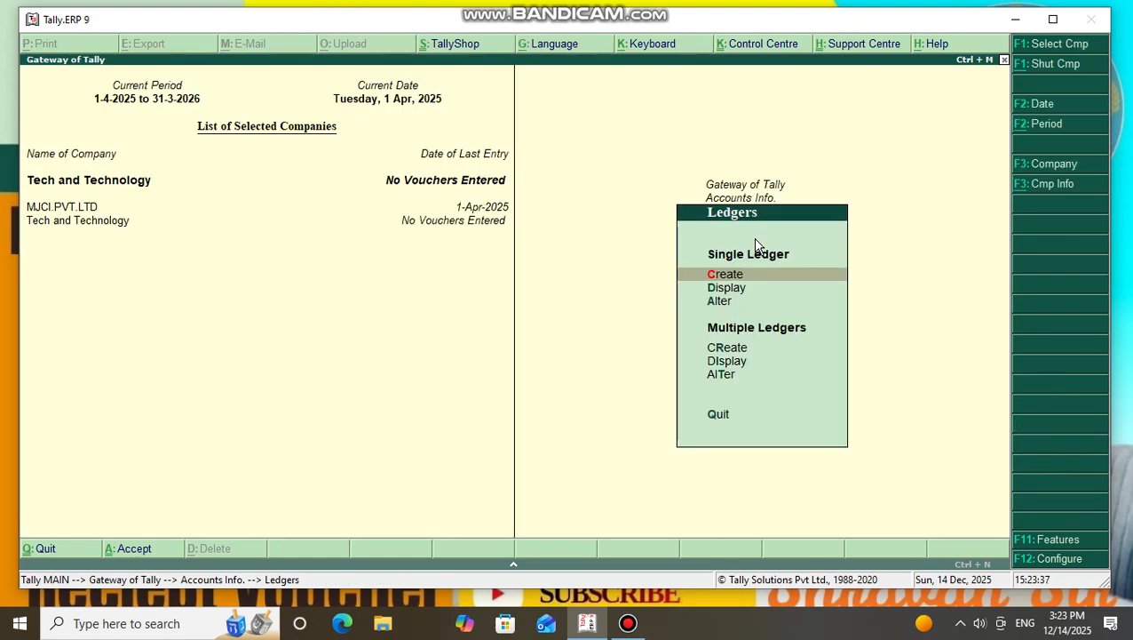
key("Escape")
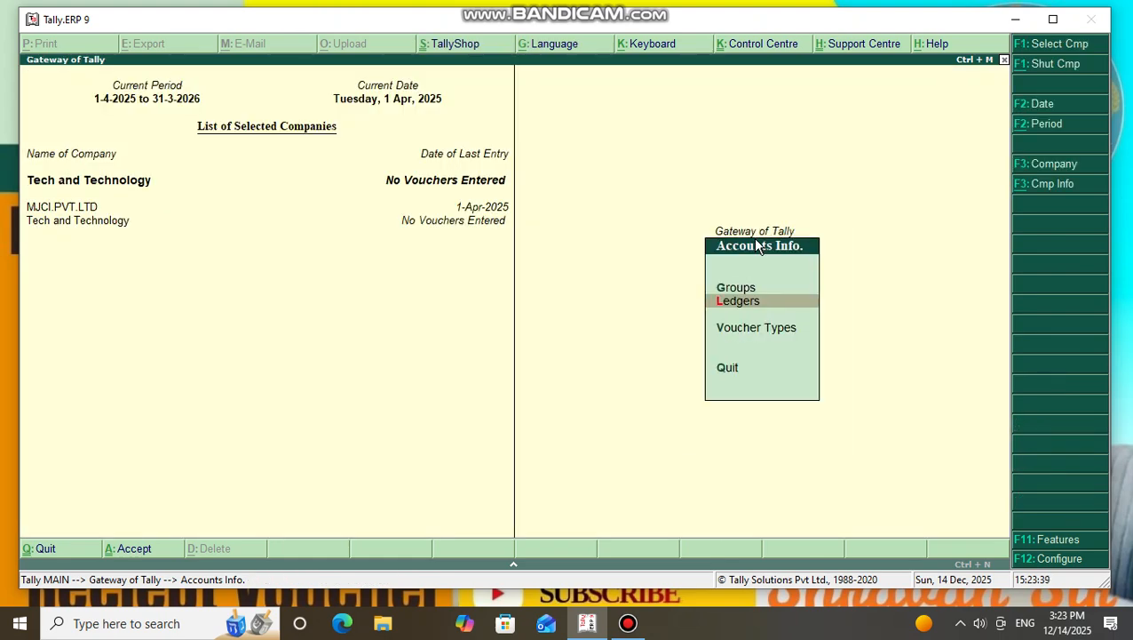
key("Escape")
Start a new single stock item named Mouse with no alias and keep it under the Primary group
key("Down")
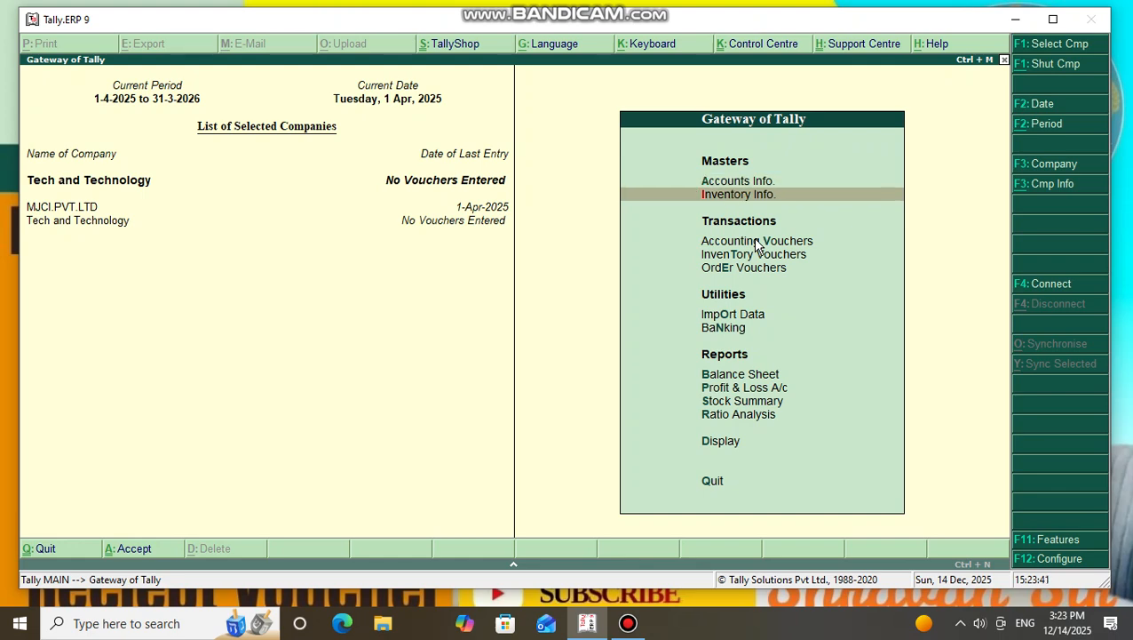
key("Return")
key("Down")
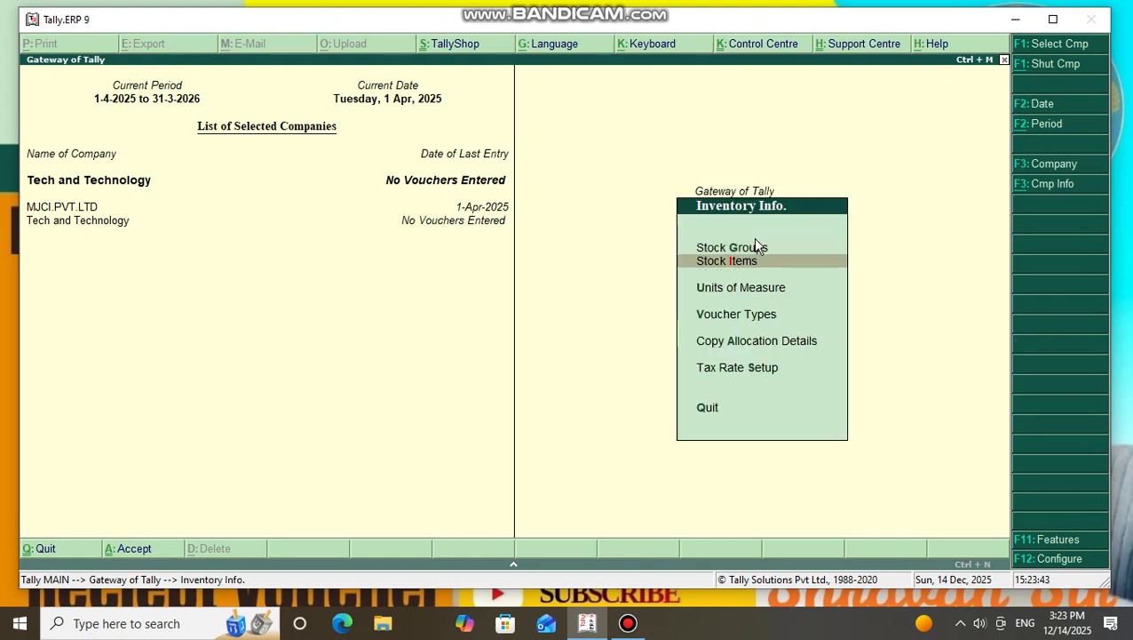
key("Return")
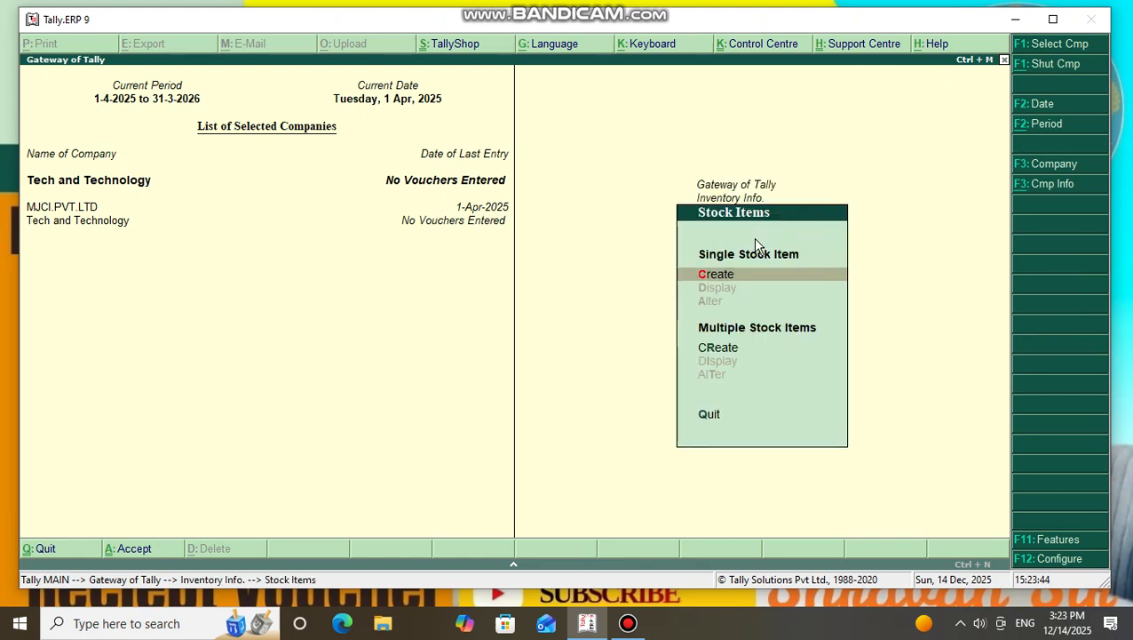
key("Return")
type("Mouse")
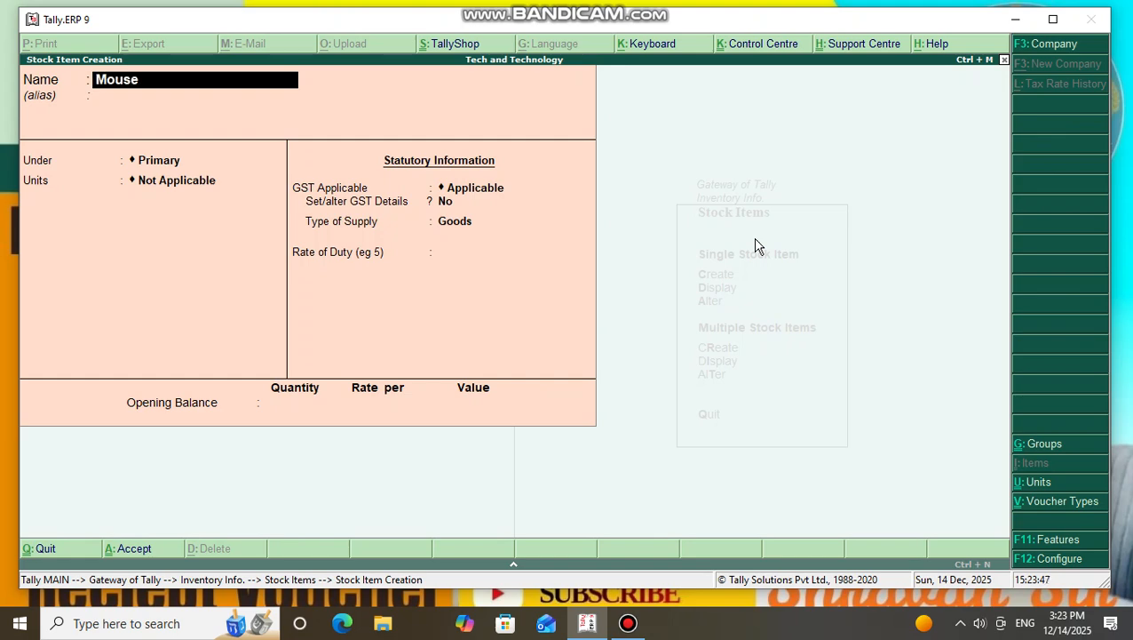
key("Return")
key("Return")
key("Return")
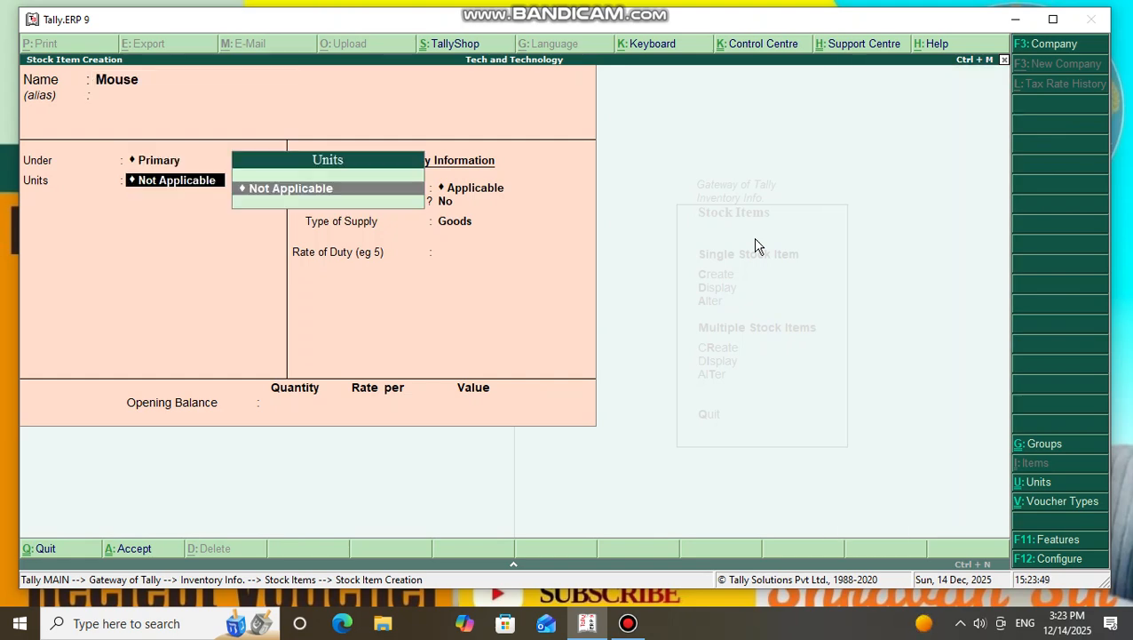
Create a simple unit with the symbol pcs, keeping its other details at their defaults, and assign it to the Mouse item
key("alt+c")
type("p")
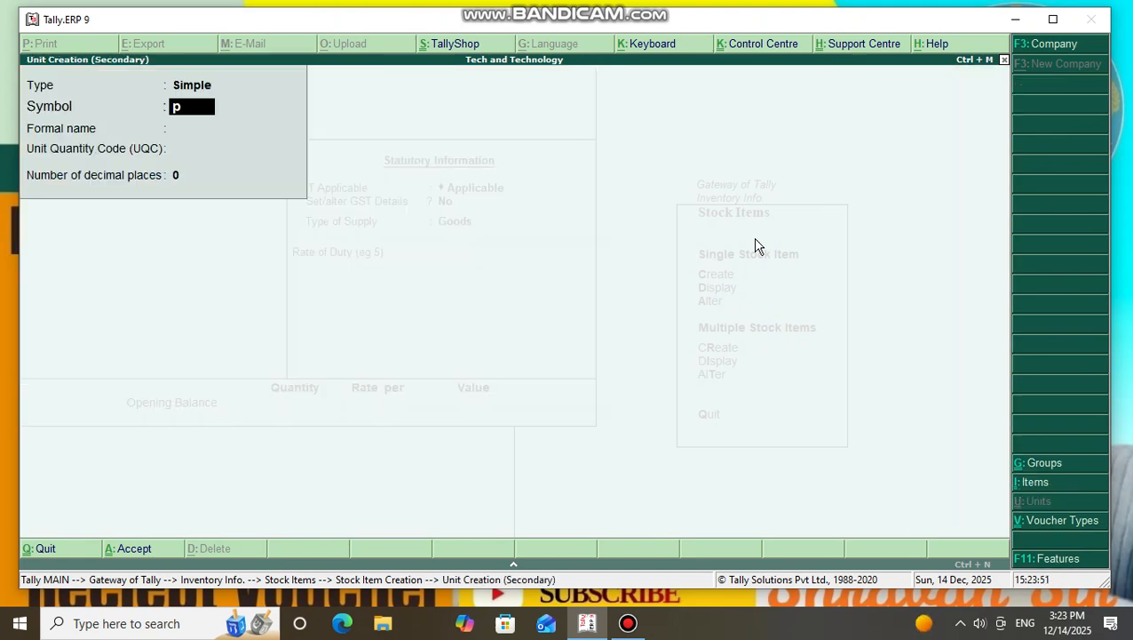
type("cs")
key("Return")
key("Return")
key("Return")
key("Return")
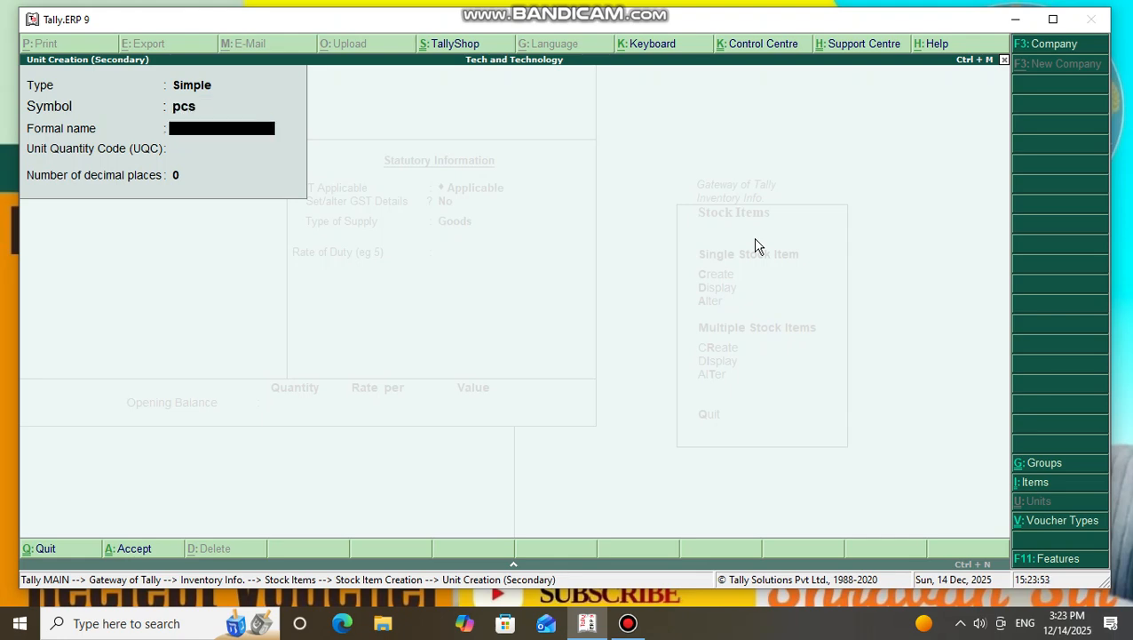
key("Return")
key("Return")
key("Return")
key("Return")
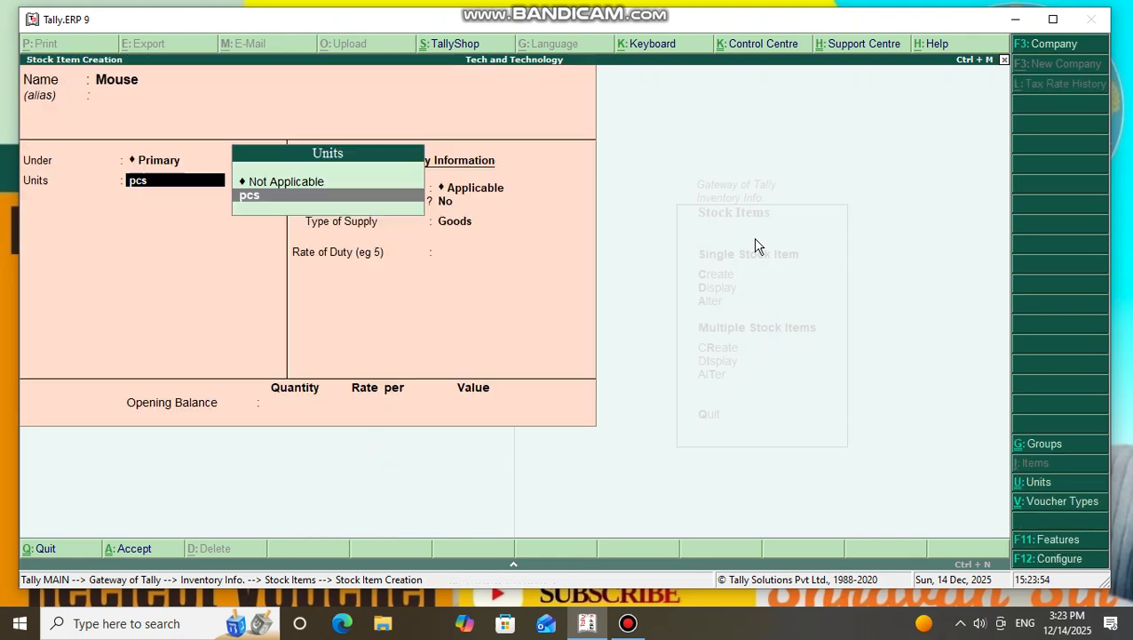
key("Return")
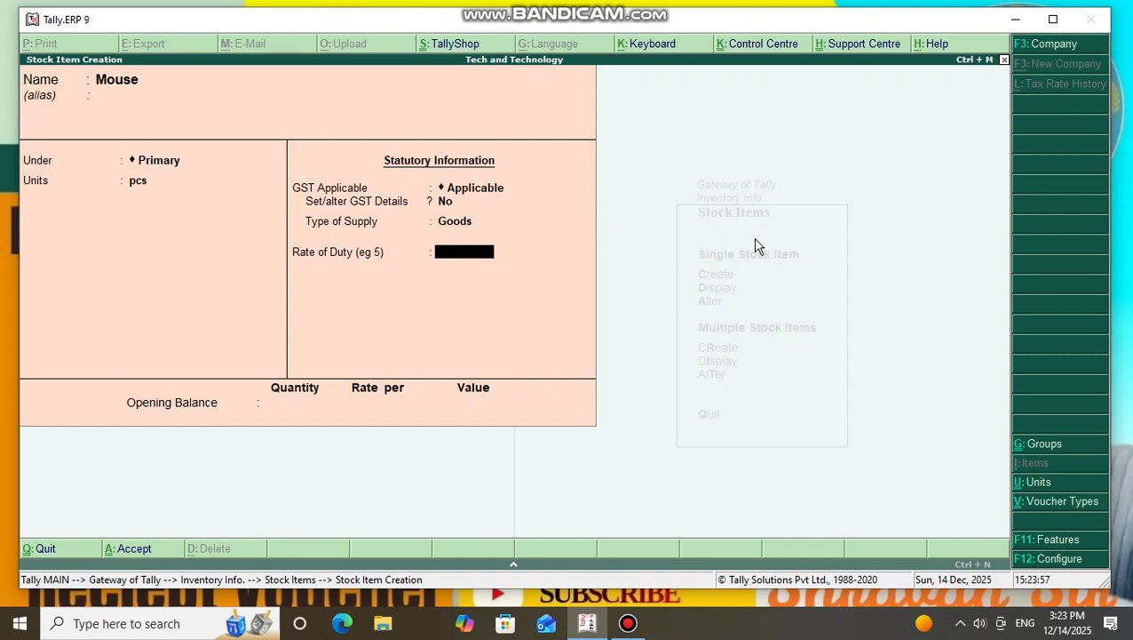
Give Mouse an opening balance of 50 pcs at a rate of 250 per piece and save the stock item
key("Return")
type("500")
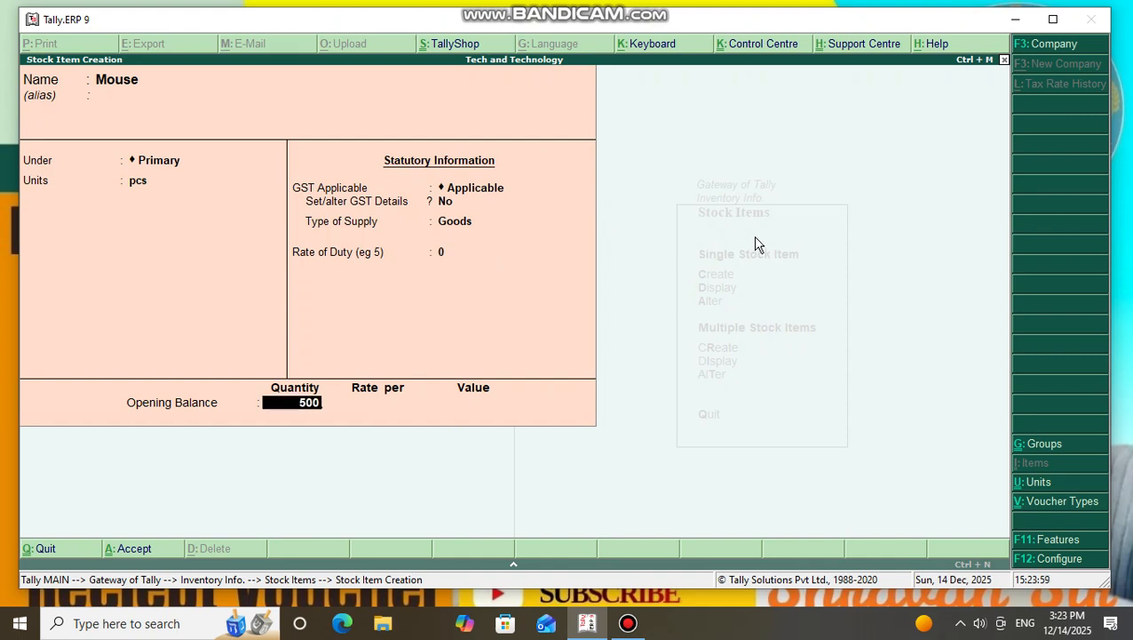
key("BackSpace")
key("Return")
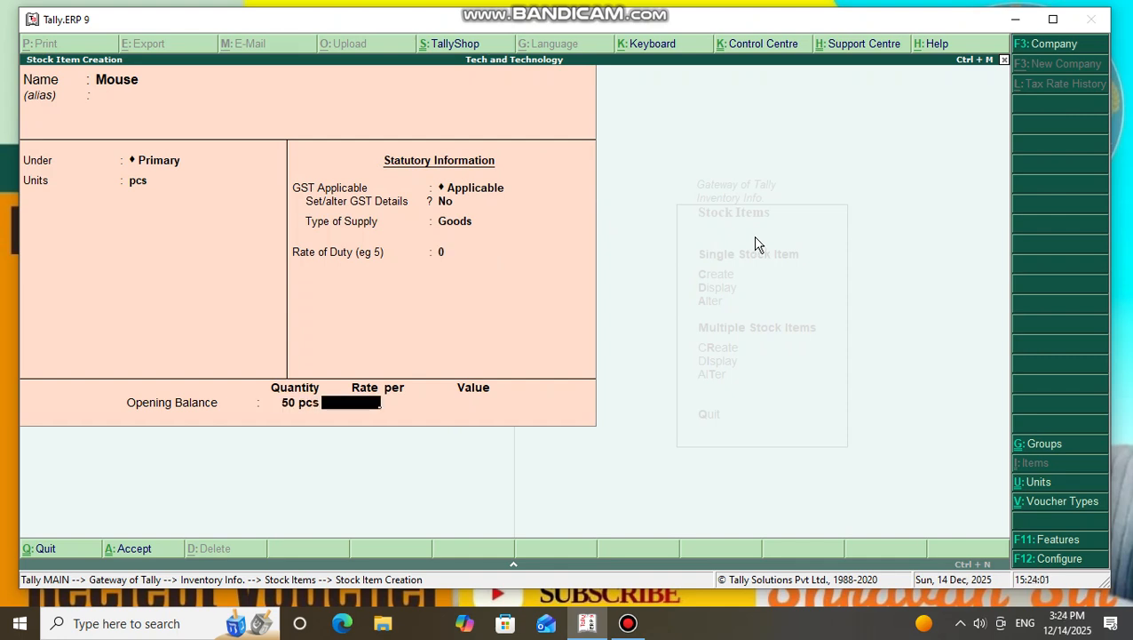
type("250")
key("Return")
key("Return")
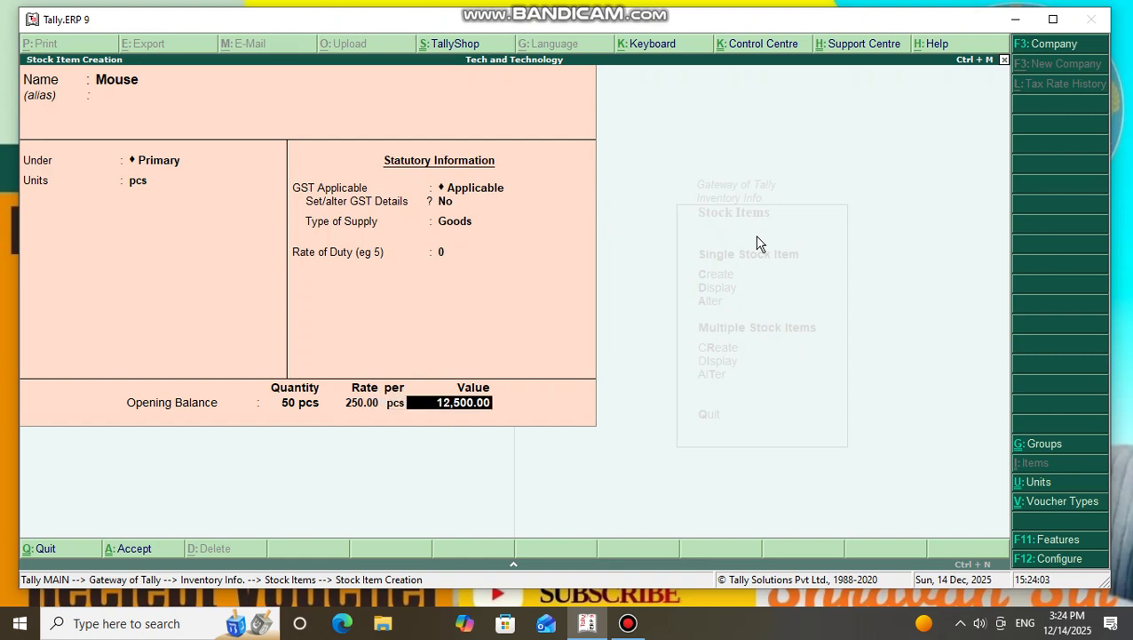
key("Return")
key("Return")
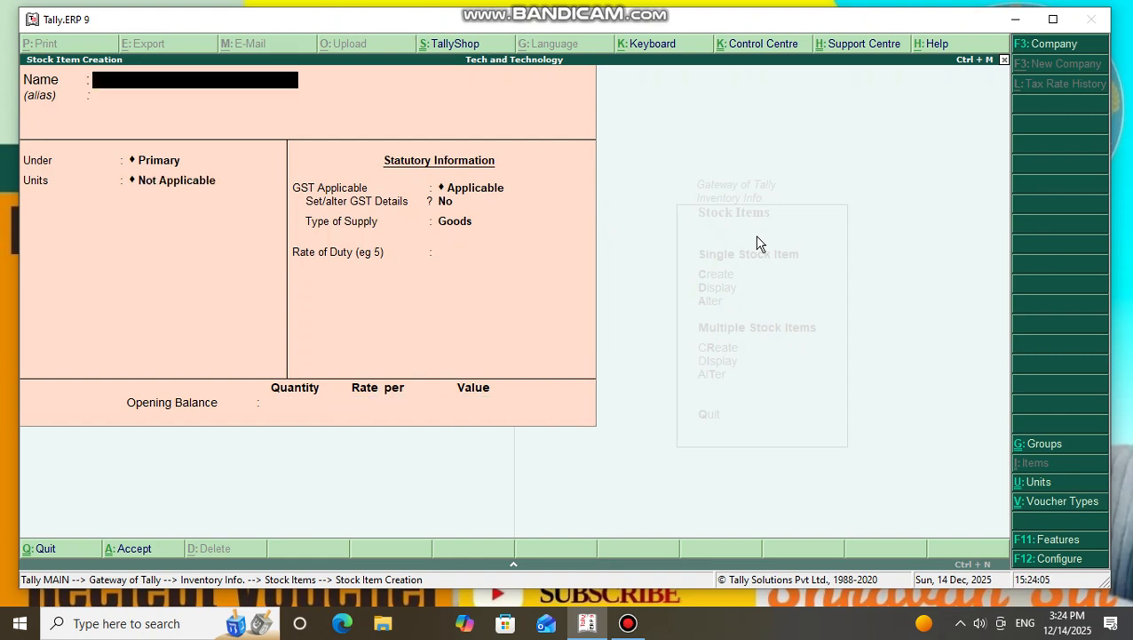
Name the next stock item Keyboard, place it under Primary with pcs as its unit, and keep the default statutory details
type("Keyboard")
key("Return")
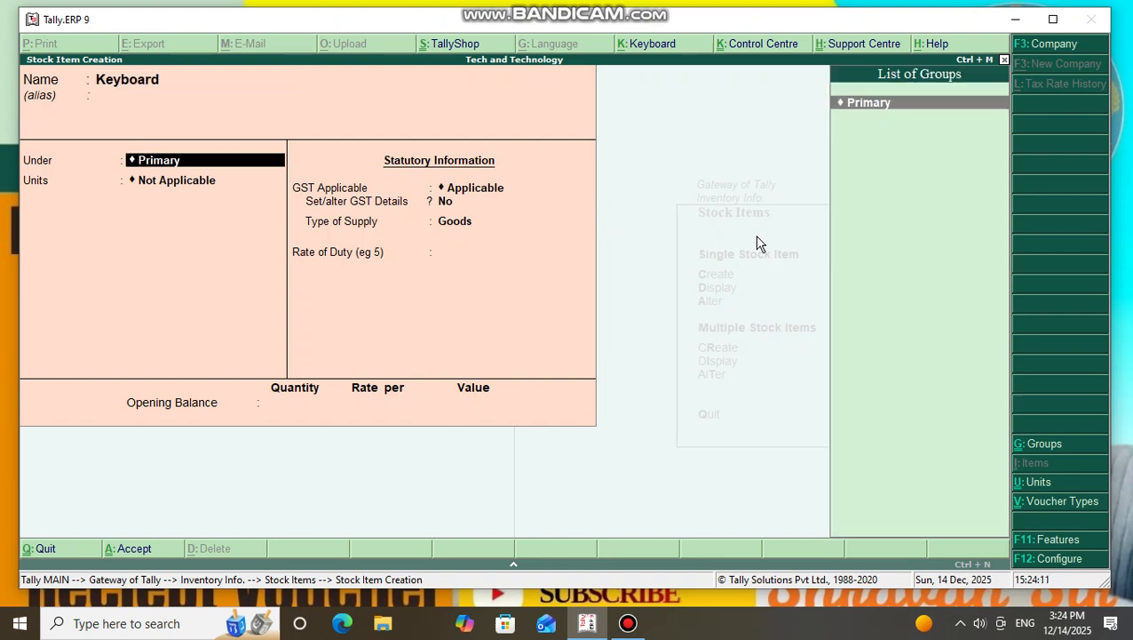
key("Return")
key("Down")
key("Return")
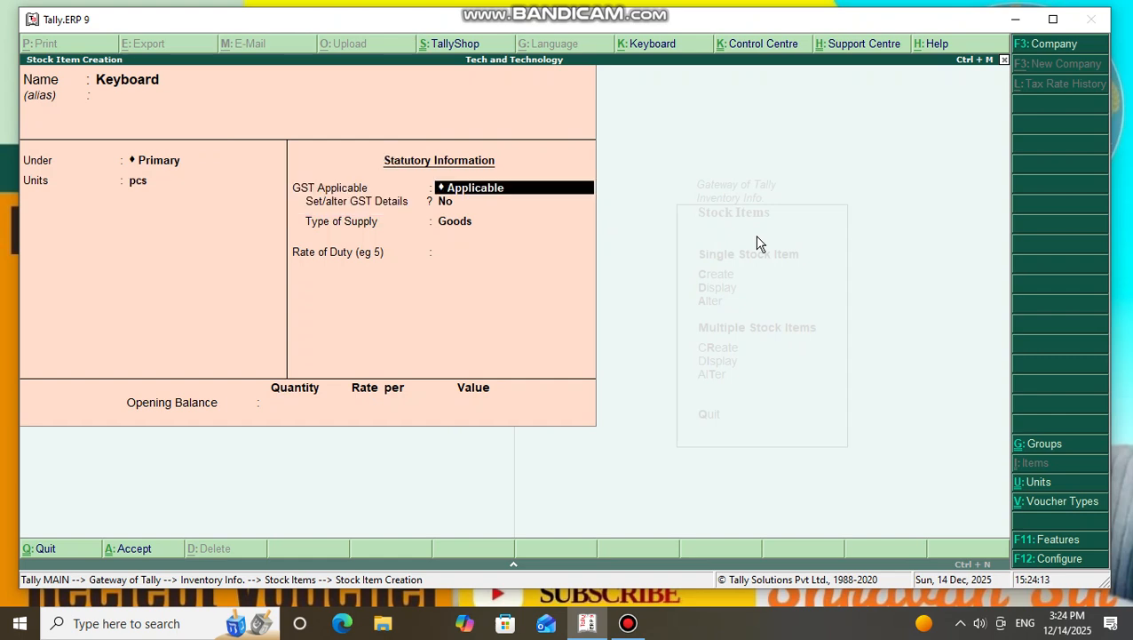
key("Return")
key("Return")
key("Return")
key("Return")
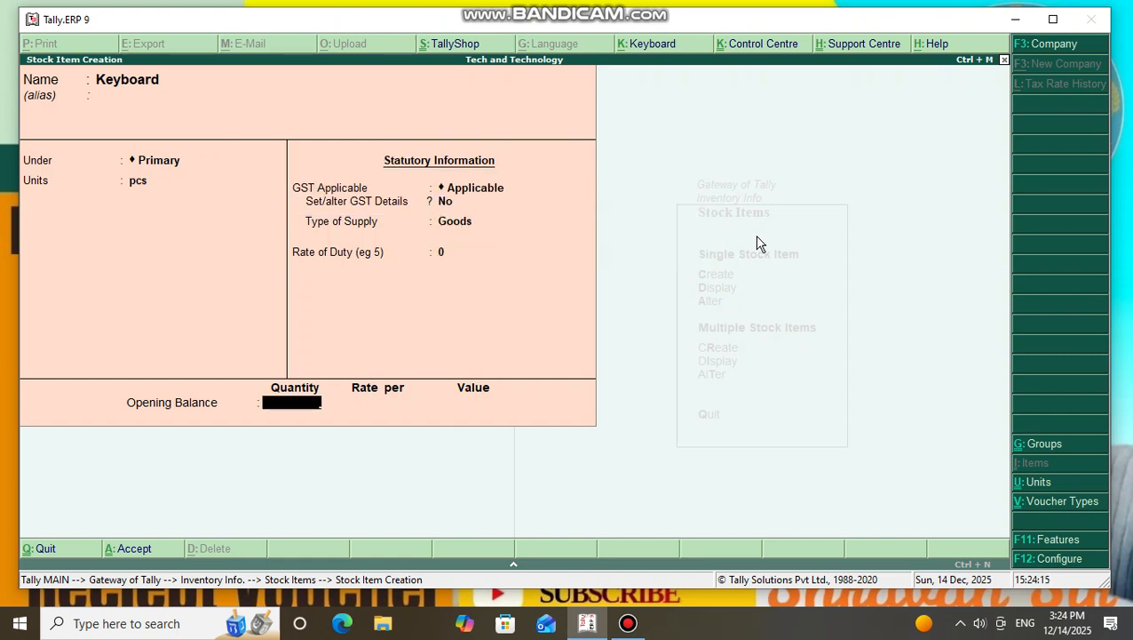
Give Keyboard an opening balance of 40 pcs at 450 per piece, save it and return to the Gateway of Tally
type("40")
key("Return")
type("450")
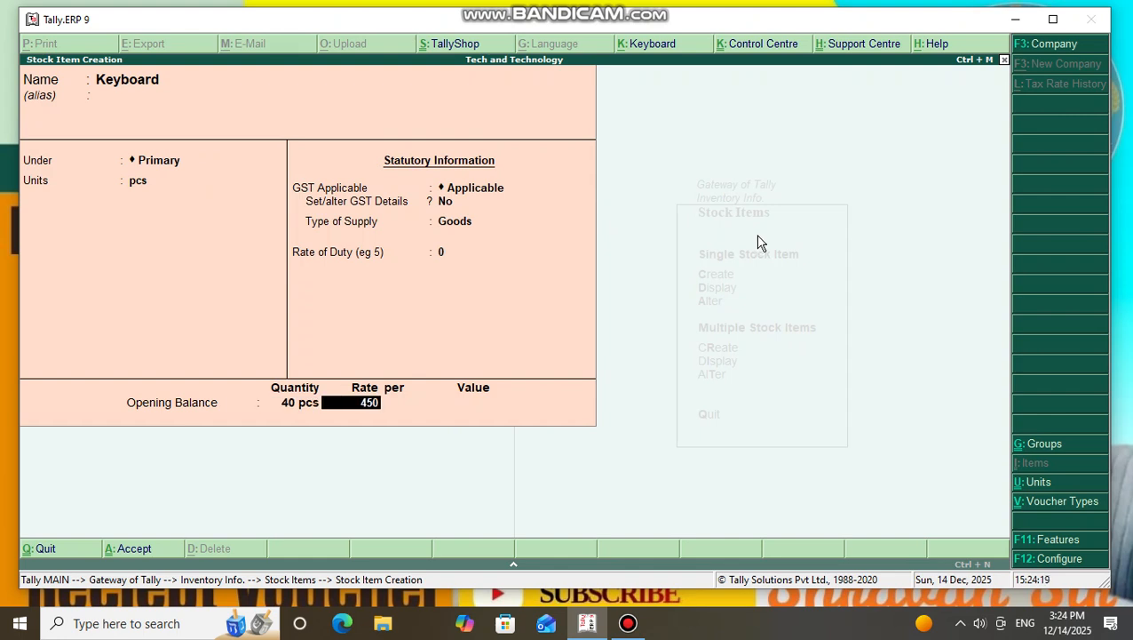
key("Return")
key("Return")
key("Return")
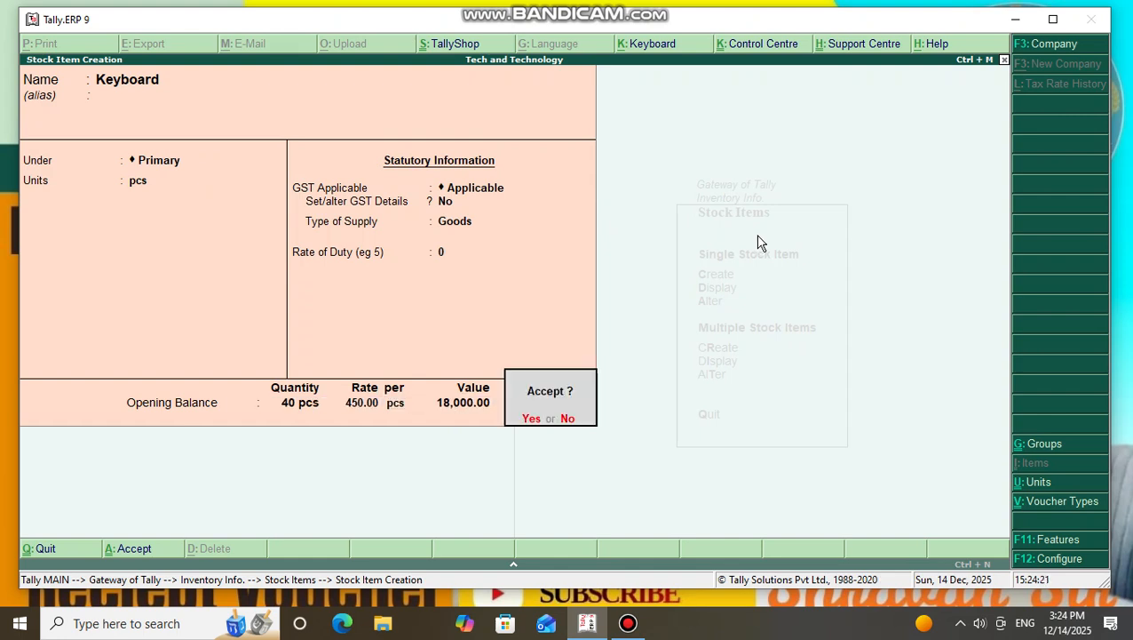
key("Return")
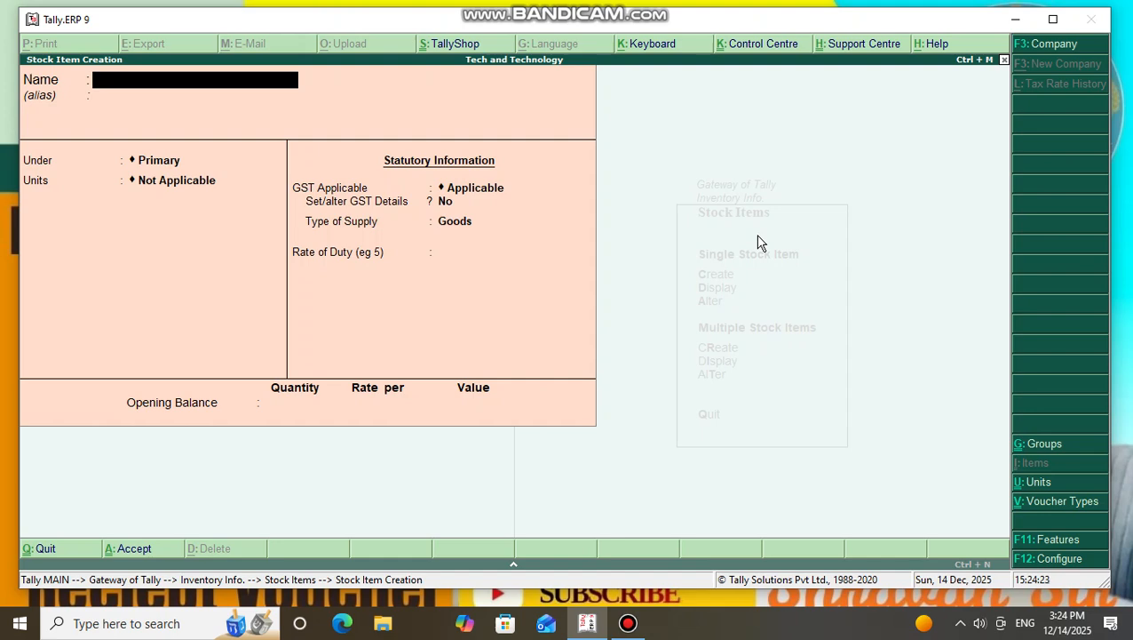
key("Escape")
key("Return")
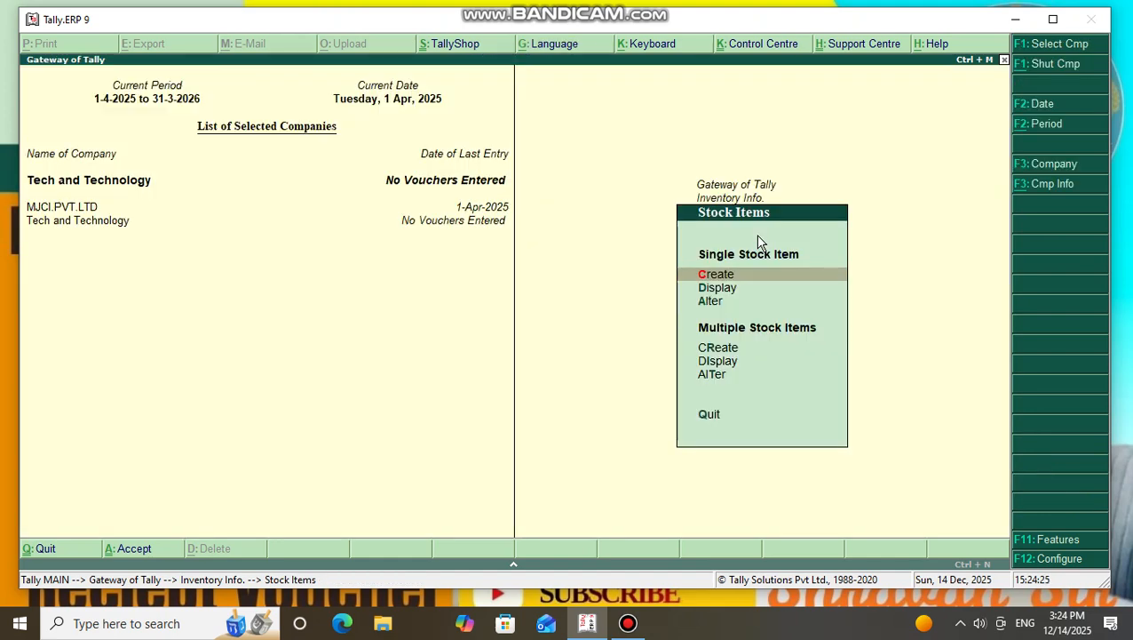
key("Escape")
key("Escape")
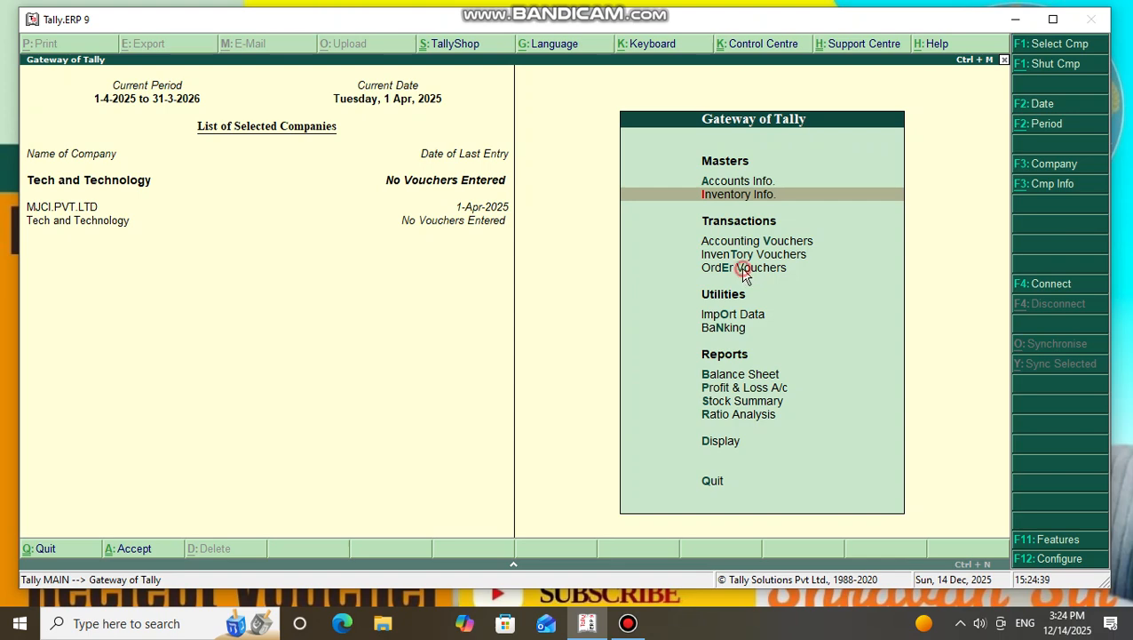
Start a sales order voucher, select the customer's ledger as the party account and keep the default party, order and despatch details
left_click(744, 269)
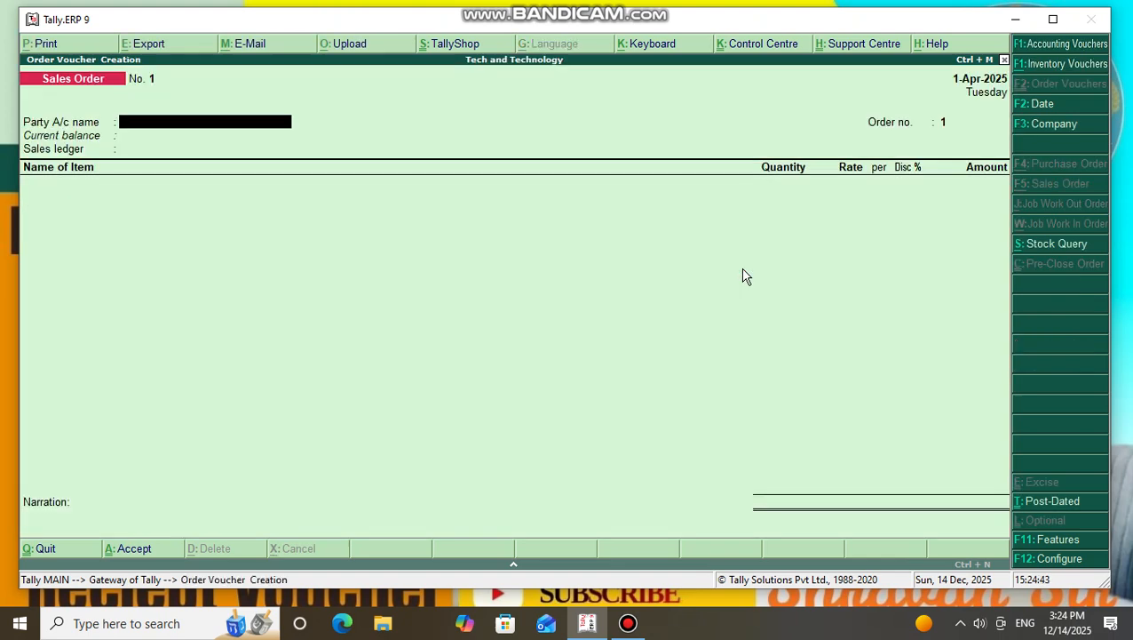
key("Return")
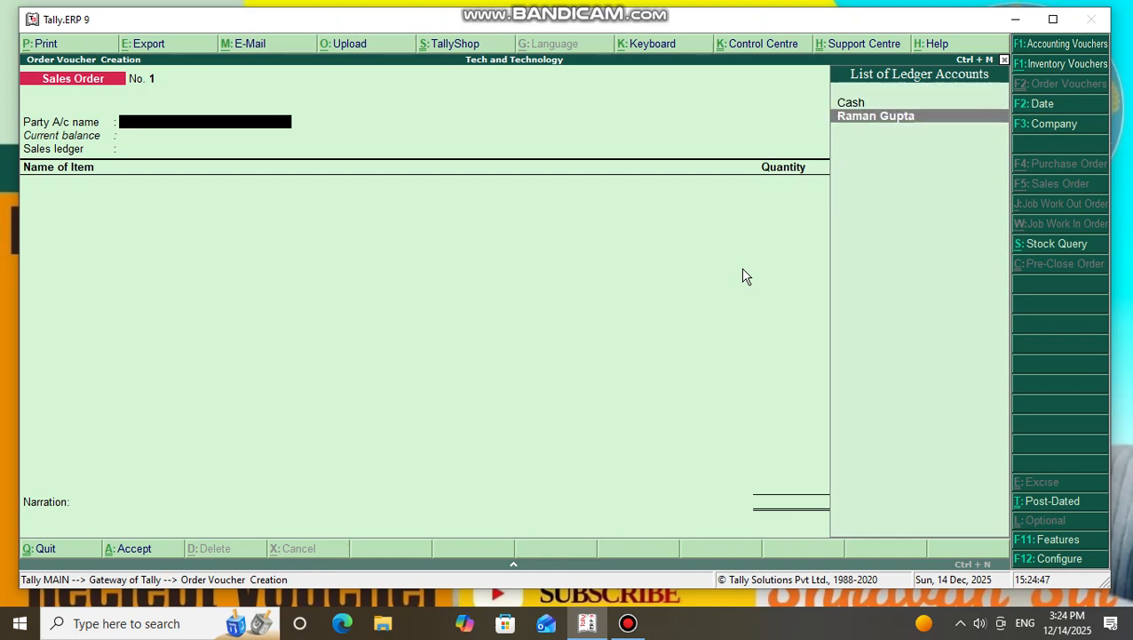
key("Return")
key("Return")
key("Return")
key("Return")
key("Return")
key("Return")
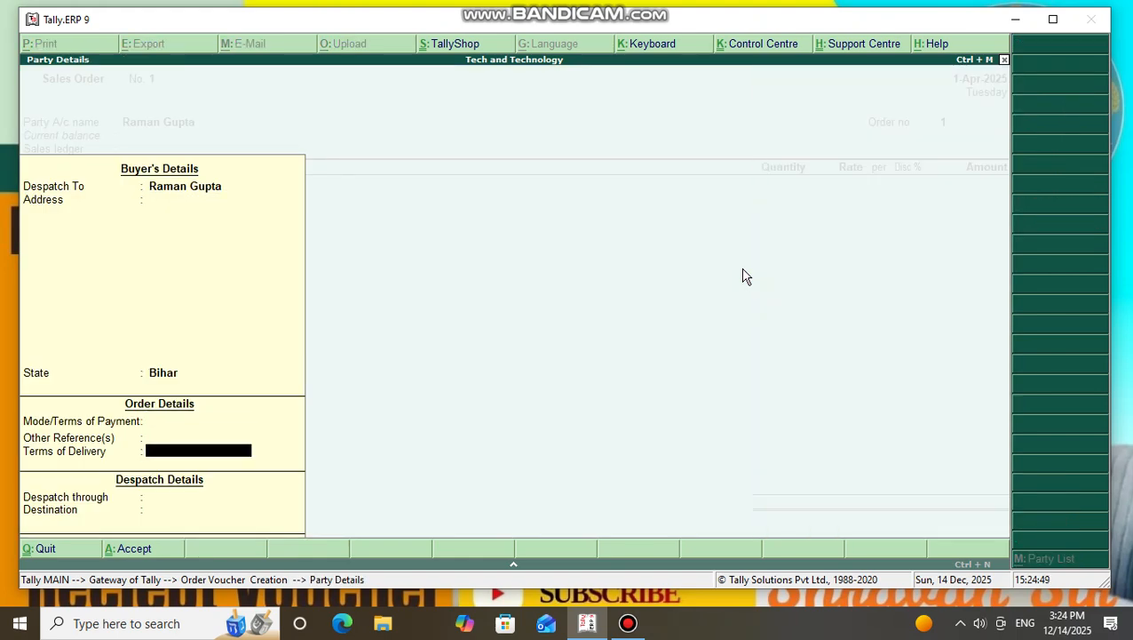
key("Return")
key("Return")
key("Return")
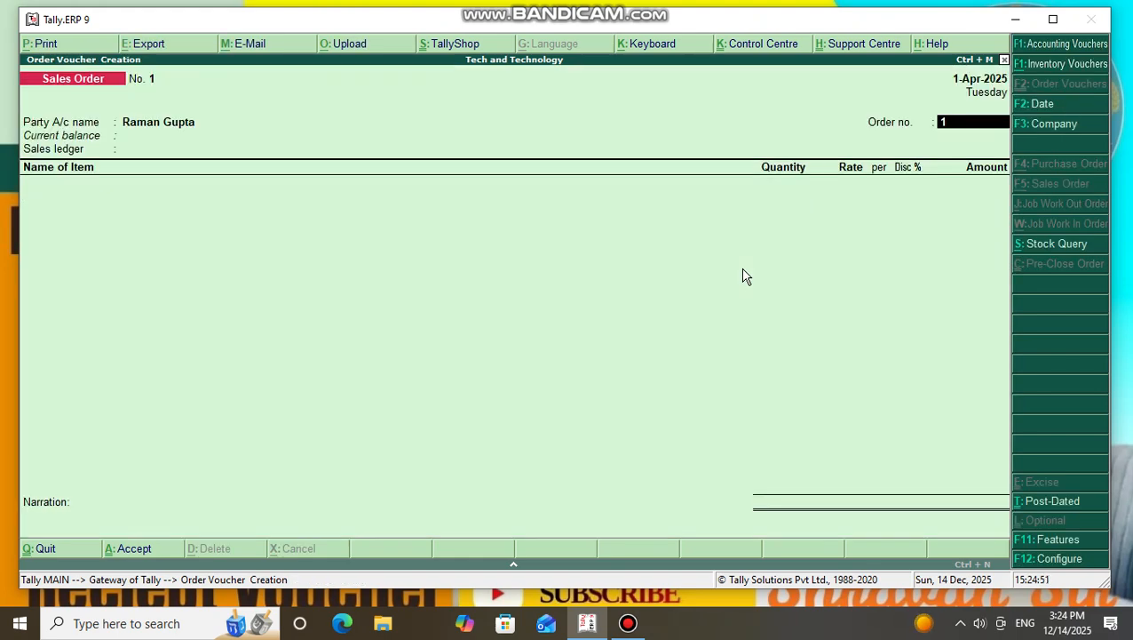
Enter the order number and choose Sales Order as the sales ledger
type("121")
key("Return")
key("Return")
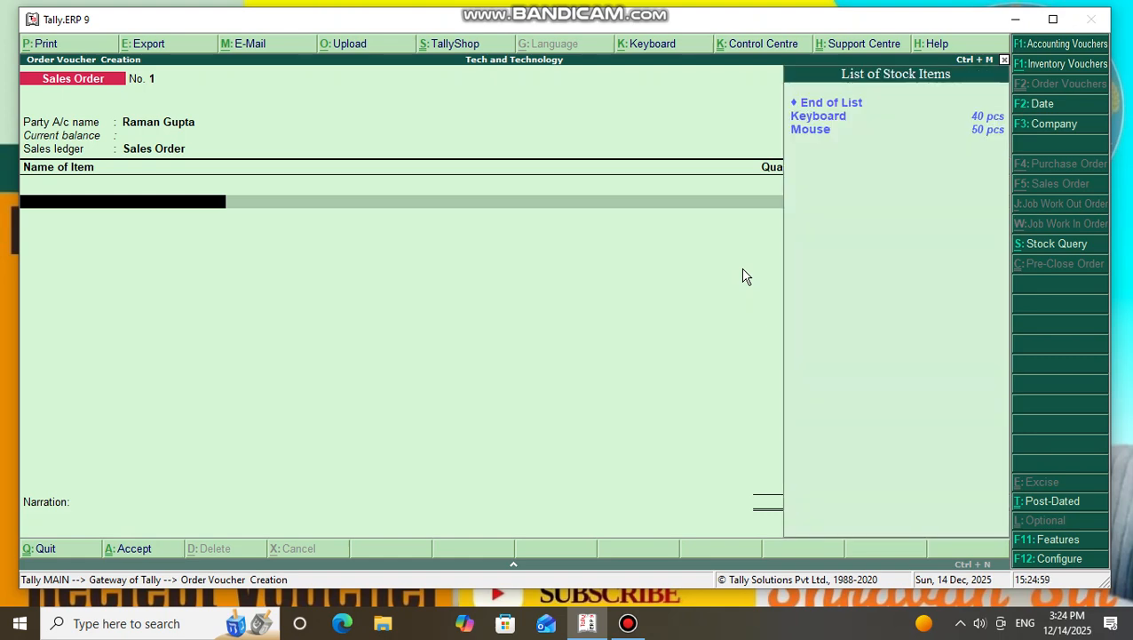
Add Keyboard to the sales order, due on 1-Apr-2025, with a quantity of 20 pcs at a rate of 600 per piece
key("Down")
key("Return")
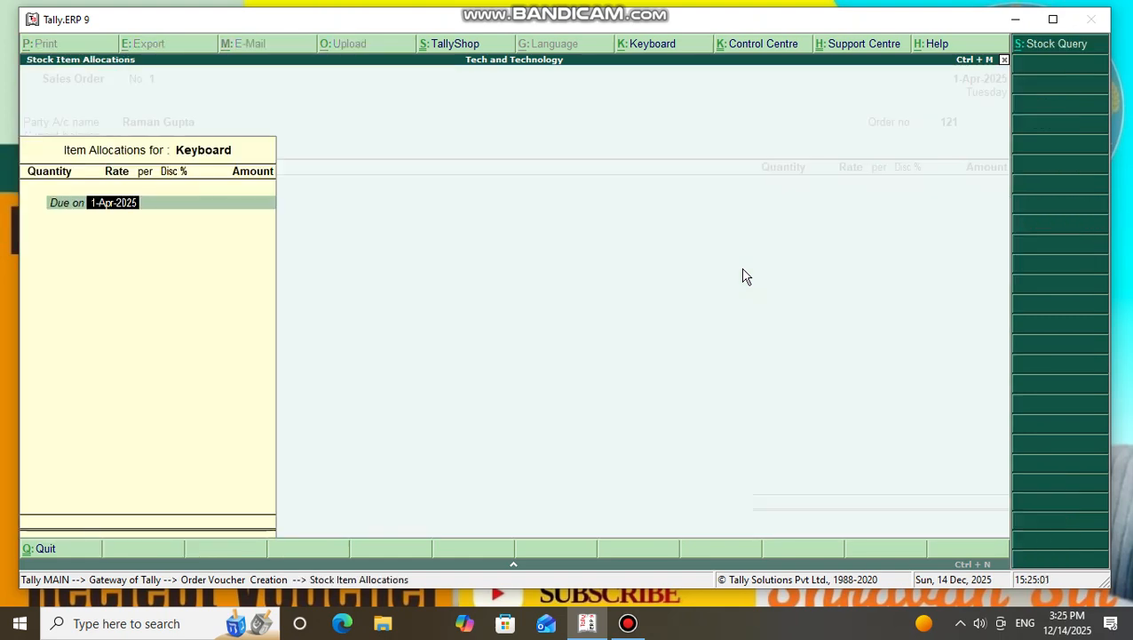
key("Return")
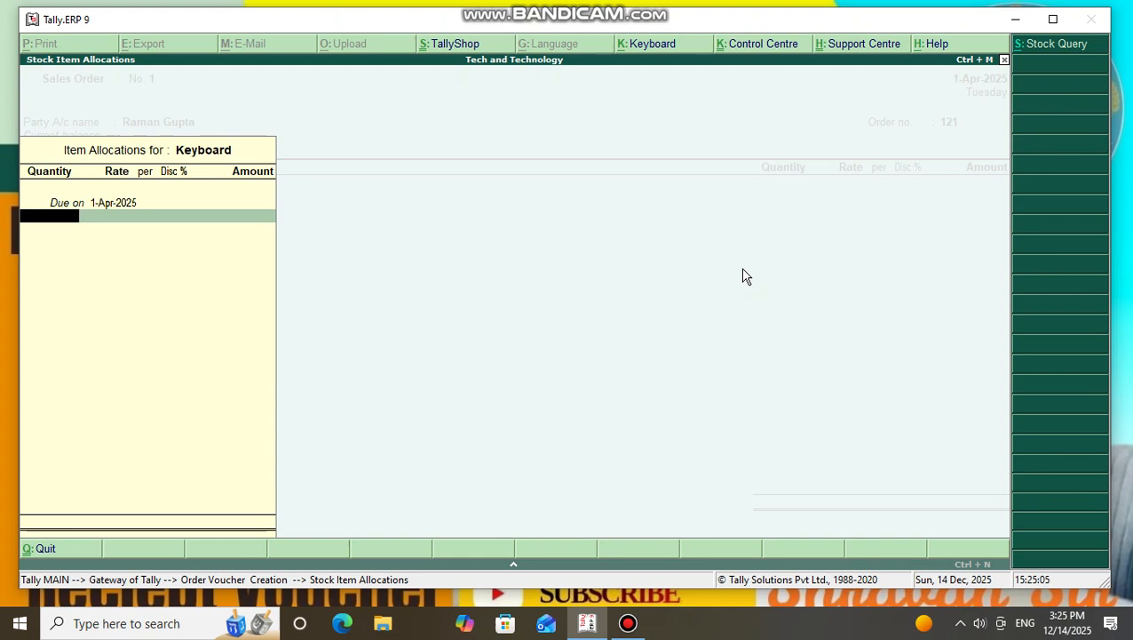
type("20")
key("Return")
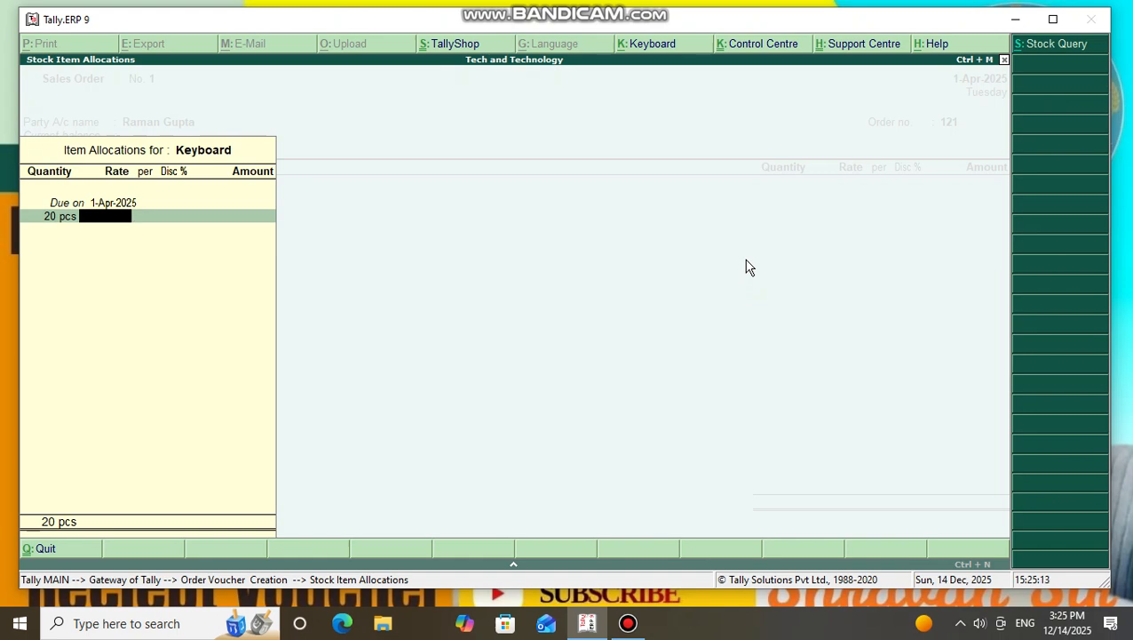
type("600")
key("Return")
key("Return")
key("Return")
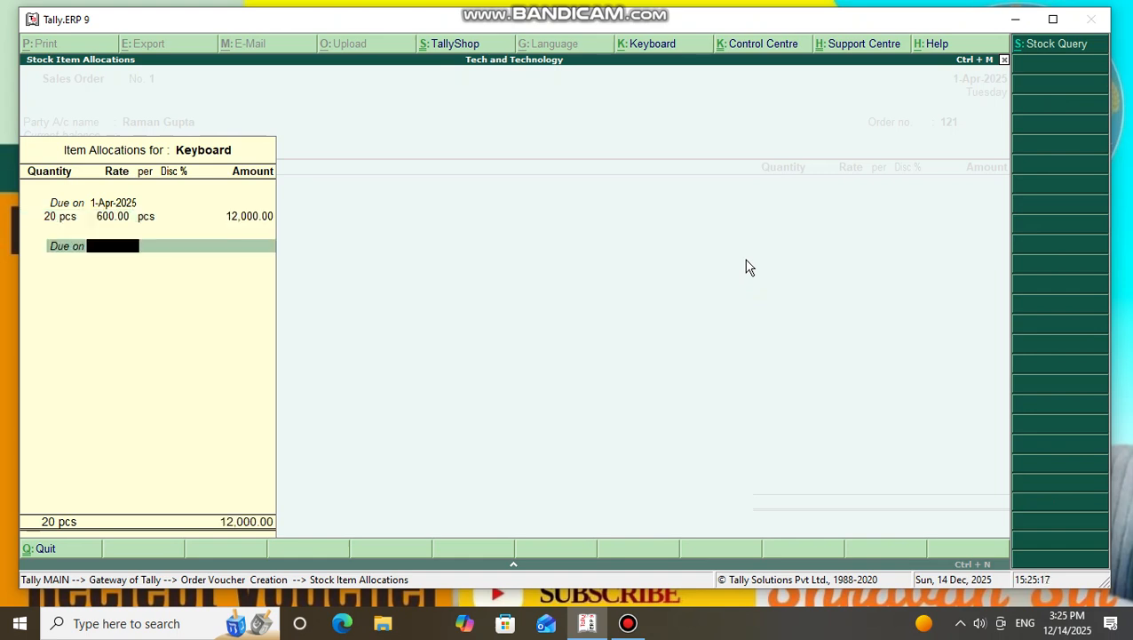
Enter a second Keyboard due line of 5 Days with no quantity and accept the item's allocation and amount
type("5")
key("Return")
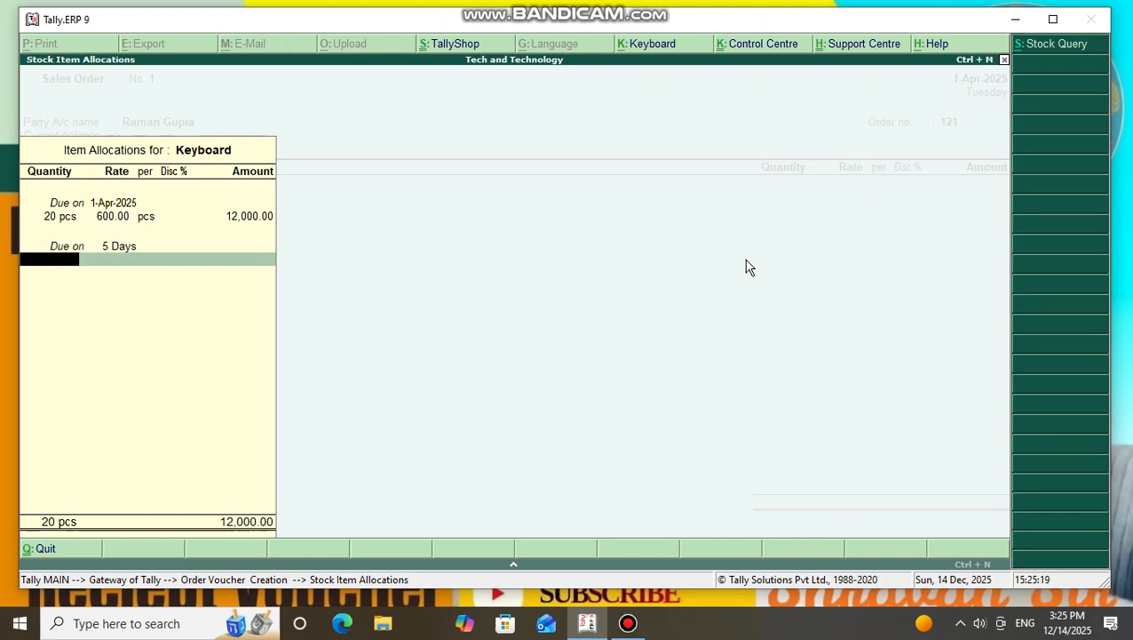
key("Return")
key("Return")
key("Return")
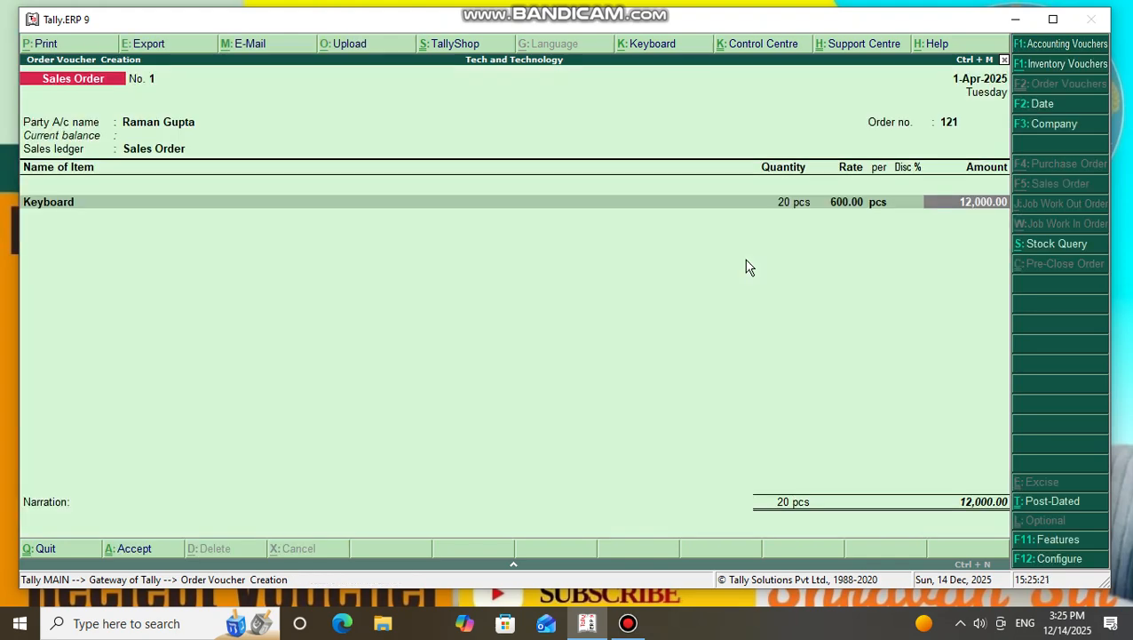
key("Return")
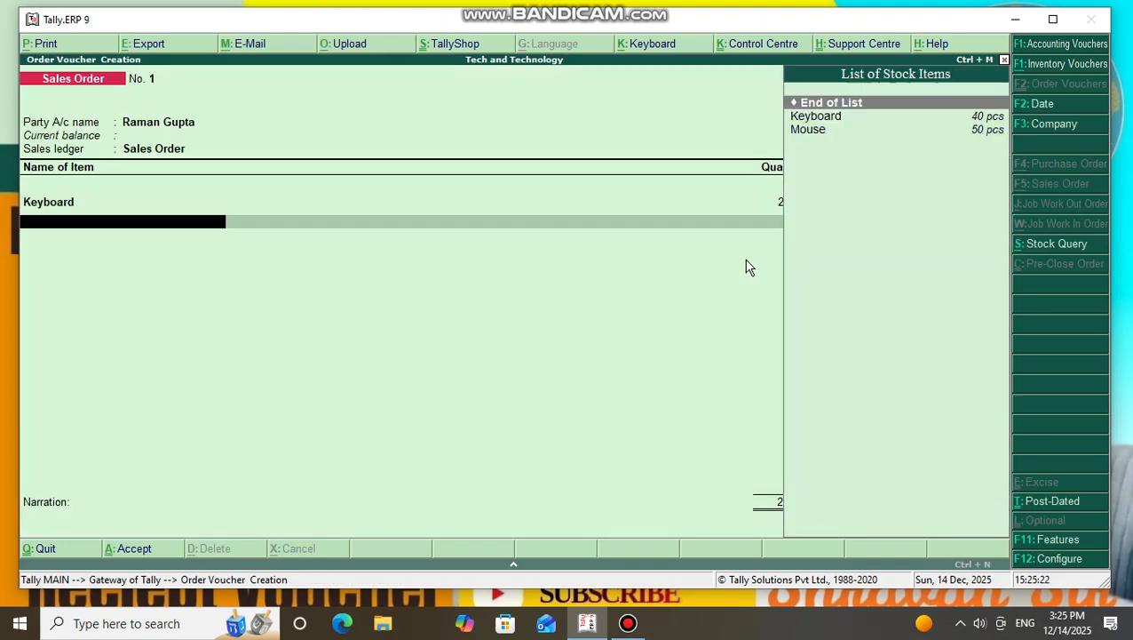
Add Mouse to the sales order, due on 1-Apr-2025, with a quantity of 10 pcs at a rate of 400 per piece
key("Down")
key("Down")
key("Return")
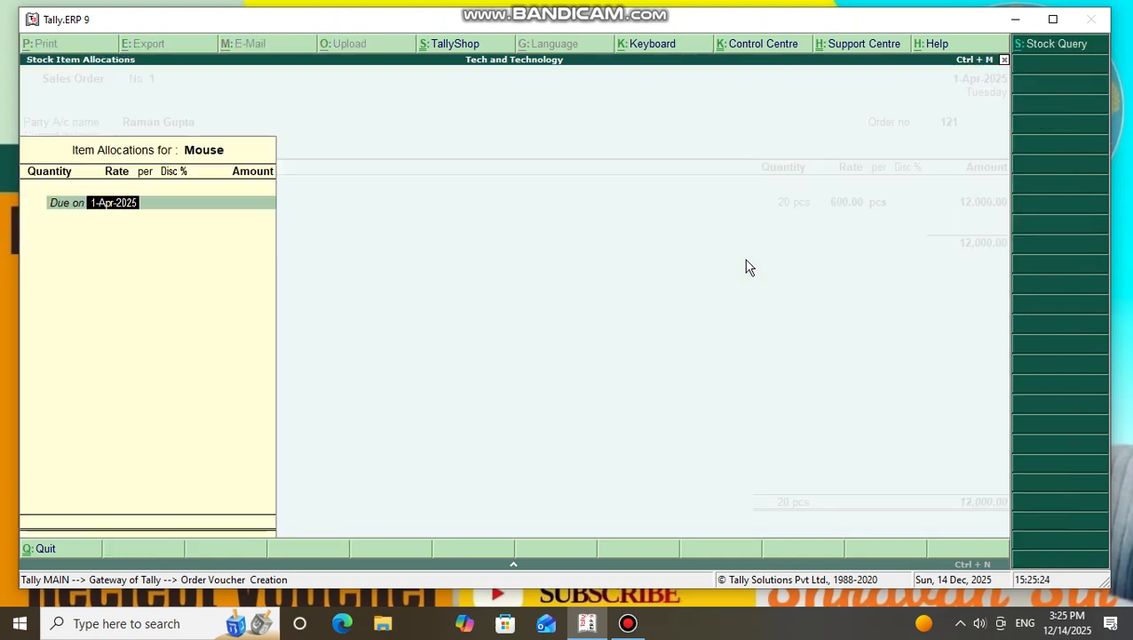
key("Return")
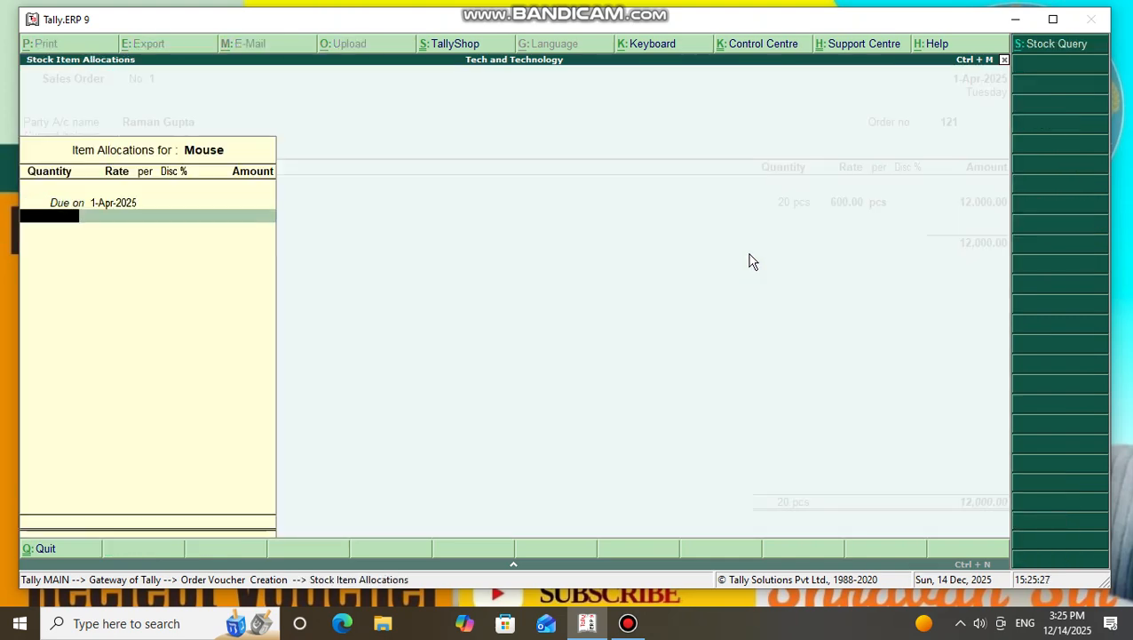
type("10")
key("Return")
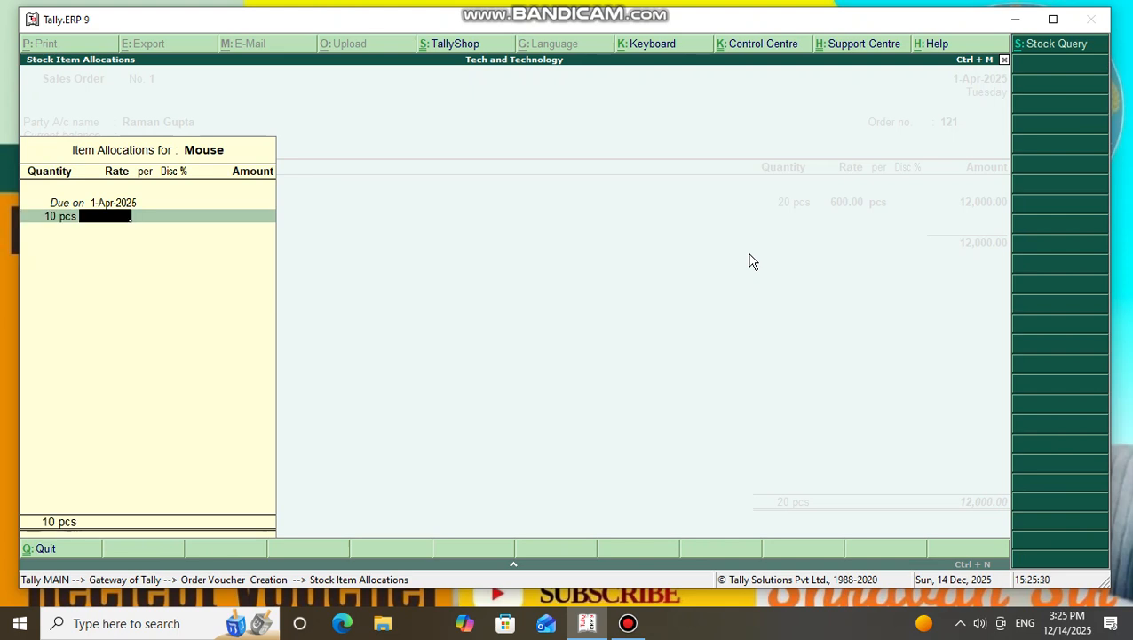
type("400")
key("Return")
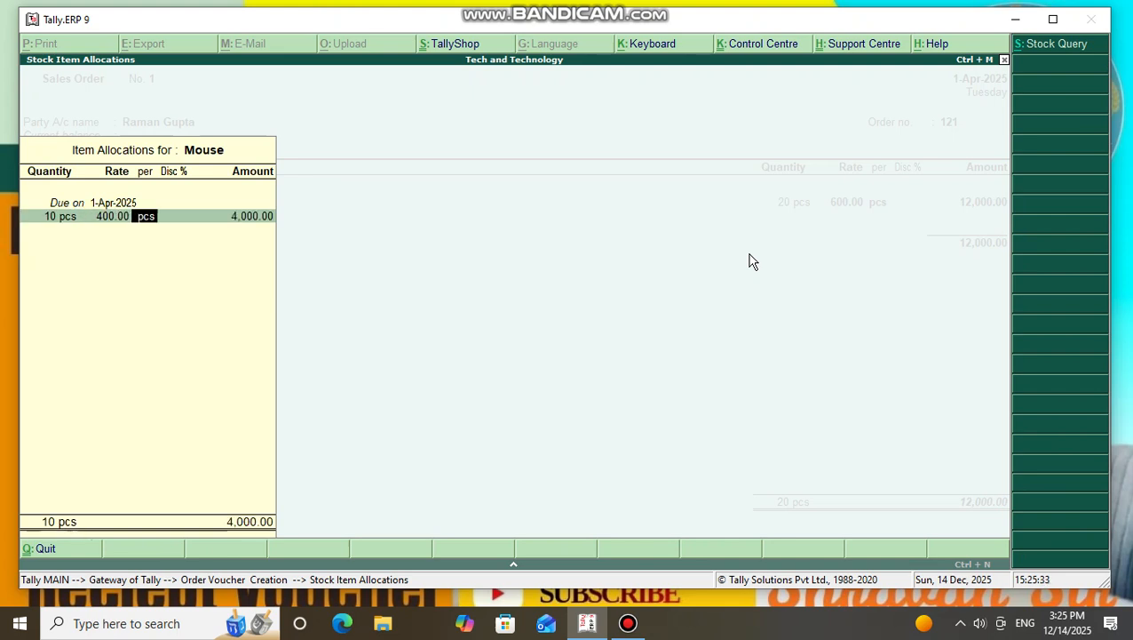
key("Return")
key("Return")
key("Return")
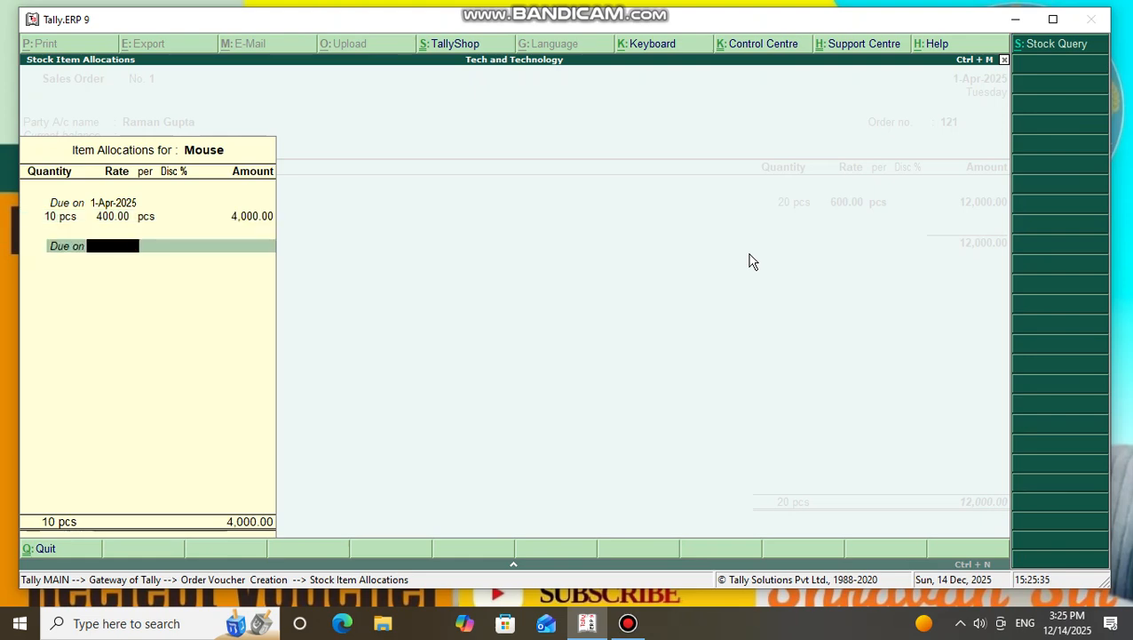
Enter a second Mouse due line of 5 Days with no quantity and close the item's allocation
type("5")
key("Return")
key("Return")
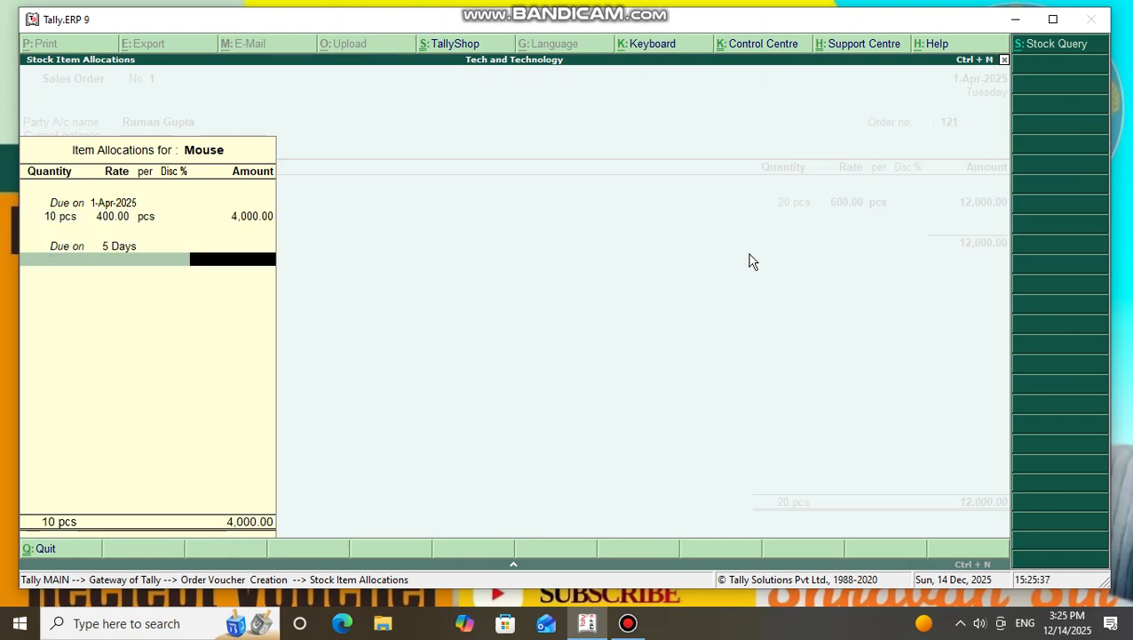
key("Return")
key("Return")
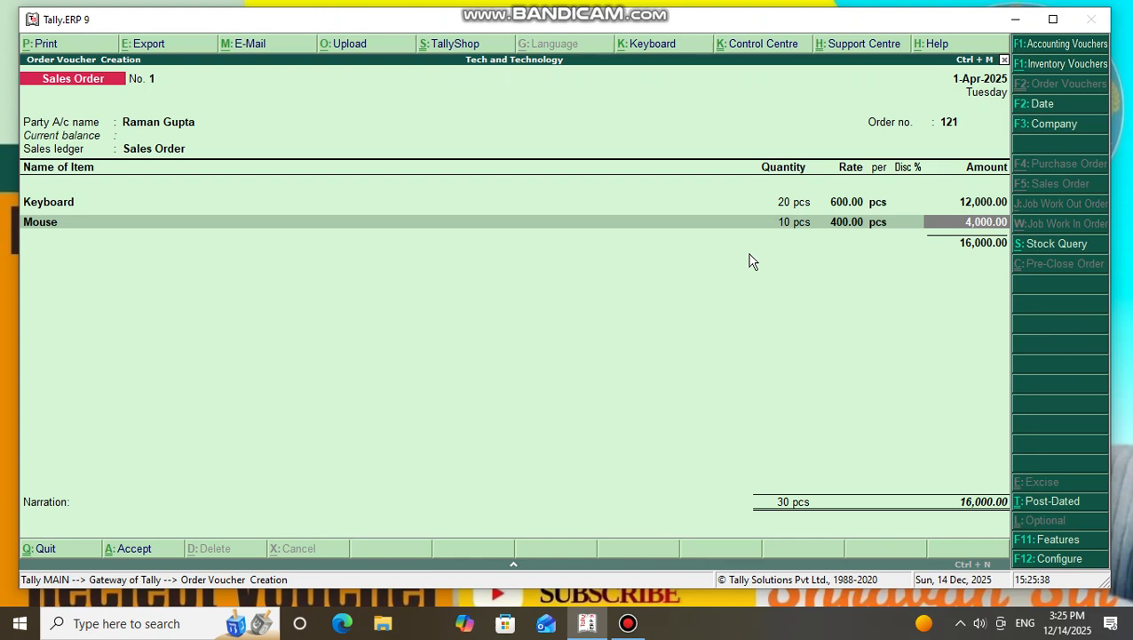
End the item list, save the sales order without a narration and leave order voucher entry
key("Return")
key("Return")
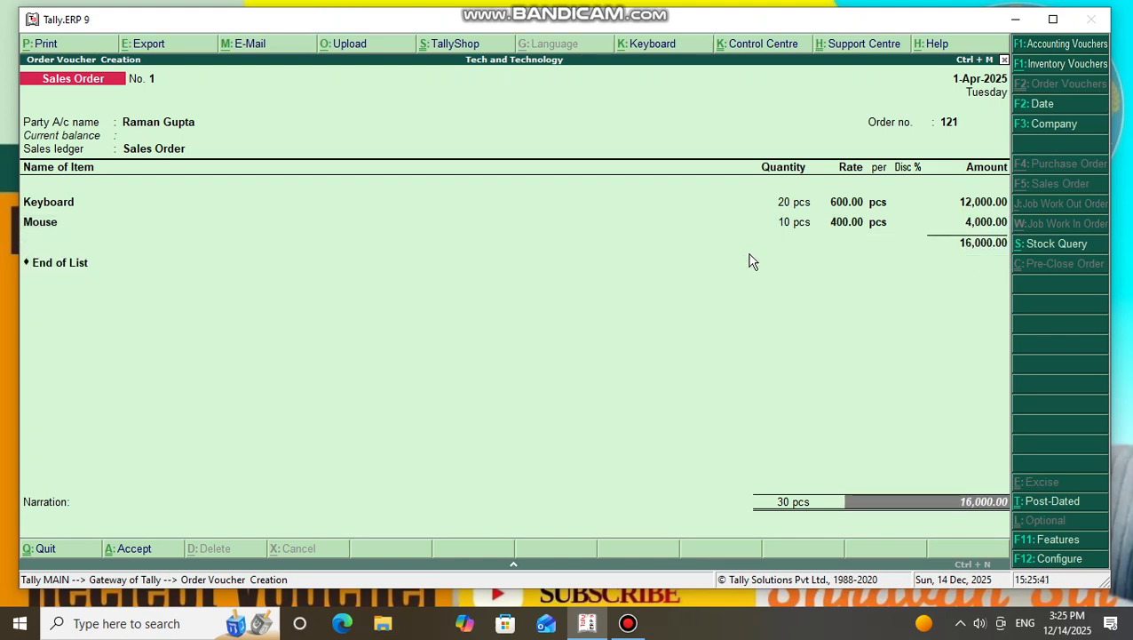
key("Return")
key("Return")
key("Return")
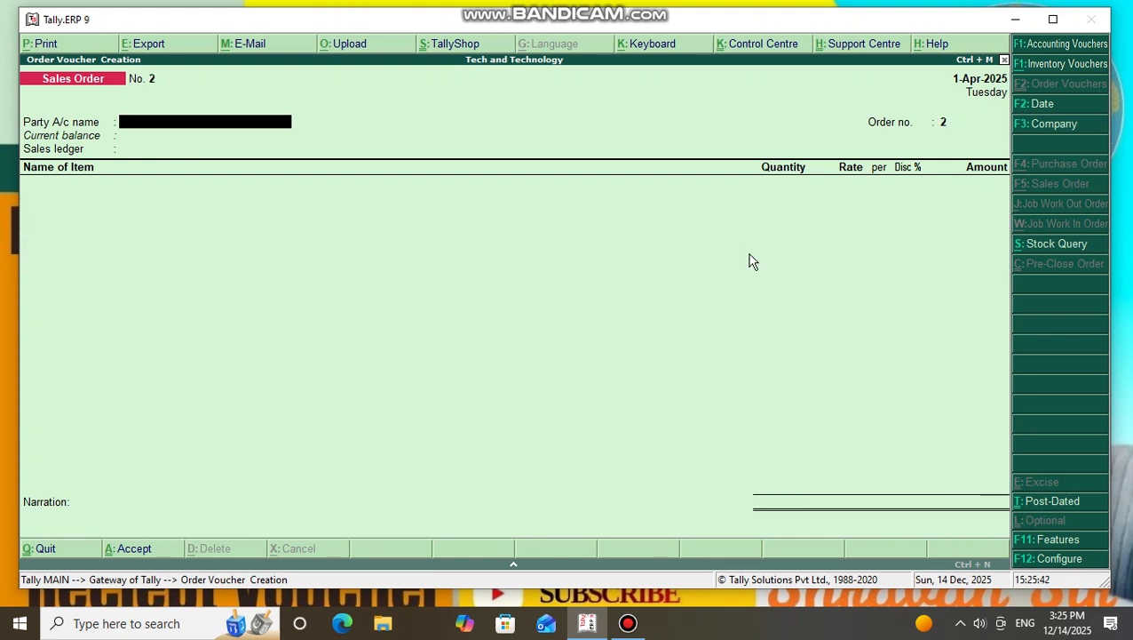
key("Escape")
key("y")
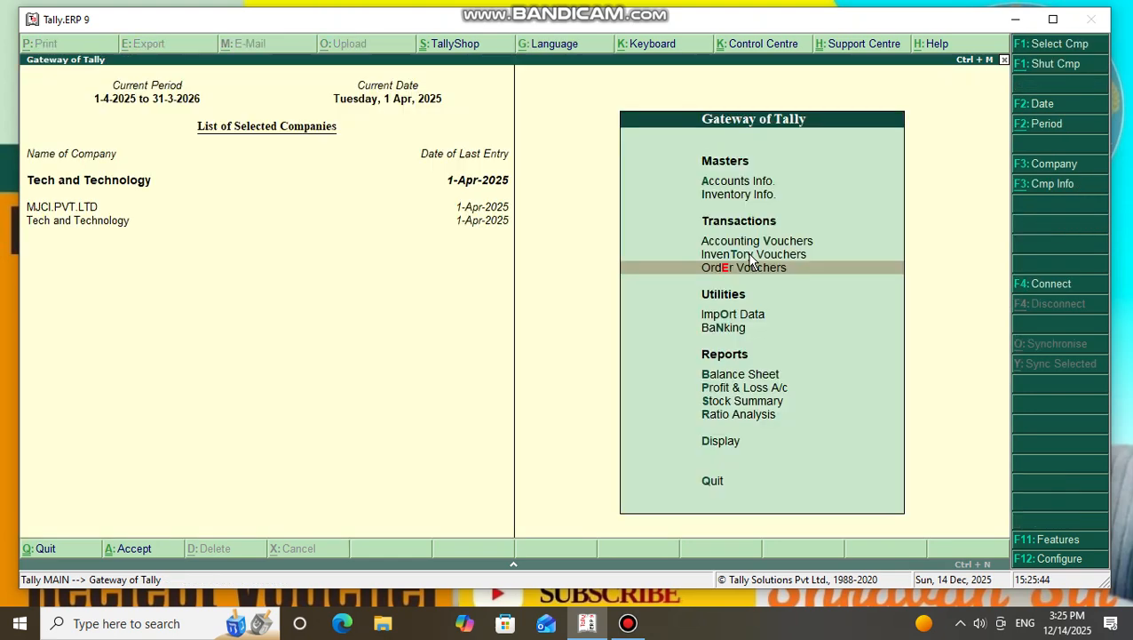
Open the Statements of Inventory reports from the display reports
key("Down")
key("Down")
key("Down")
key("Down")
key("Down")
key("Down")
key("Down")
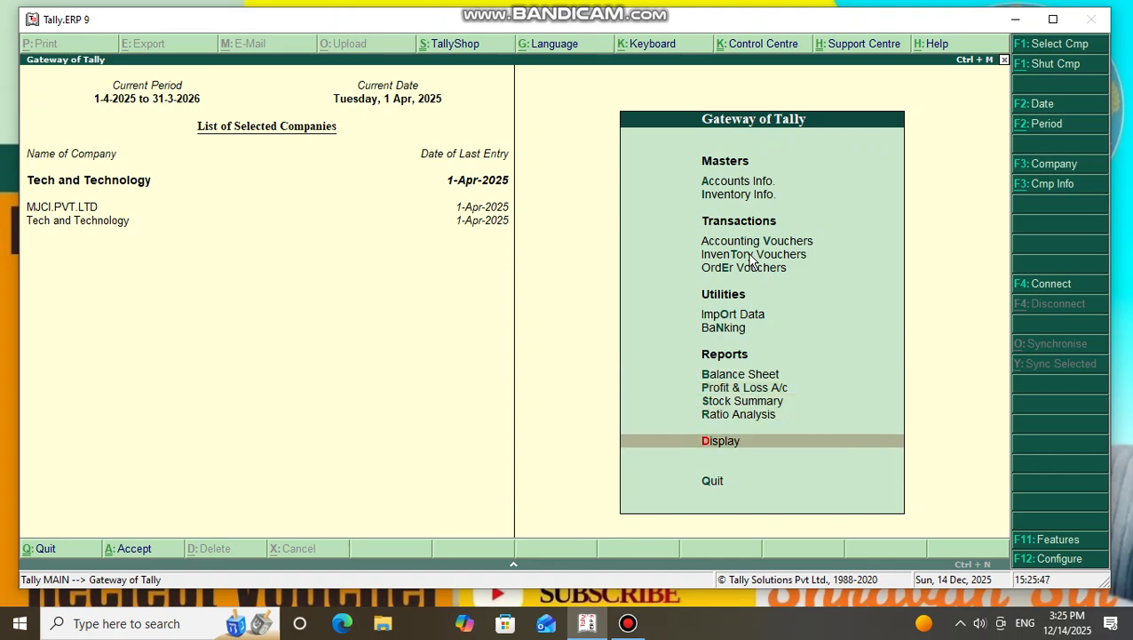
key("Return")
key("Down")
key("Down")
key("Down")
key("Down")
key("Down")
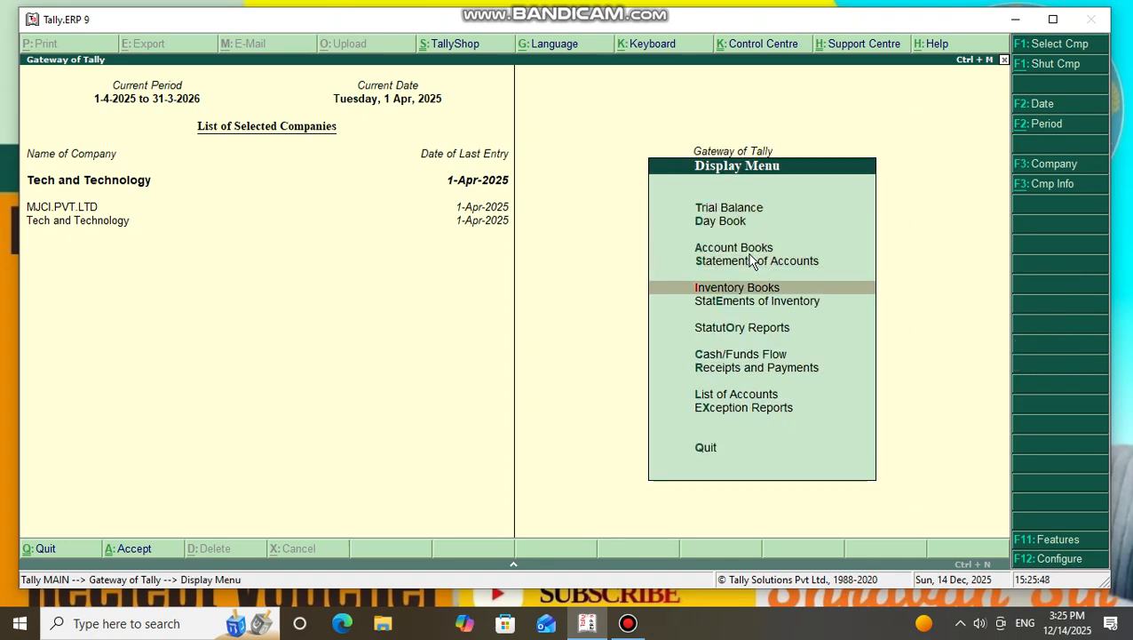
key("Return")
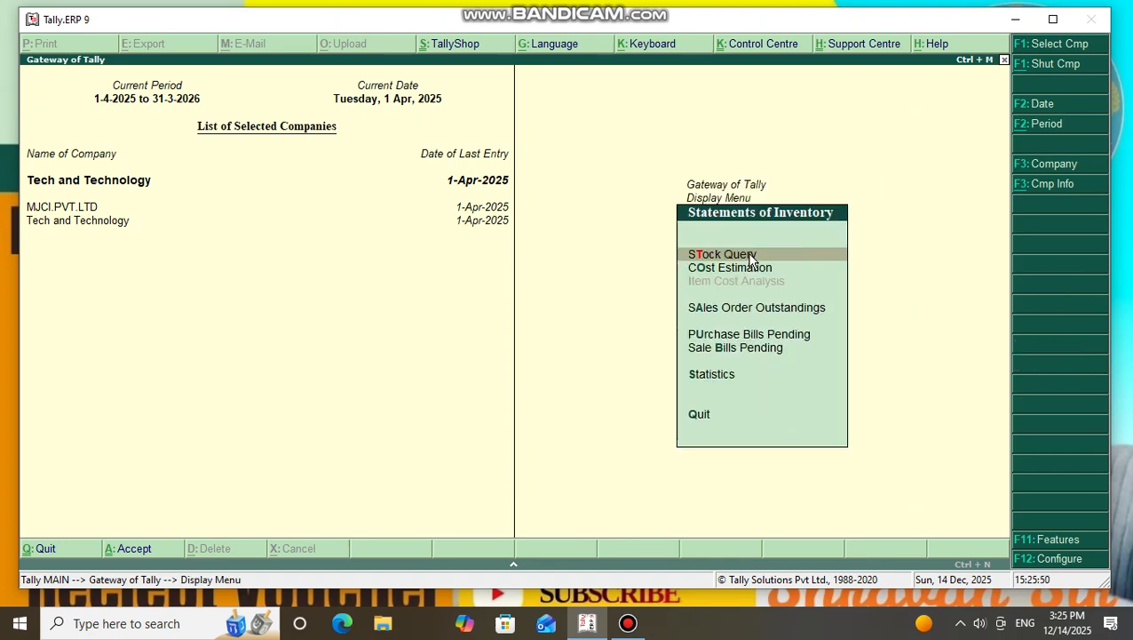
Examine the Sales Order Outstandings report for all orders, then return to the Gateway of Tally
key("Down")
key("Down")
key("Down")
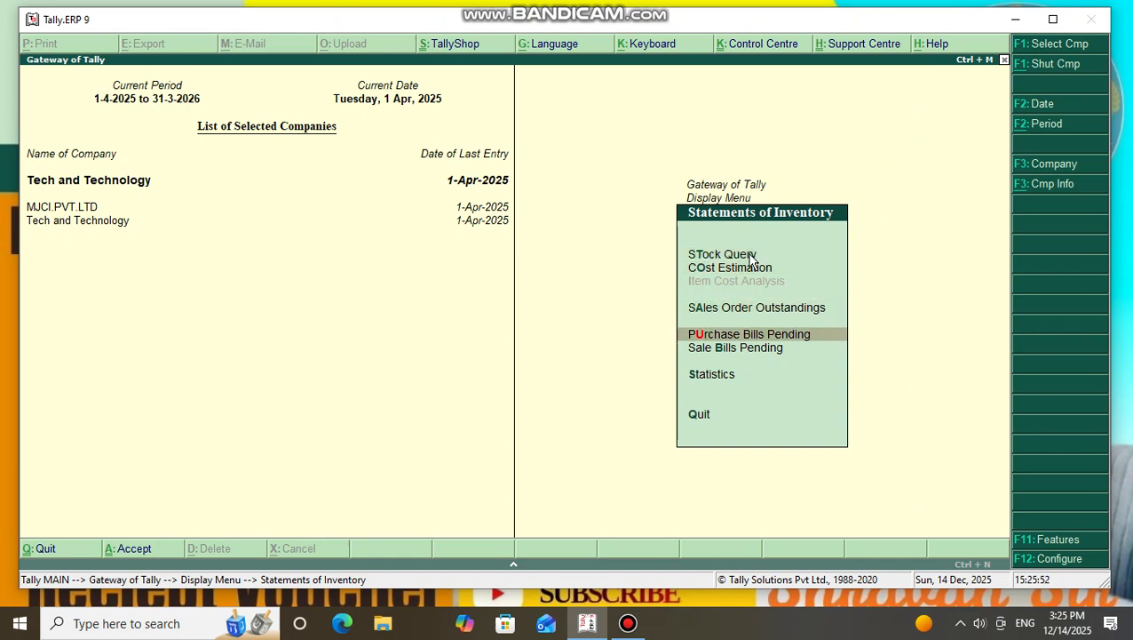
key("Up")
key("Return")
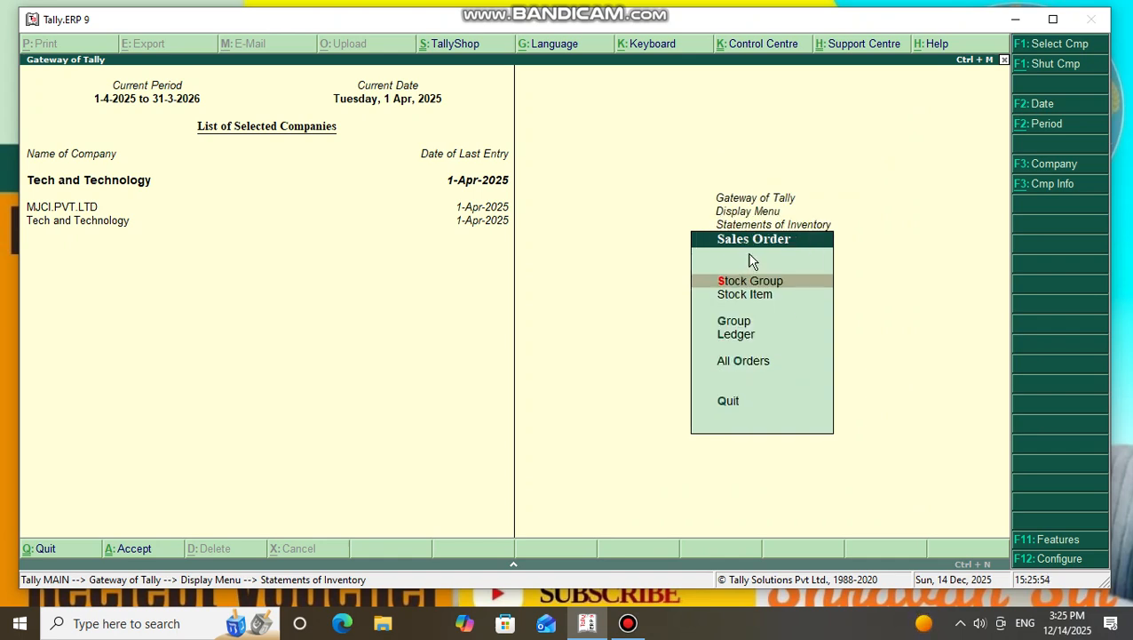
key("Down")
key("Down")
key("Down")
key("Down")
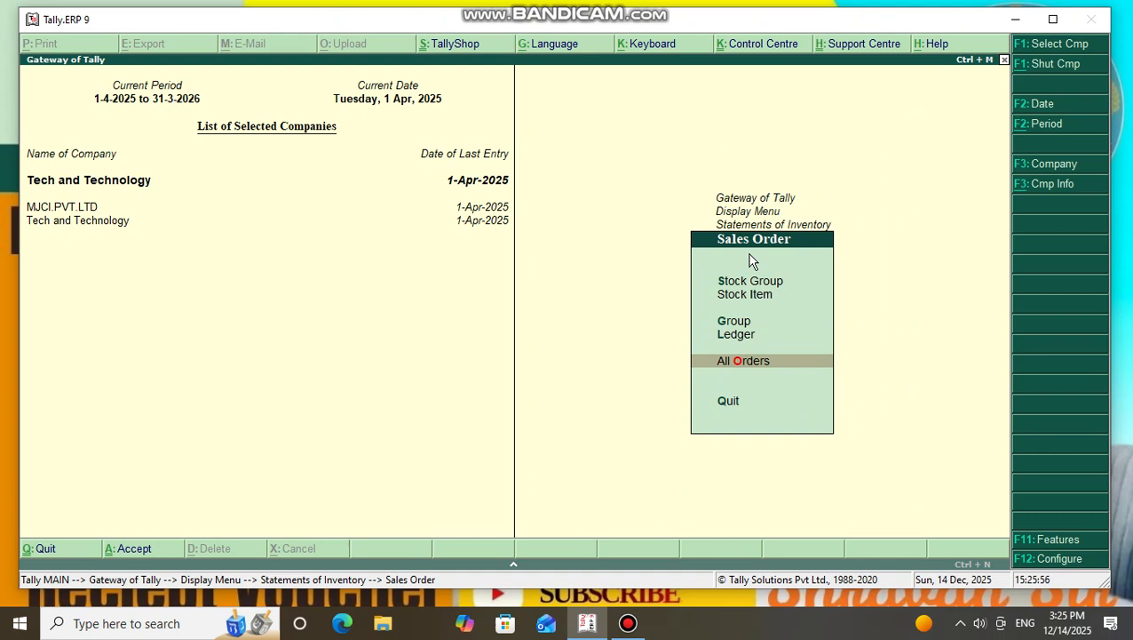
key("Return")
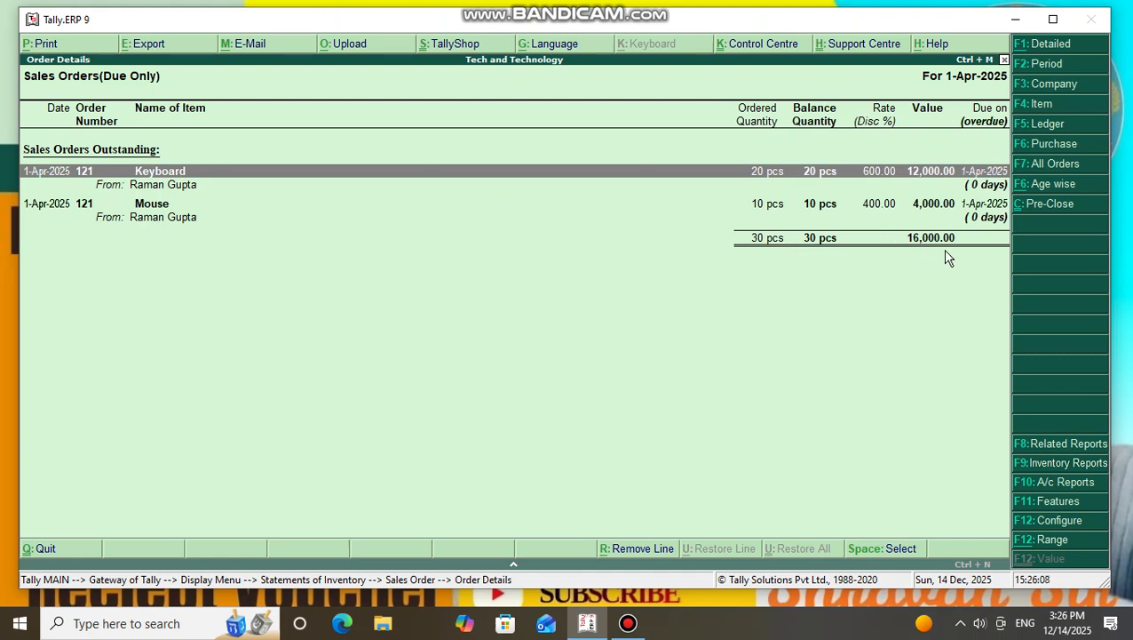
key("Escape")
key("Escape")
key("Escape")
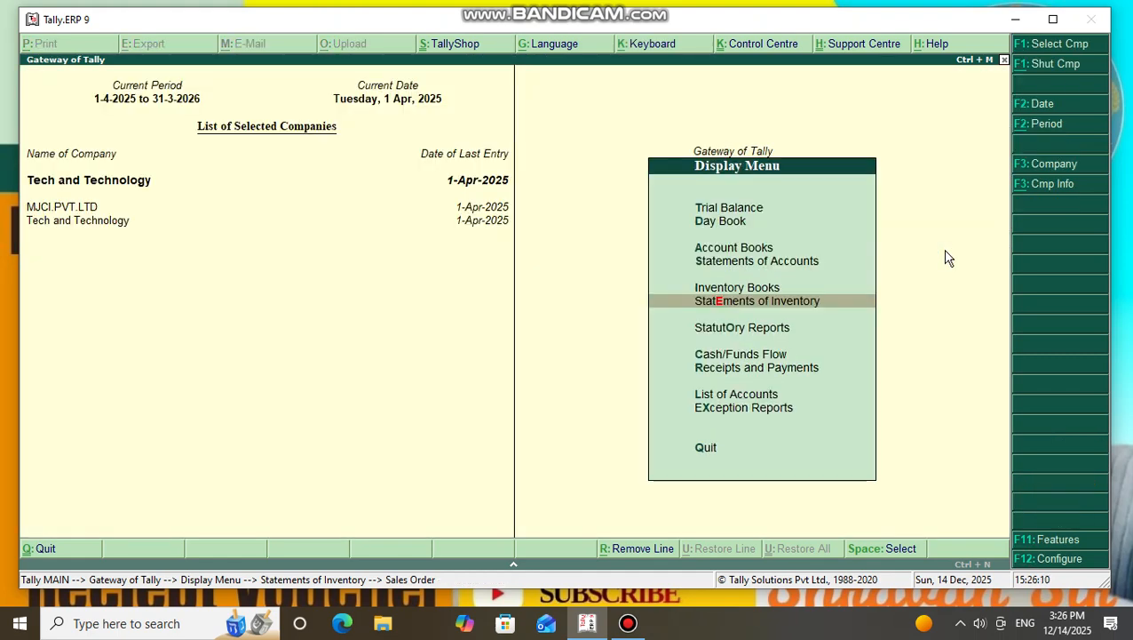
key("Escape")
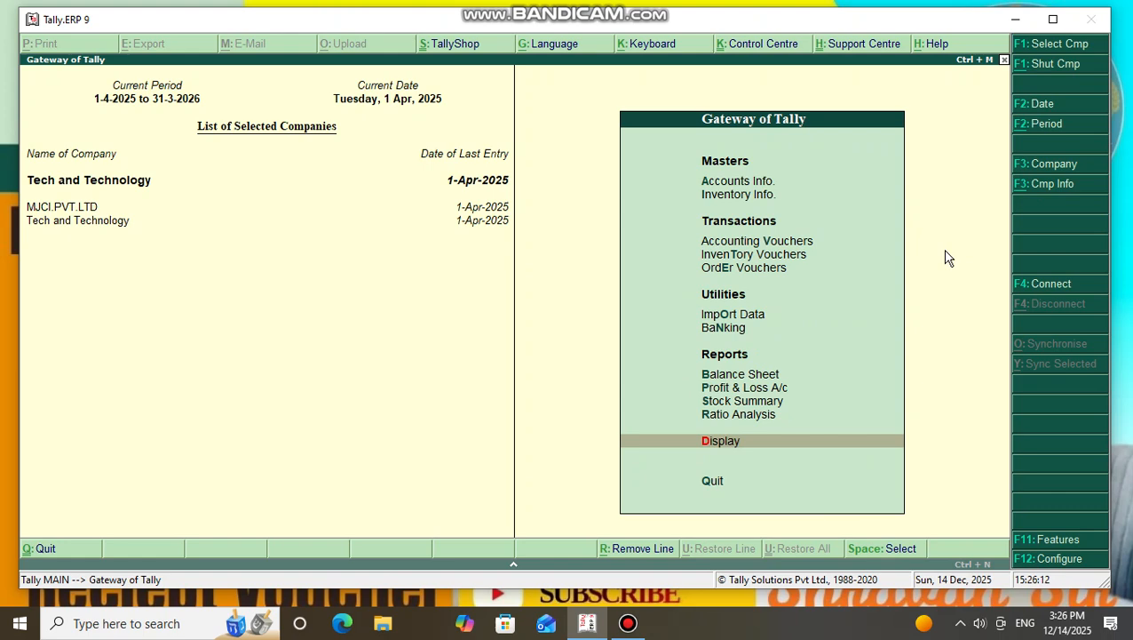
Start a delivery note in the inventory vouchers
key("Up")
key("Up")
key("Up")
key("Up")
key("Up")
key("Up")
key("Up")
key("Up")
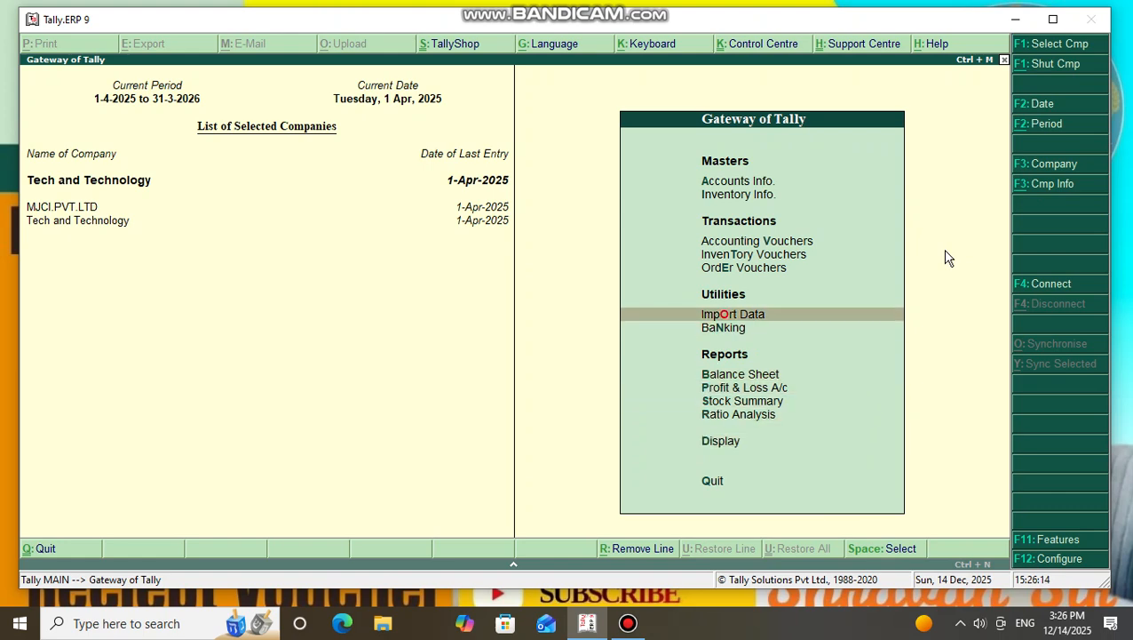
key("Return")
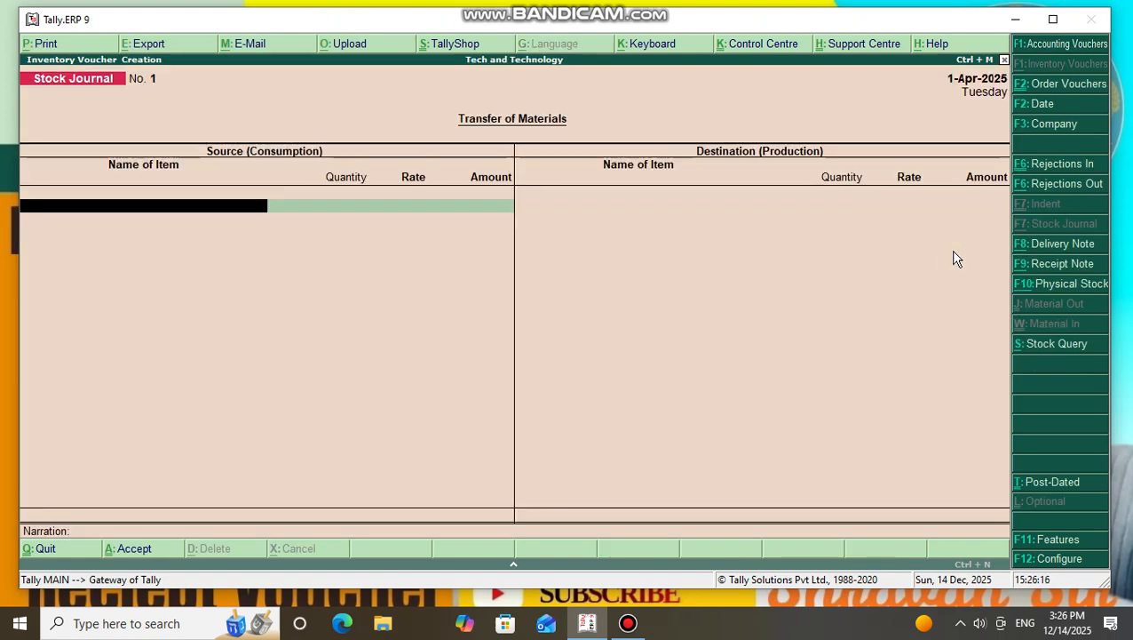
left_click(1041, 246)
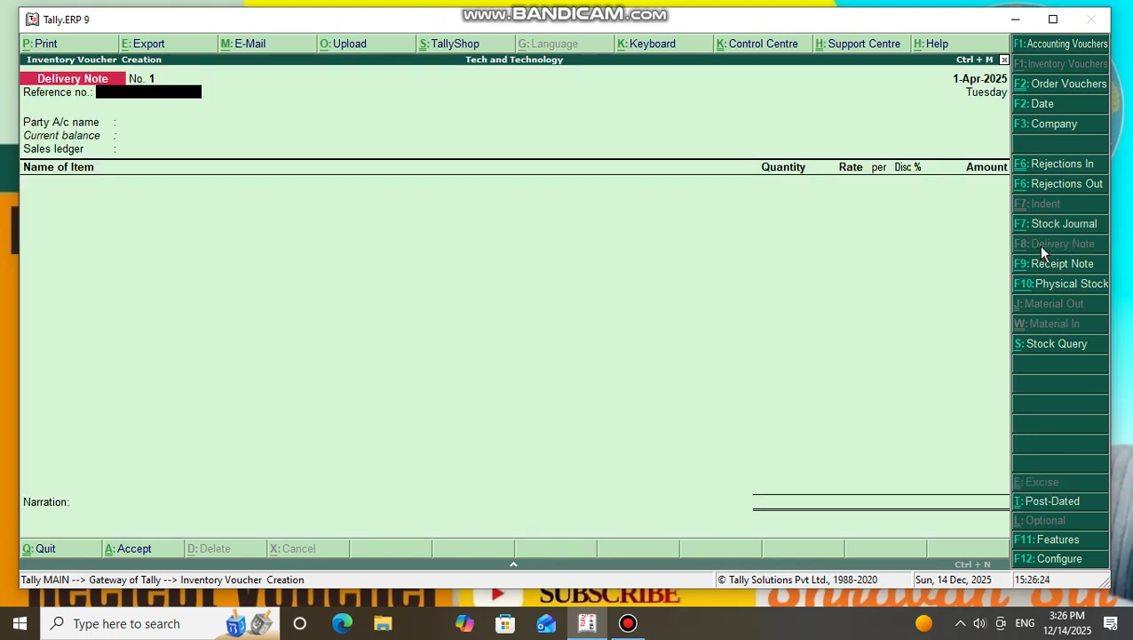
Enter the sales order's number as the delivery note reference and select the customer's ledger as the party account
type("121")
key("Return")
key("Down")
key("Return")
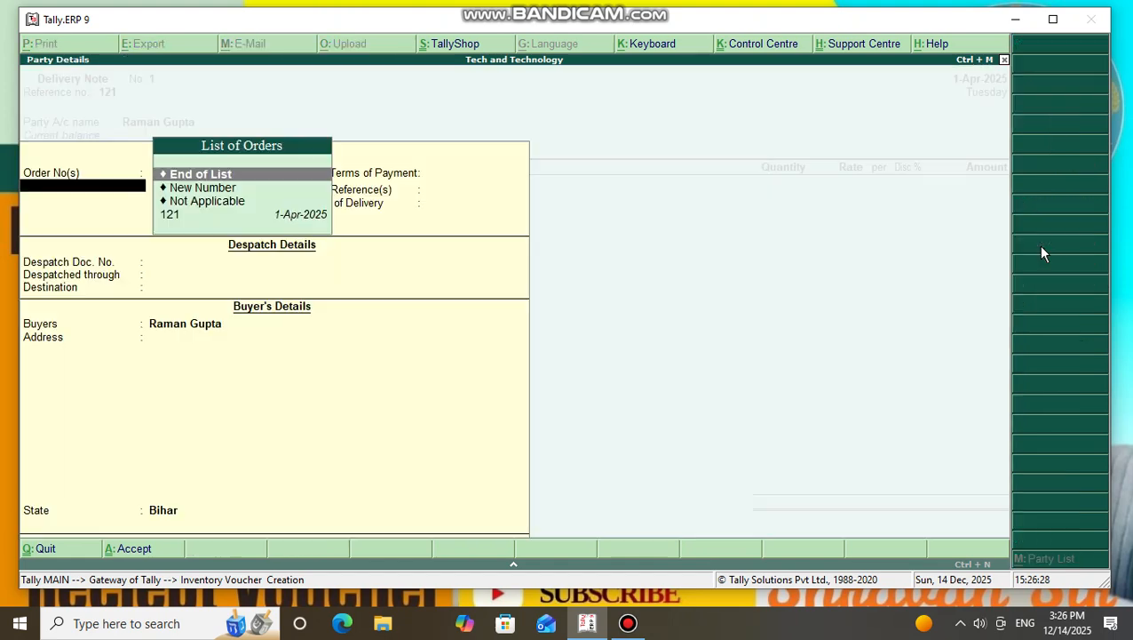
Link the delivery note to the customer's order dated 1-Apr-2025, keeping the default despatch and buyer details and the Sales Order ledger
key("Down")
key("Down")
key("Down")
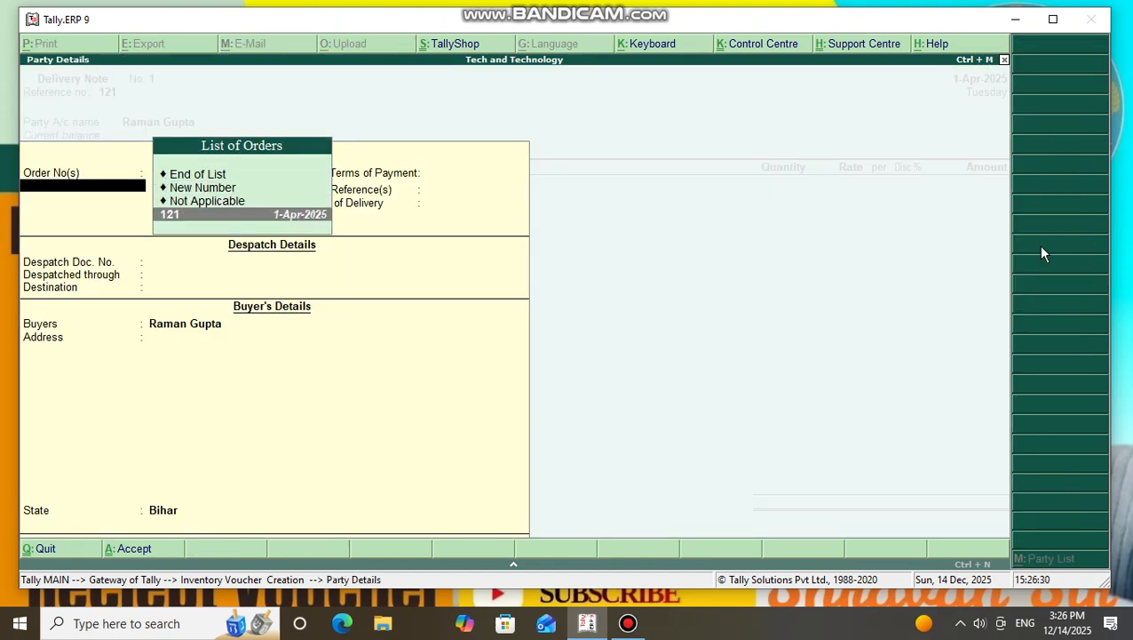
key("Return")
key("Return")
key("Return")
key("Return")
key("Return")
key("Return")
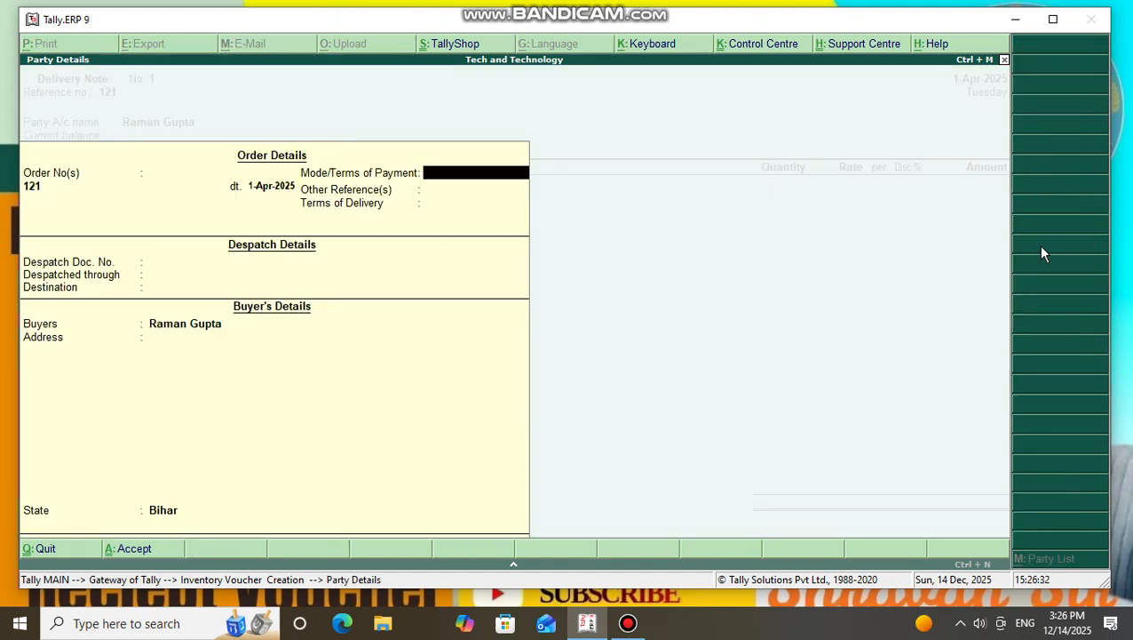
key("Return")
key("Return")
key("Return")
key("Return")
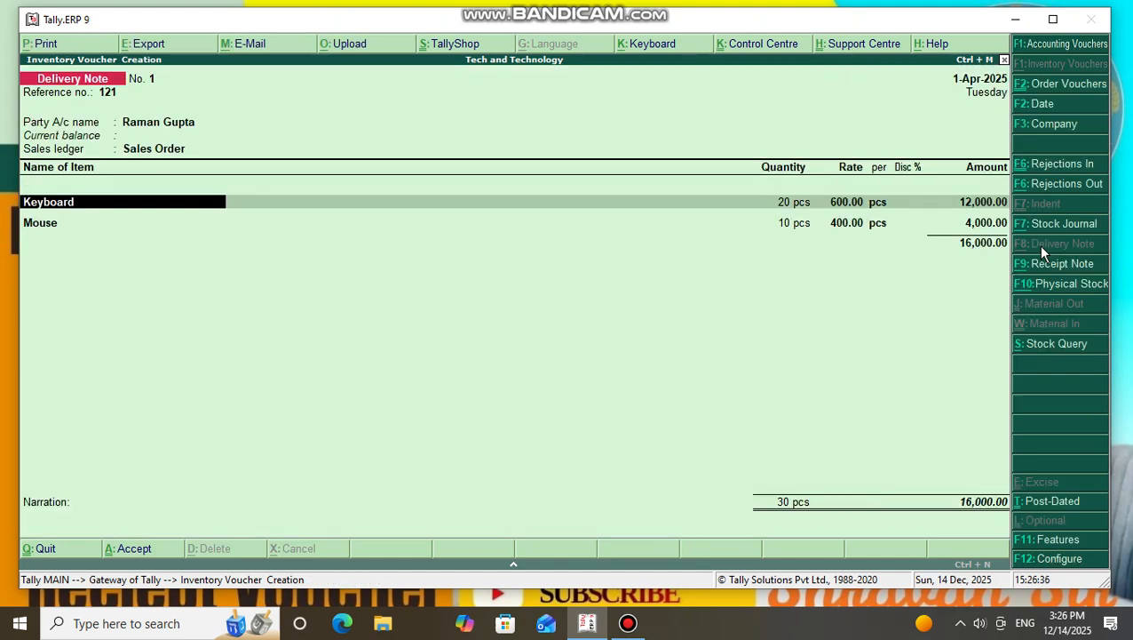
Accept the Keyboard allocation against the sales order with its default tracking number, quantity and rate
key("Return")
key("Return")
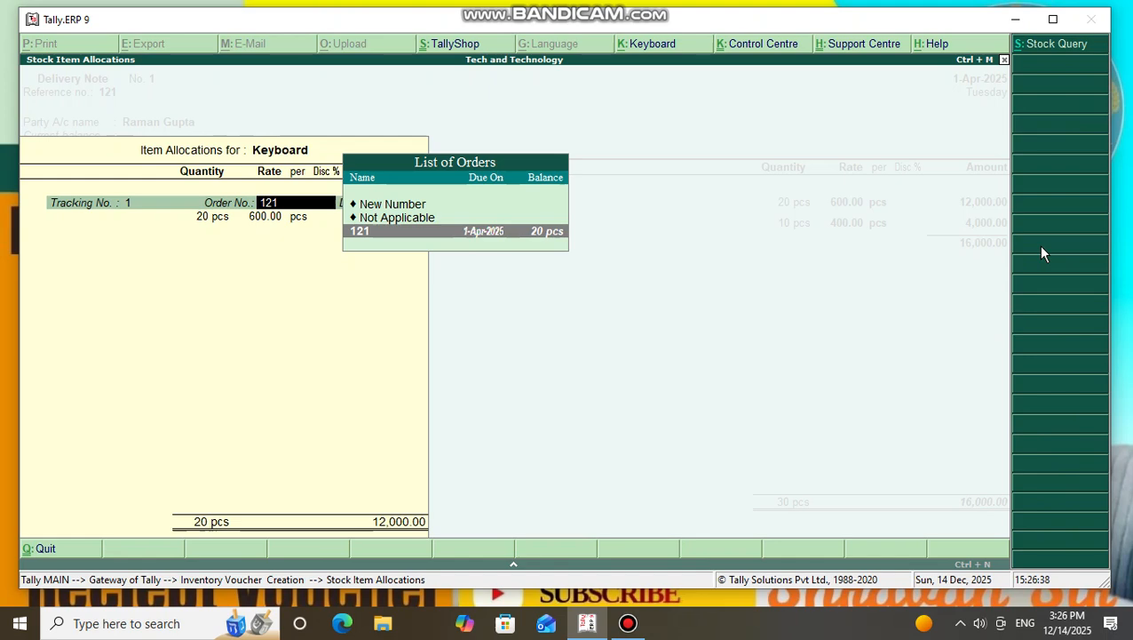
key("Return")
key("Return")
key("Return")
key("Return")
key("Return")
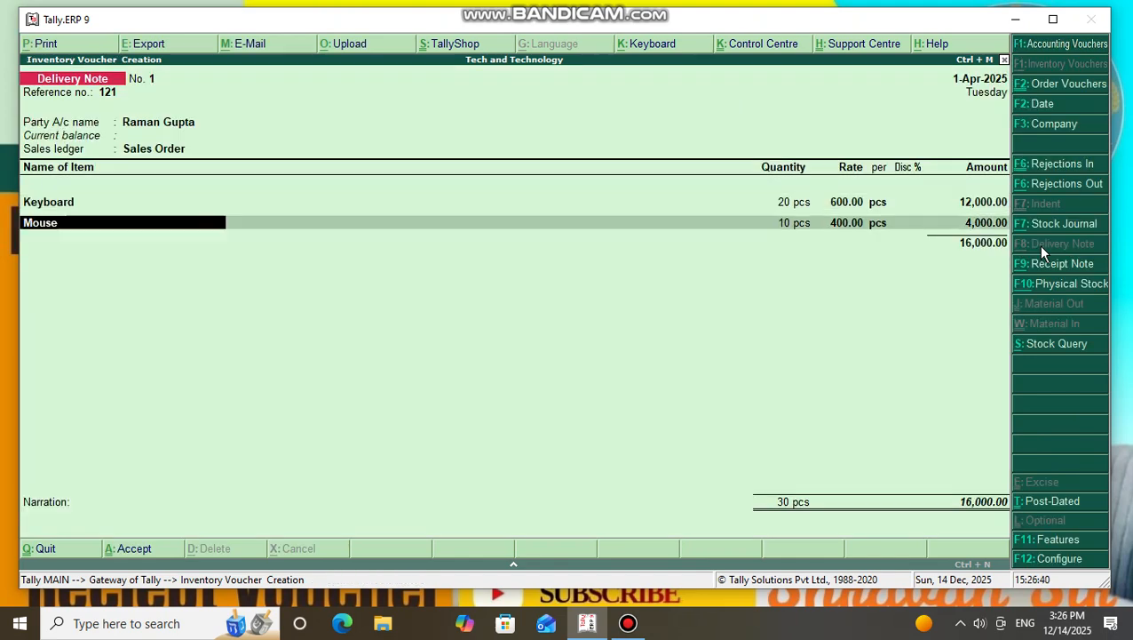
Accept the Mouse allocation against the sales order with its default tracking number, quantity and rate, and end its tracking list
key("Return")
key("Return")
key("Return")
key("Return")
key("Return")
key("Return")
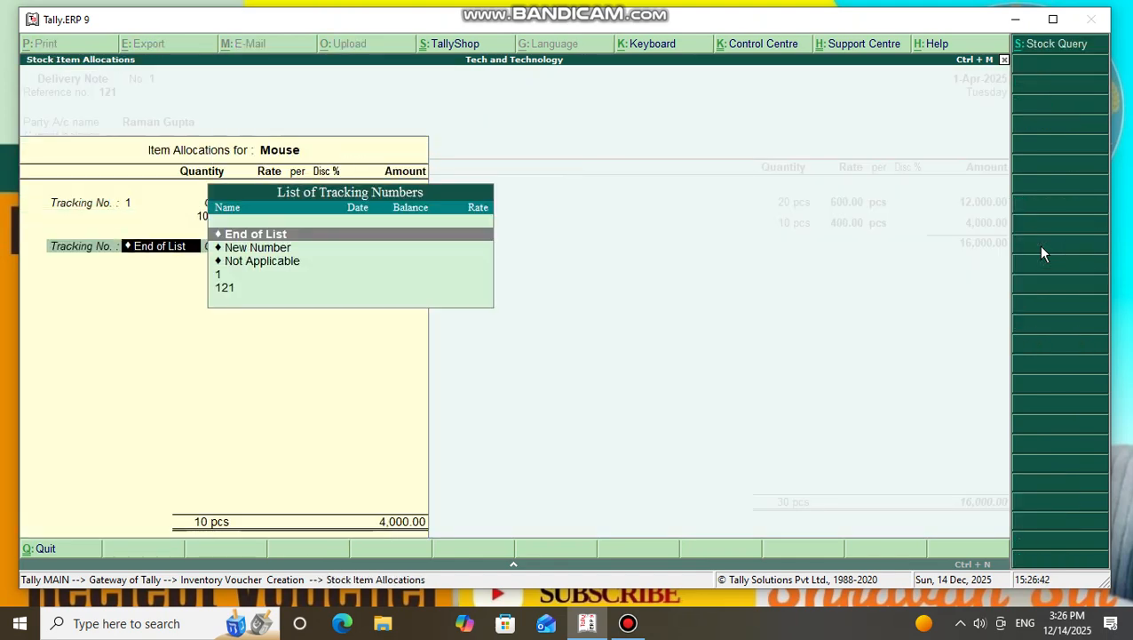
key("Return")
key("Return")
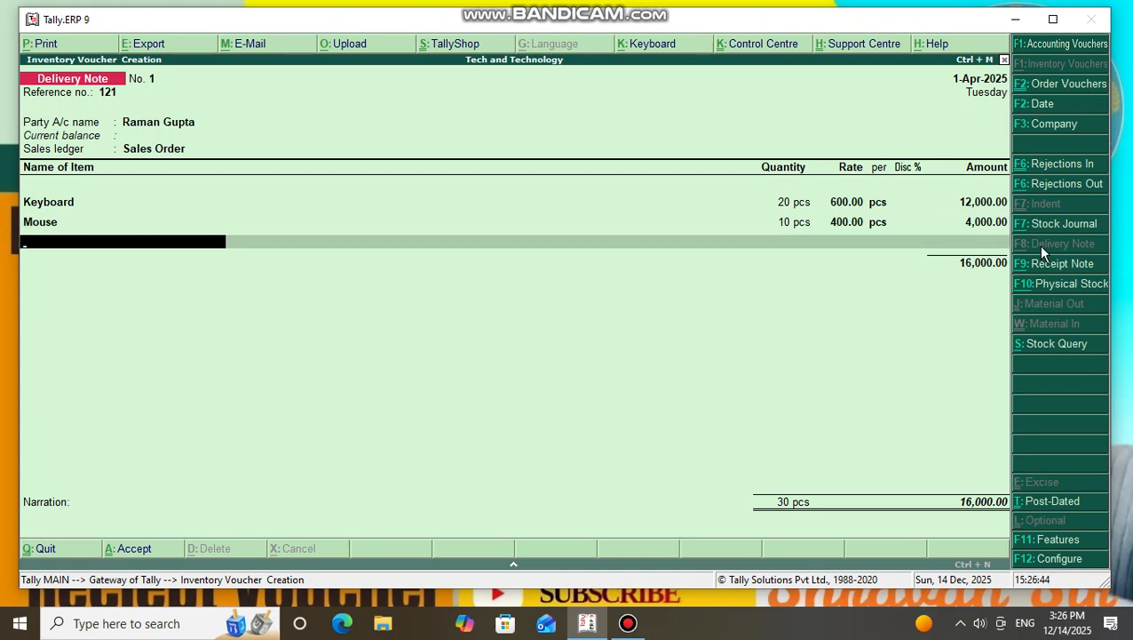
End the item list, save the delivery note without a narration and leave inventory voucher entry
key("Return")
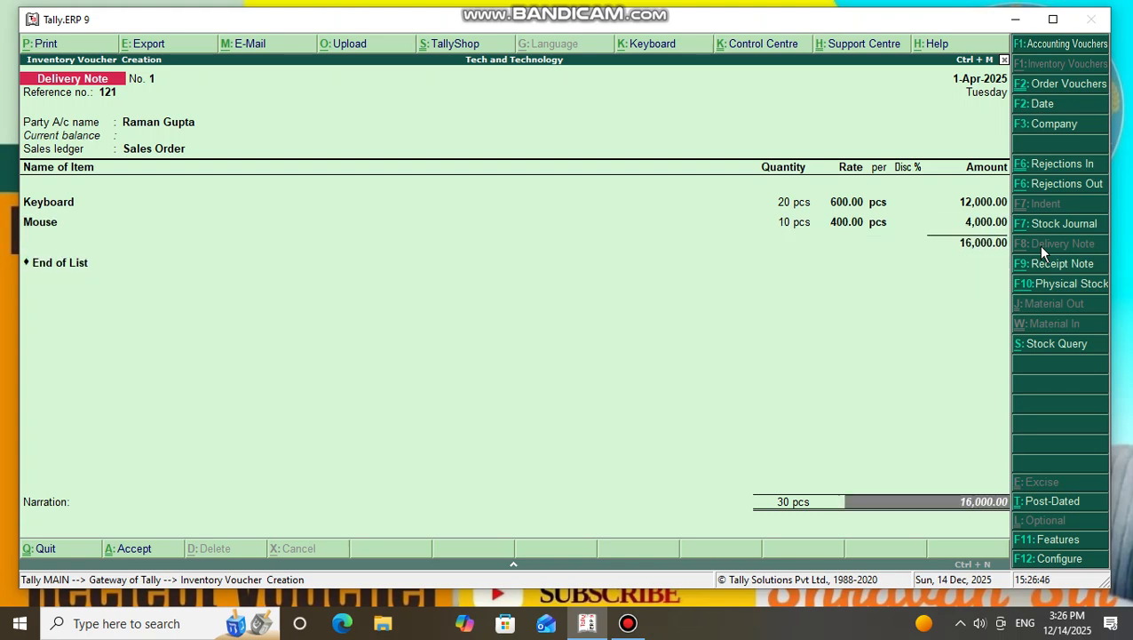
key("Return")
key("Return")
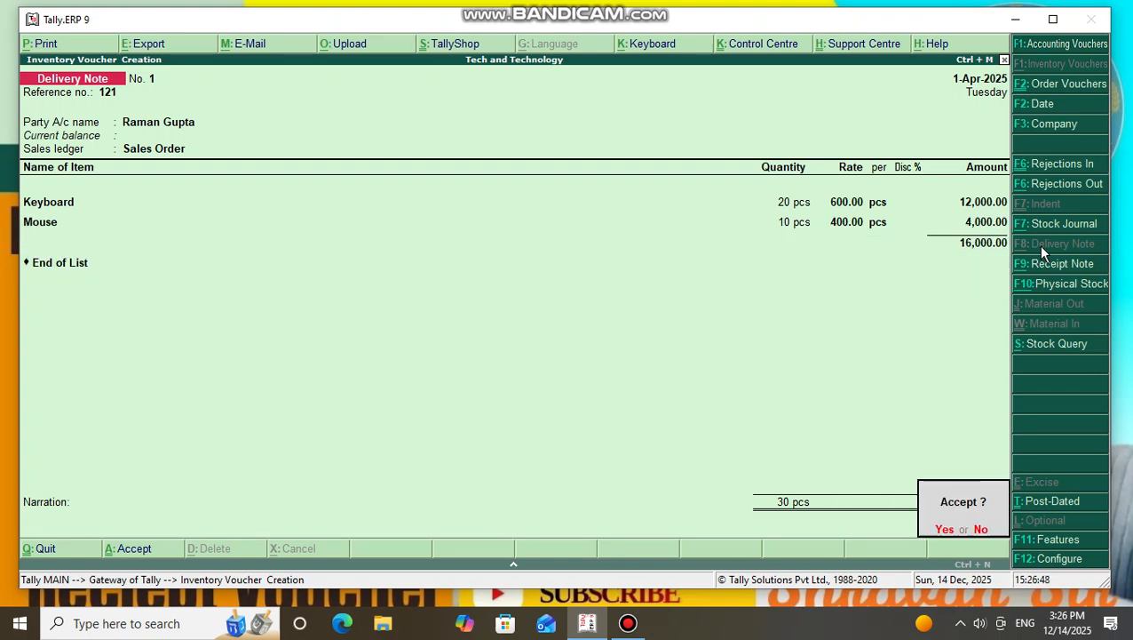
key("Return")
key("Escape")
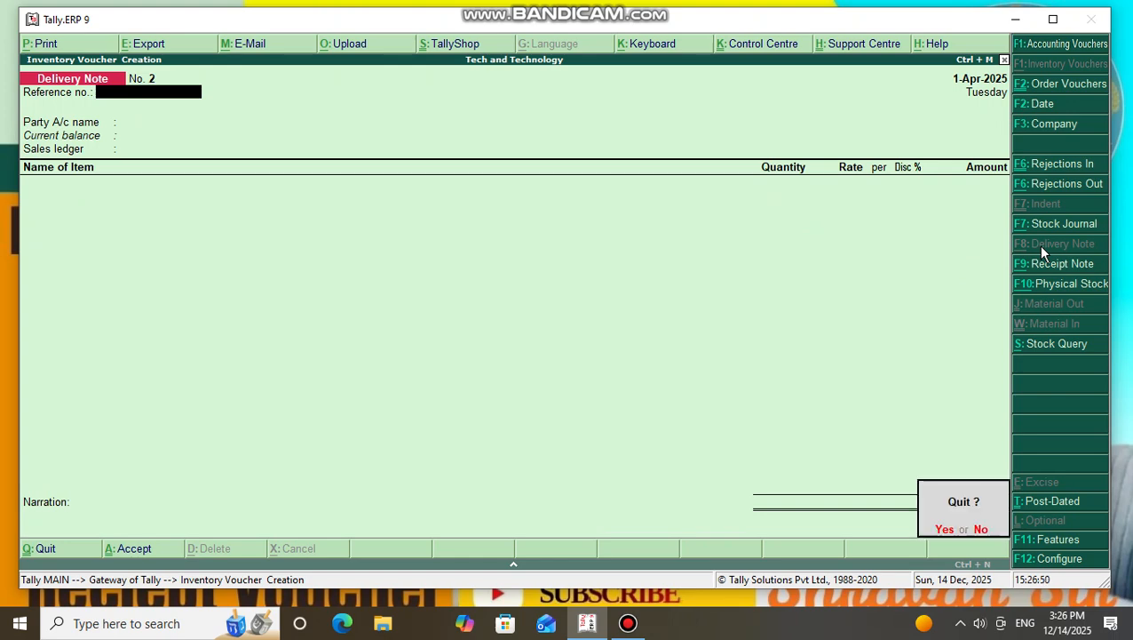
key("Return")
Open the Statements of Inventory reports from the Display reports
key("Down")
key("Down")
key("Down")
key("Down")
key("Down")
key("Down")
key("Down")
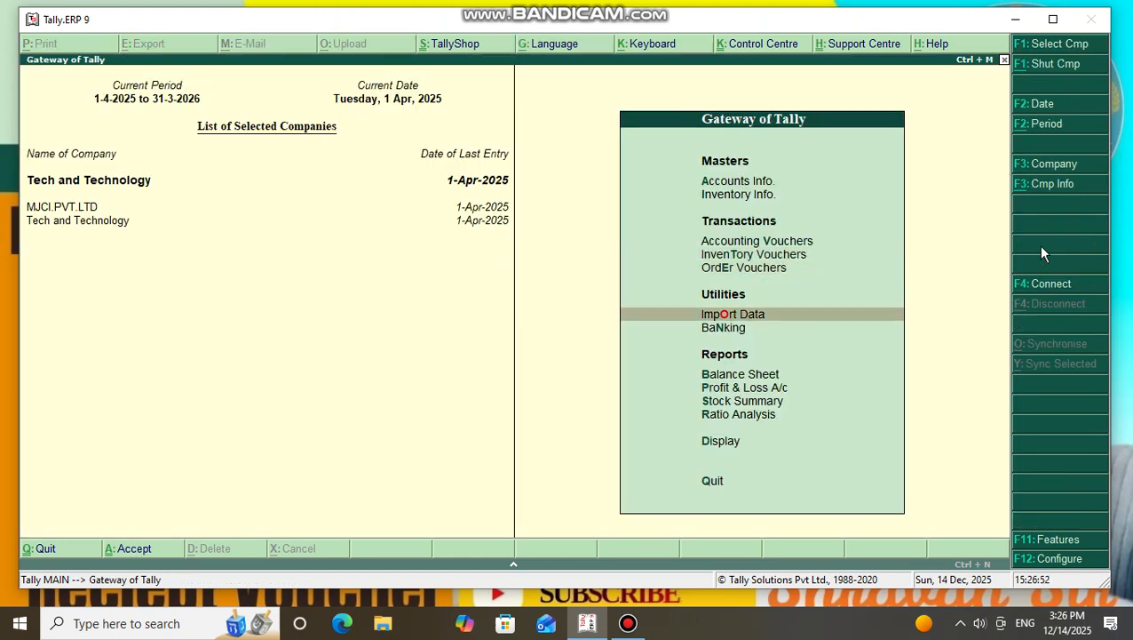
key("Down")
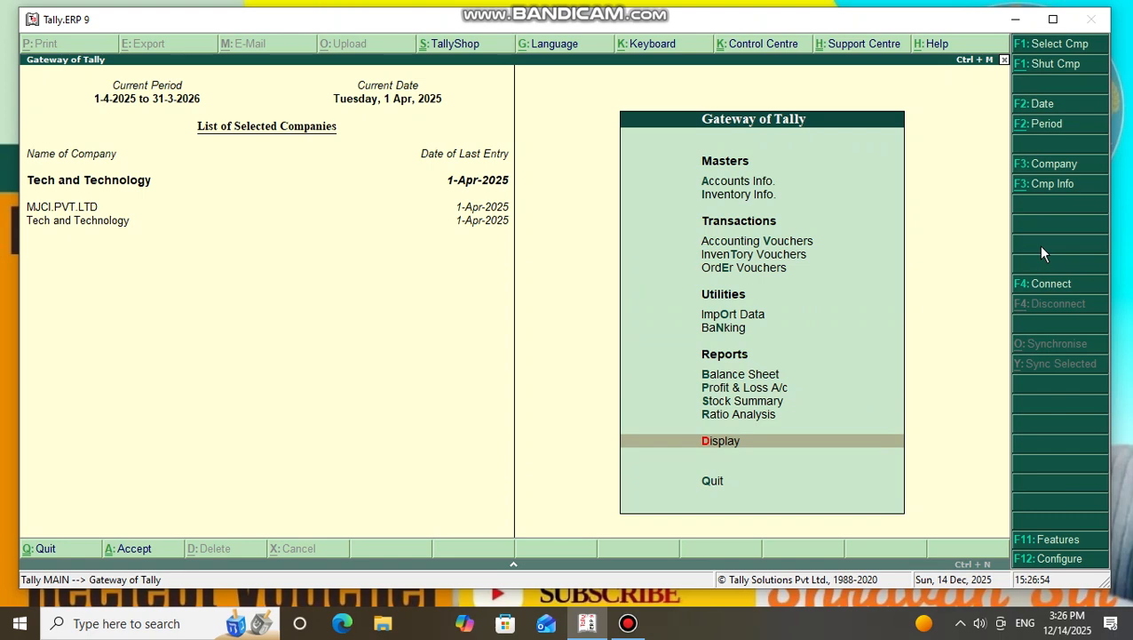
key("Return")
key("Down")
key("Down")
key("Down")
key("Down")
key("Down")
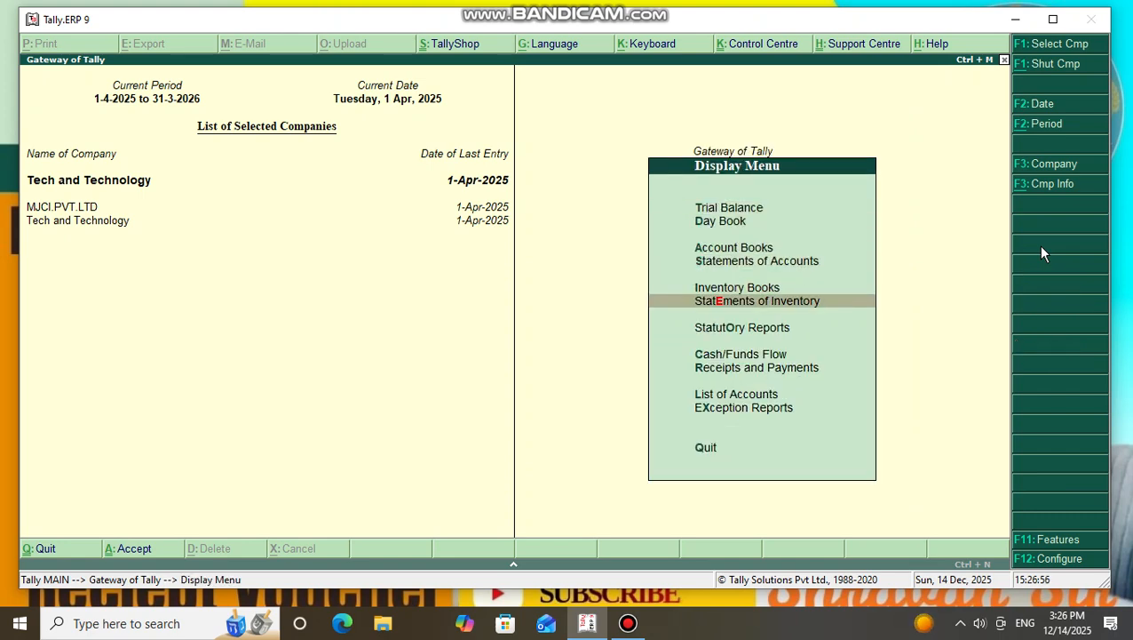
key("Return")
Check the Sales Order Outstandings report for all orders and return to the Gateway of Tally
key("Down")
key("Down")
key("Down")
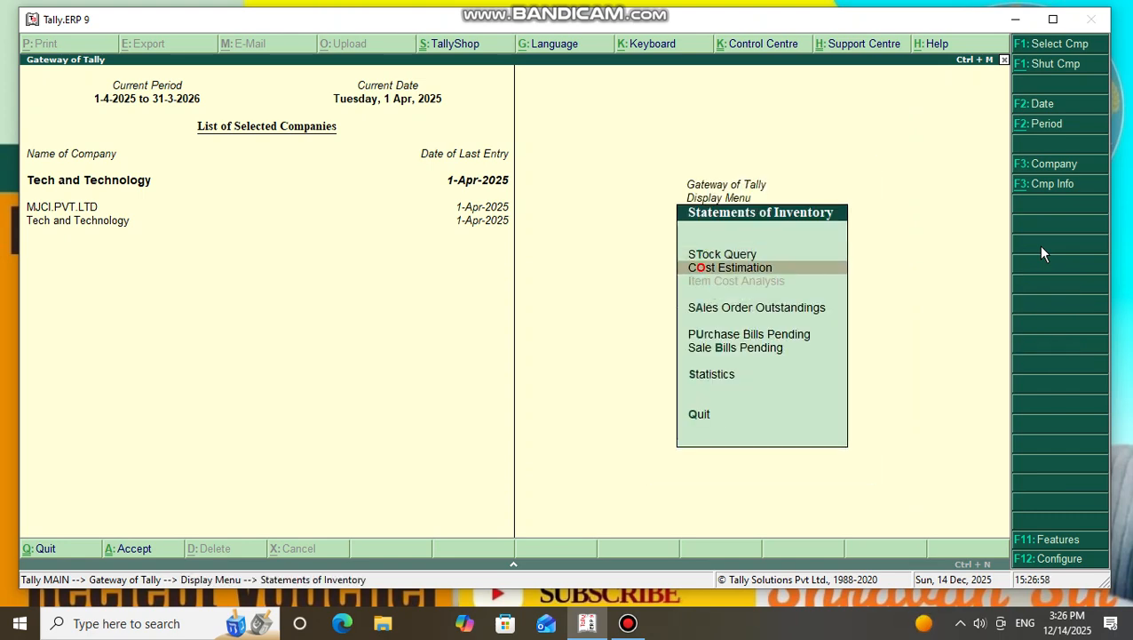
key("Up")
key("Return")
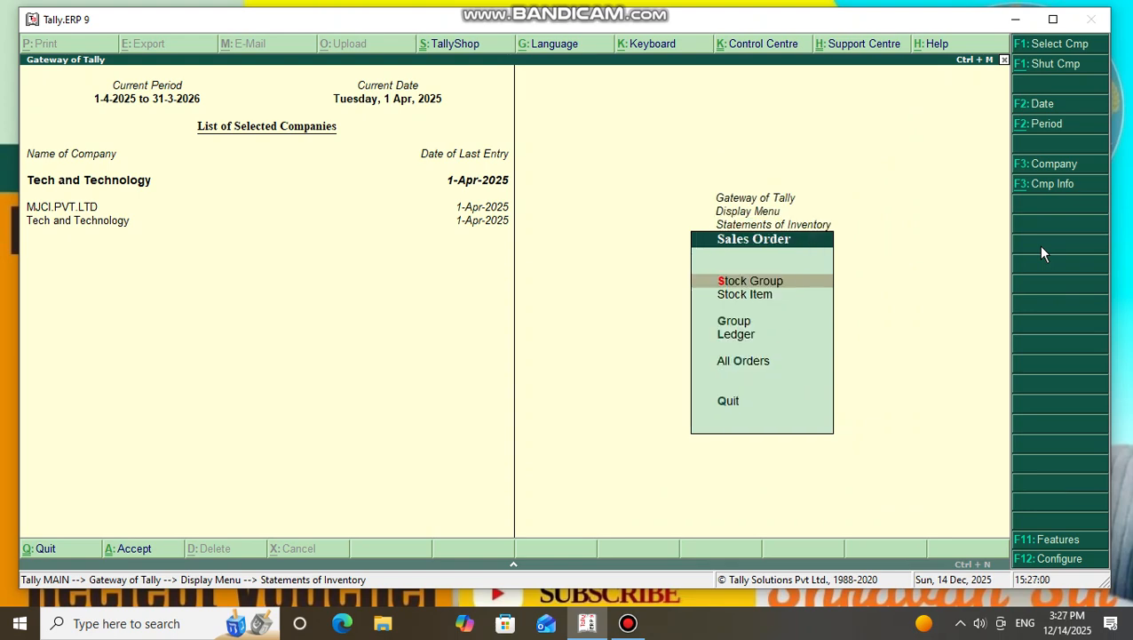
key("Down")
key("Down")
key("Down")
key("Down")
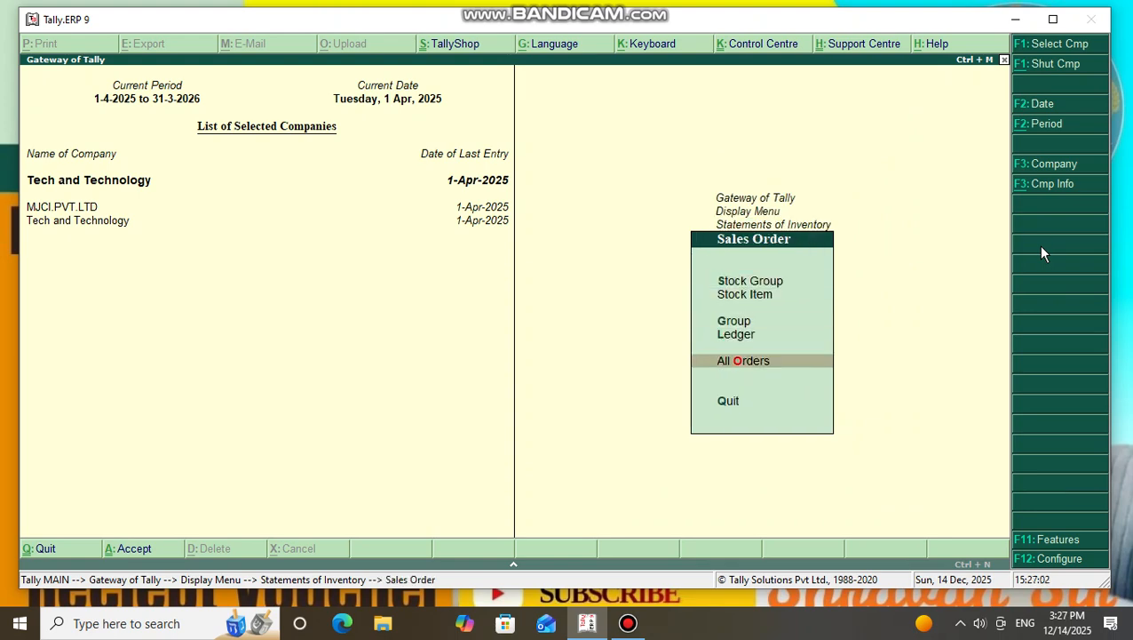
key("Return")
key("Escape")
key("Escape")
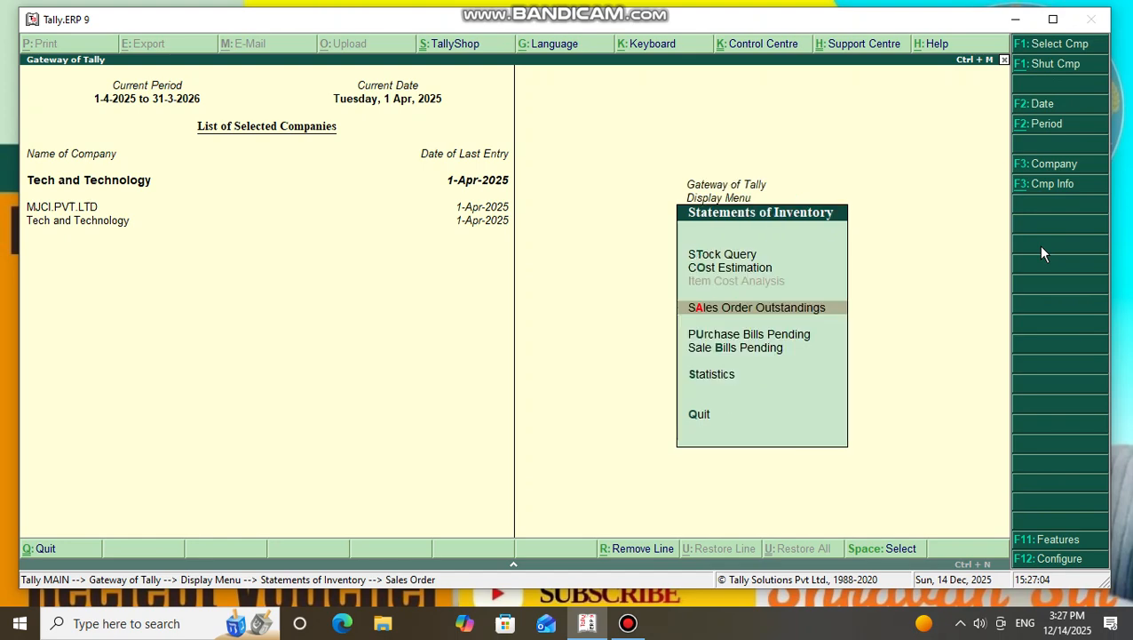
key("Escape")
key("Escape")
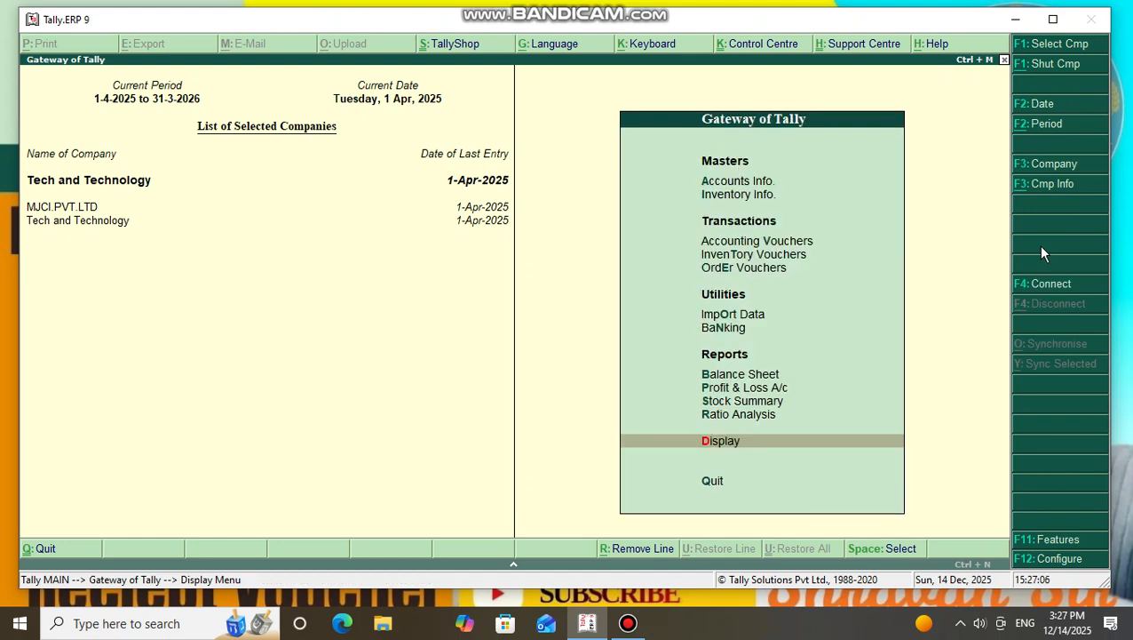
Start a Rejections In inventory voucher
key("Up")
key("Up")
key("Up")
key("Up")
key("Up")
key("Up")
key("Up")
key("Up")
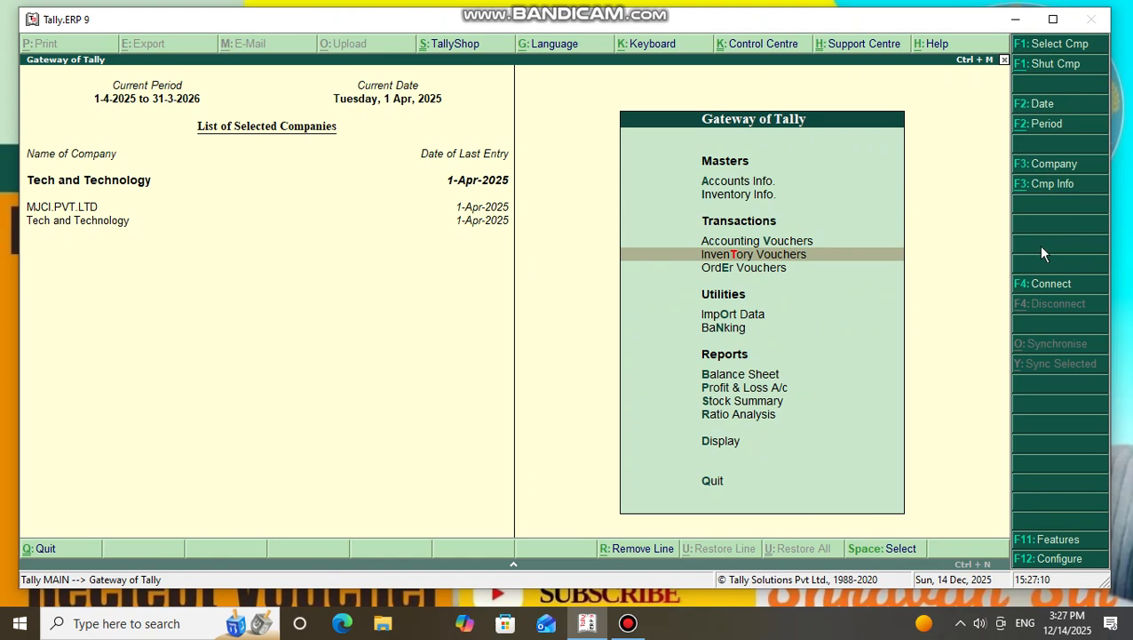
key("Return")
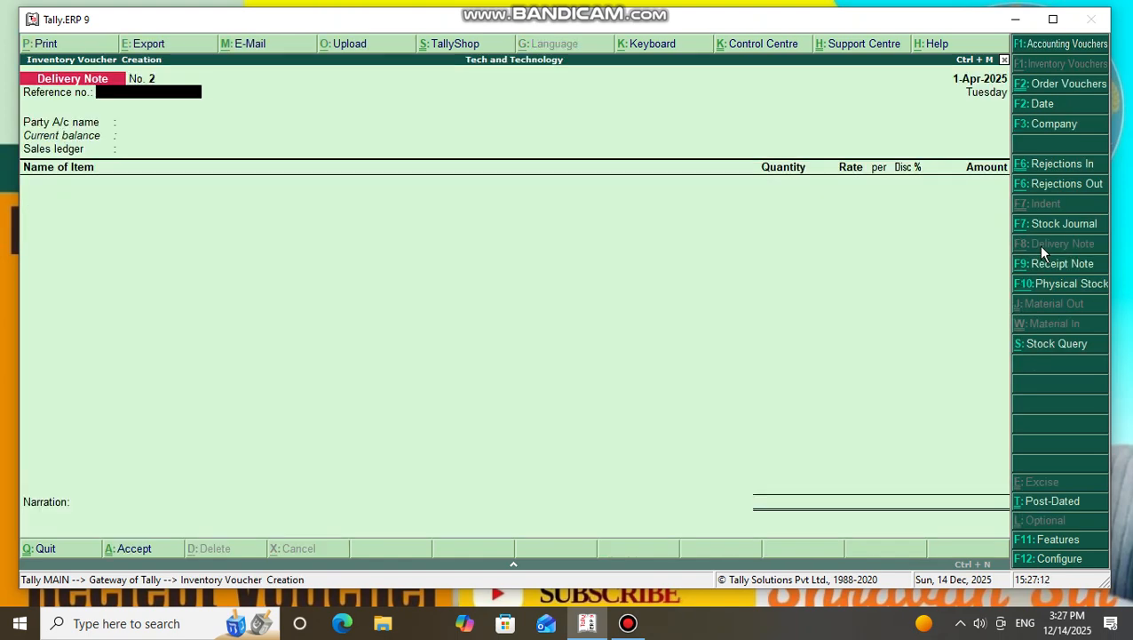
left_click(1052, 167)
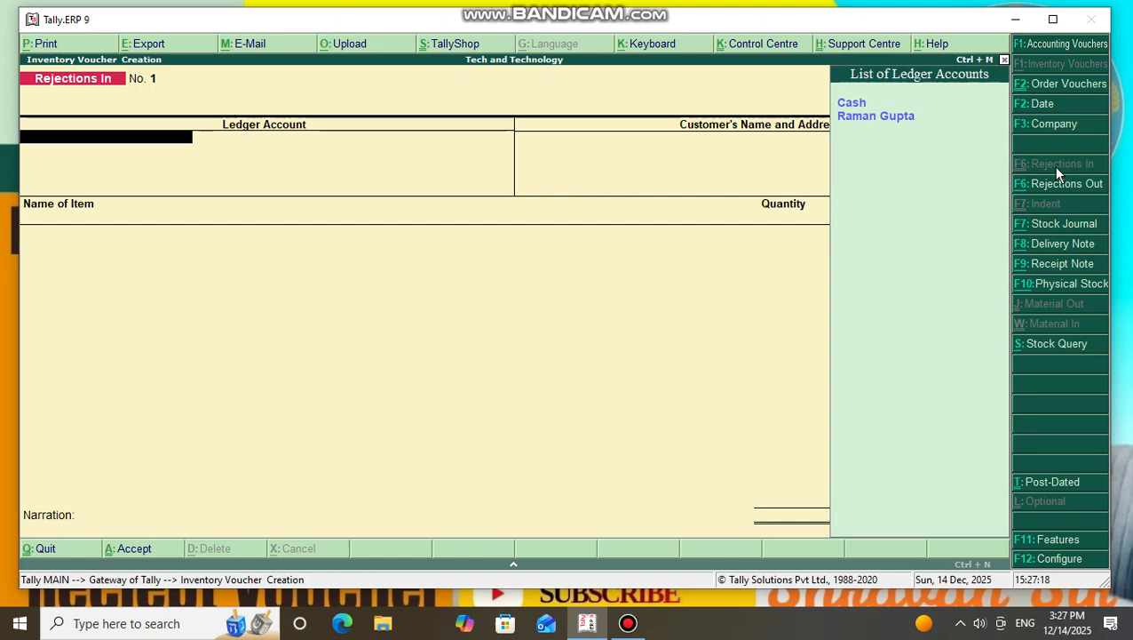
Set the customer's ledger as the rejection's ledger account and keep the default customer name and address
key("Down")
key("Return")
key("Return")
key("Return")
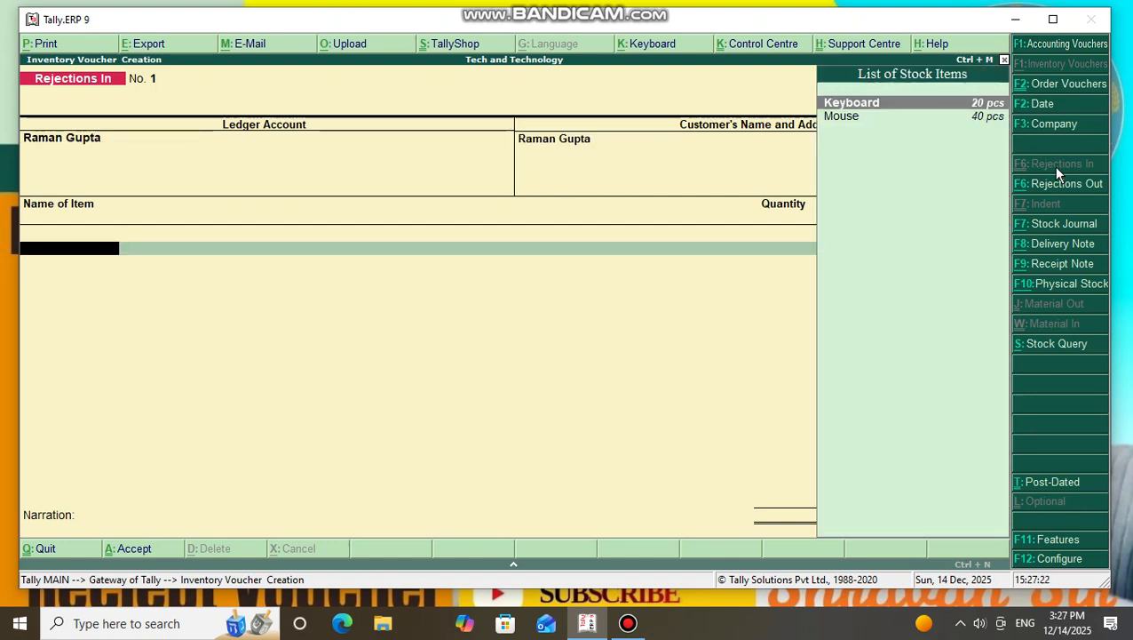
Add 5 pcs of Keyboard to the rejection against tracking number 1, keeping the default rate and no discount, and end its tracking list
key("Return")
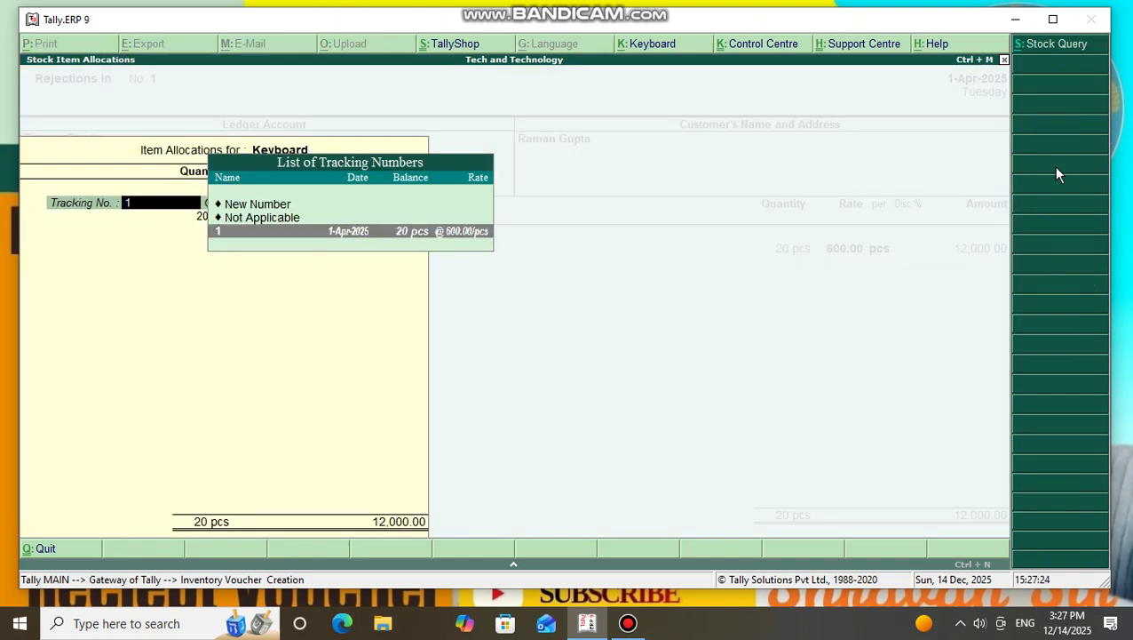
key("Return")
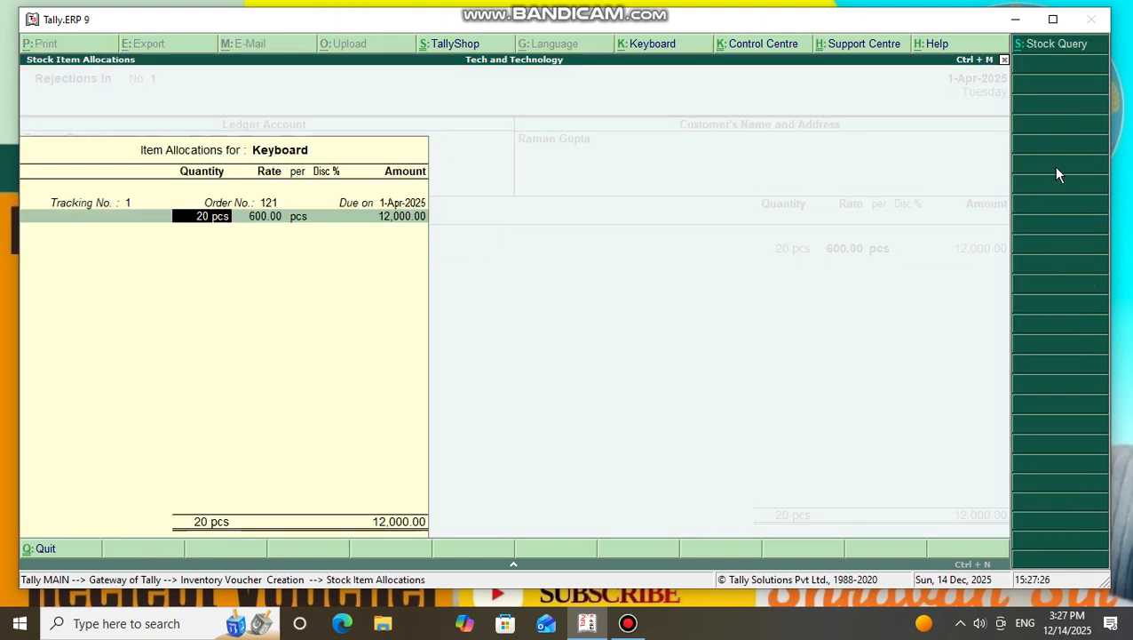
type("5")
key("Return")
key("Return")
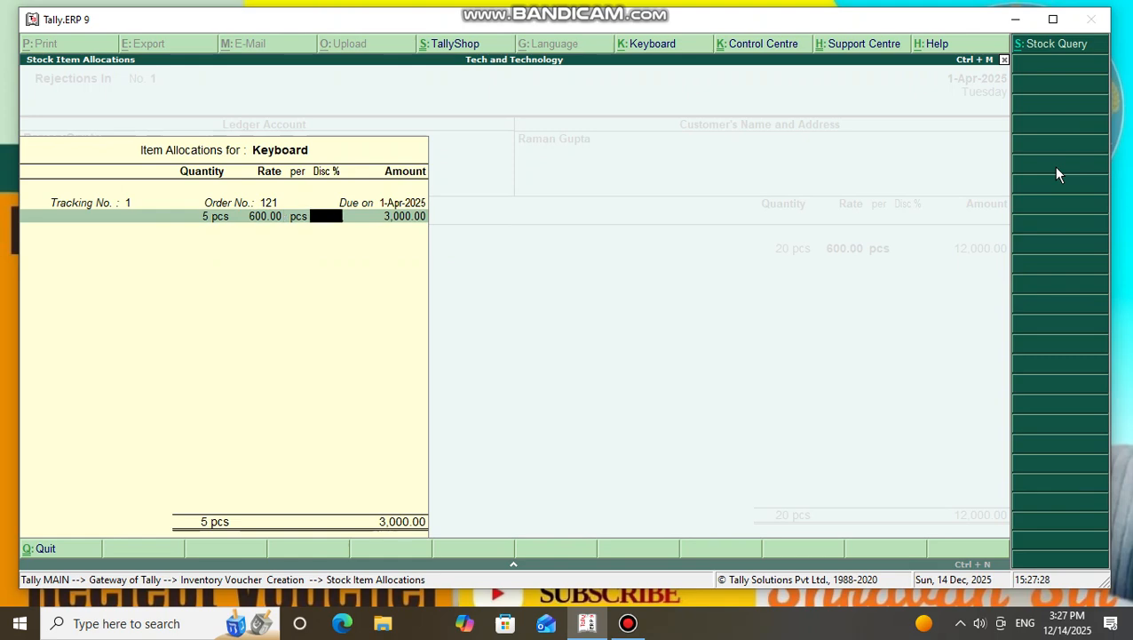
key("Return")
key("Return")
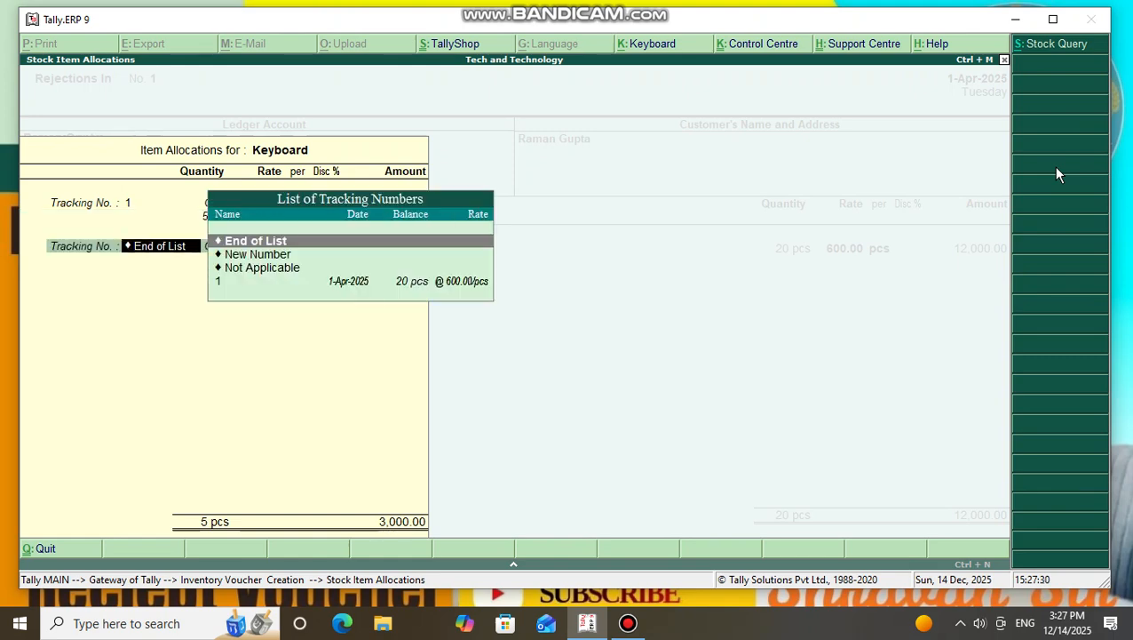
key("Return")
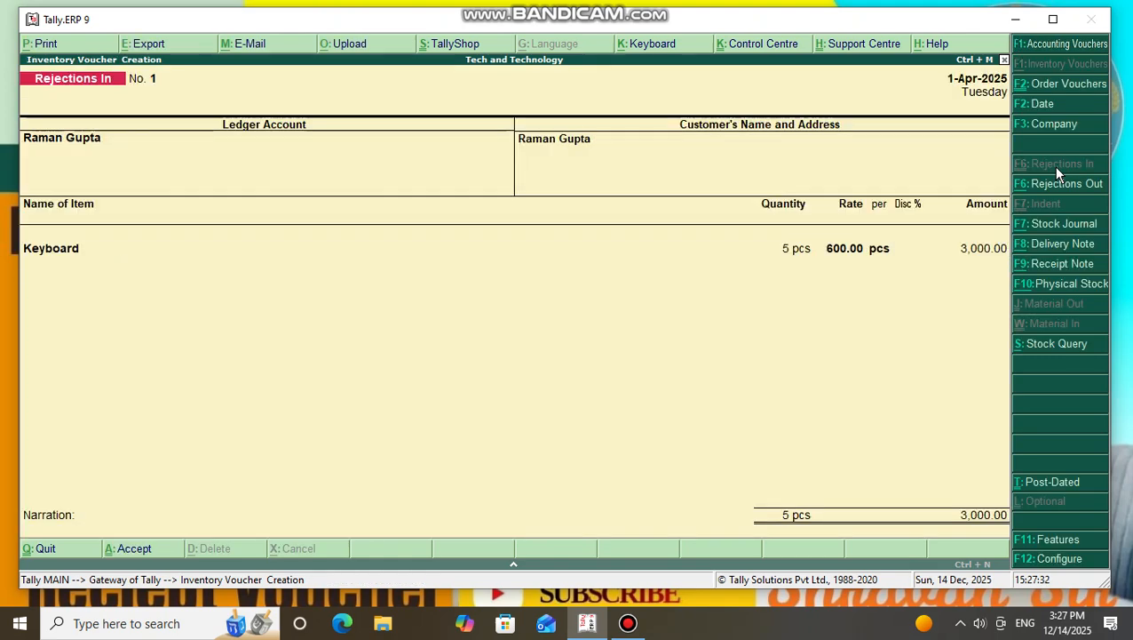
End the item list, save the Rejections In voucher without a narration and leave inventory voucher entry
key("Return")
key("Return")
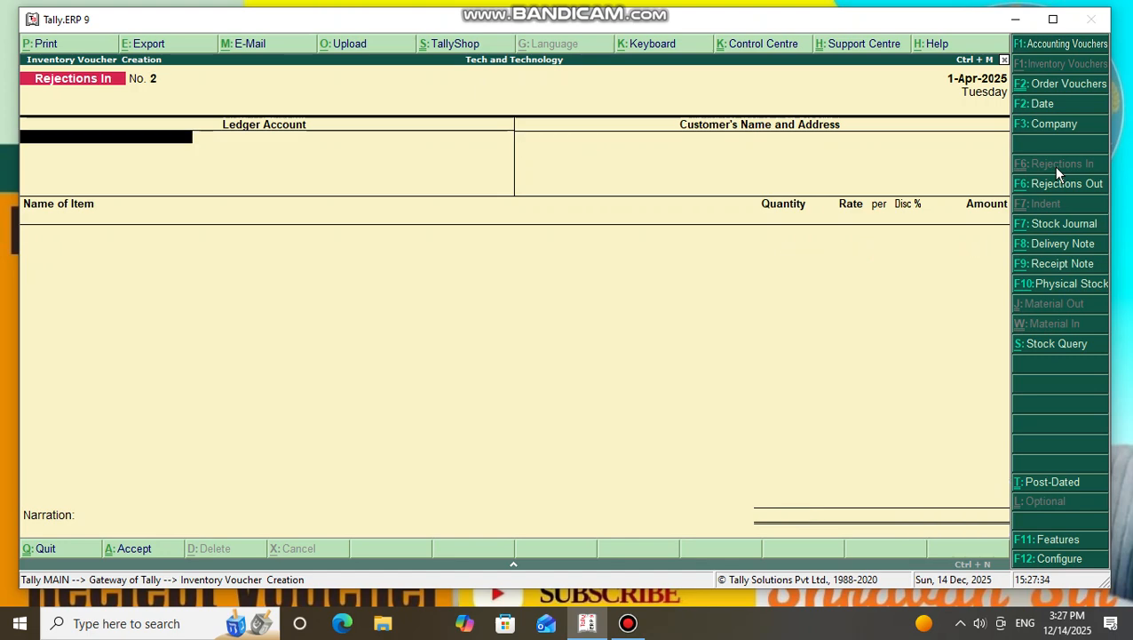
key("Escape")
key("Return")
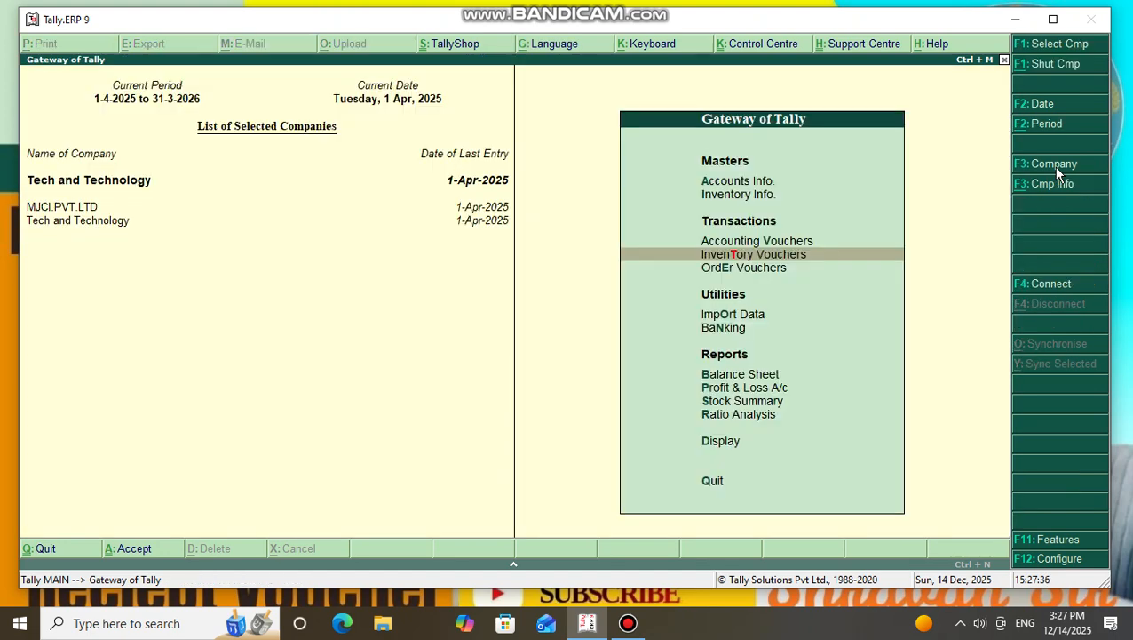
Go back to the Statements of Inventory reports under Display
key("Down")
key("Down")
key("Down")
key("Down")
key("Down")
key("Down")
key("Down")
key("Down")
key("Return")
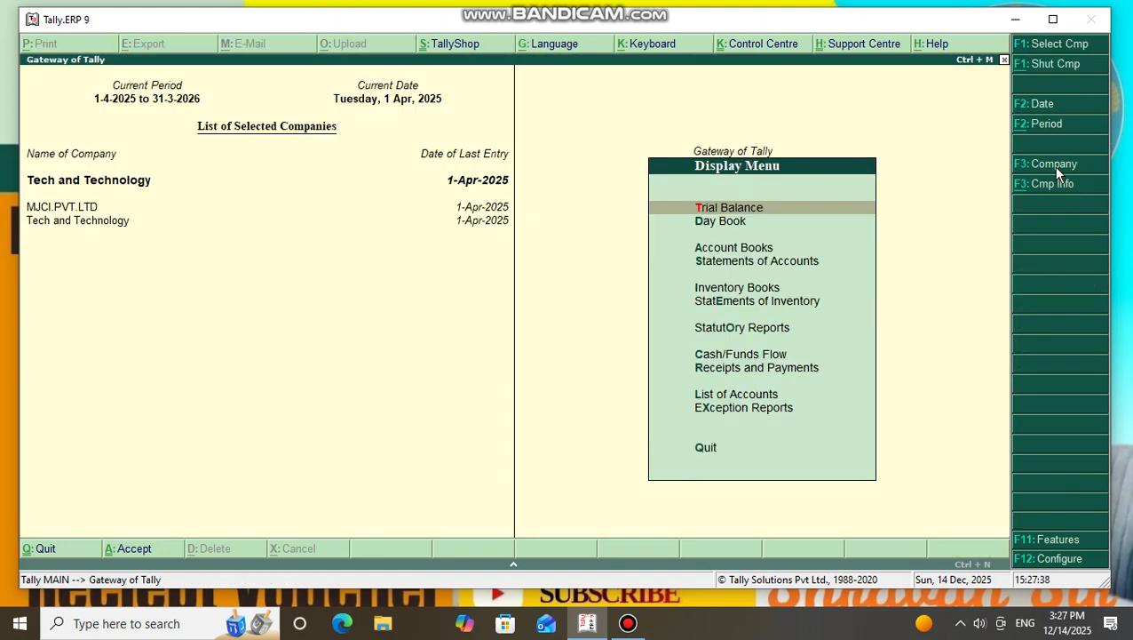
key("Down")
key("Down")
key("Down")
key("Down")
key("Down")
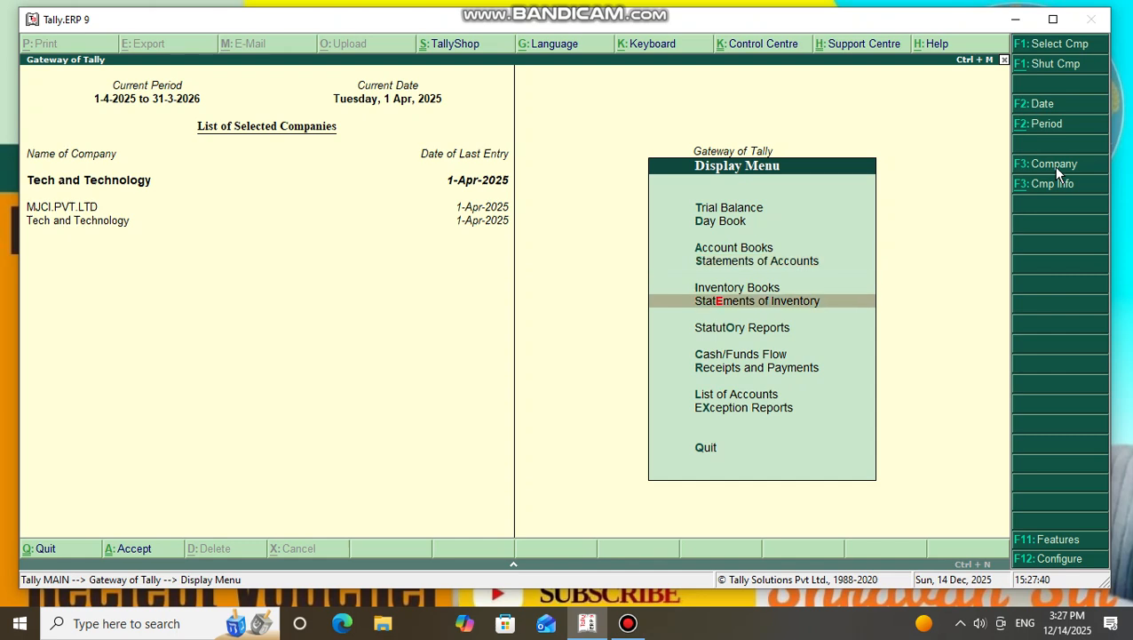
key("Return")
Examine the balance quantities of all outstanding sales orders and return to the Gateway of Tally
key("Down")
key("Down")
key("Down")
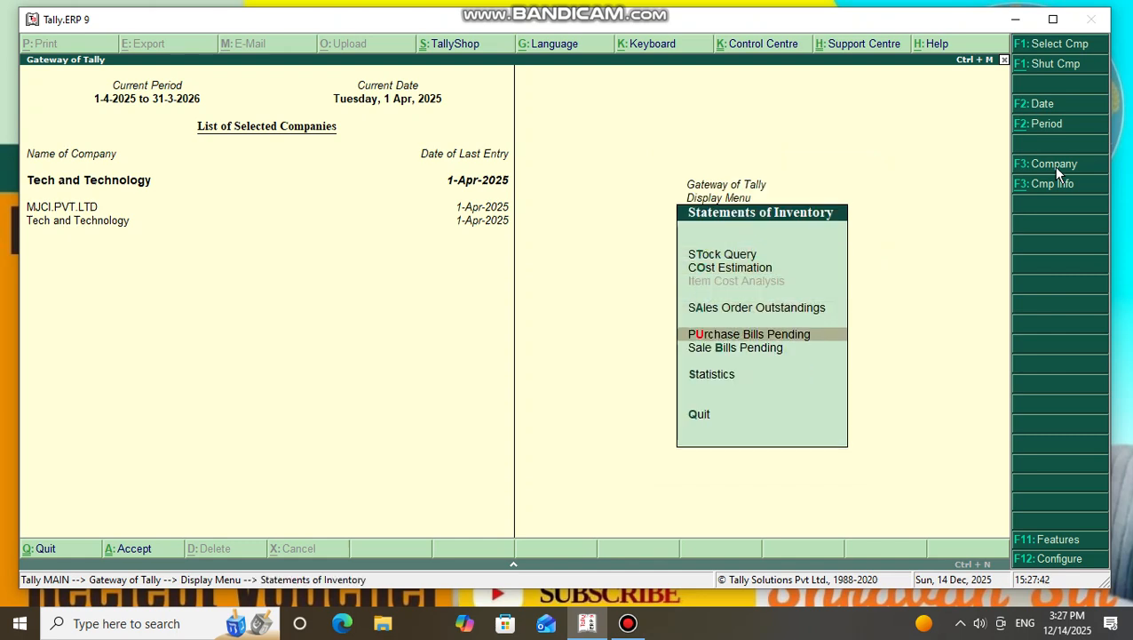
key("Up")
key("Return")
key("Down")
key("Down")
key("Down")
key("Down")
key("Down")
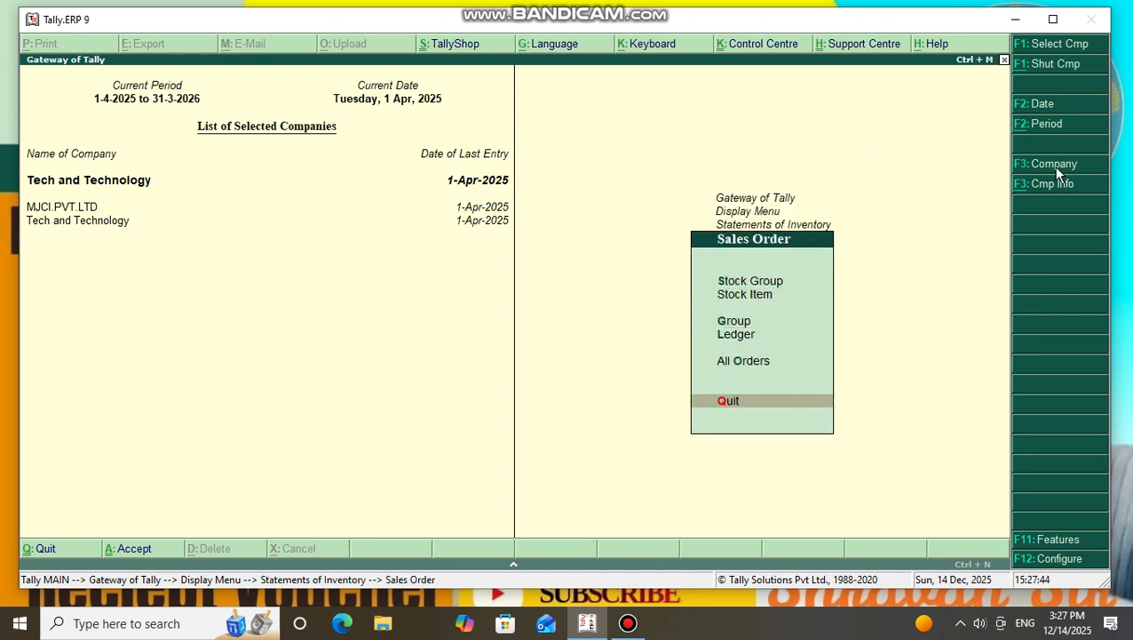
key("Up")
key("Return")
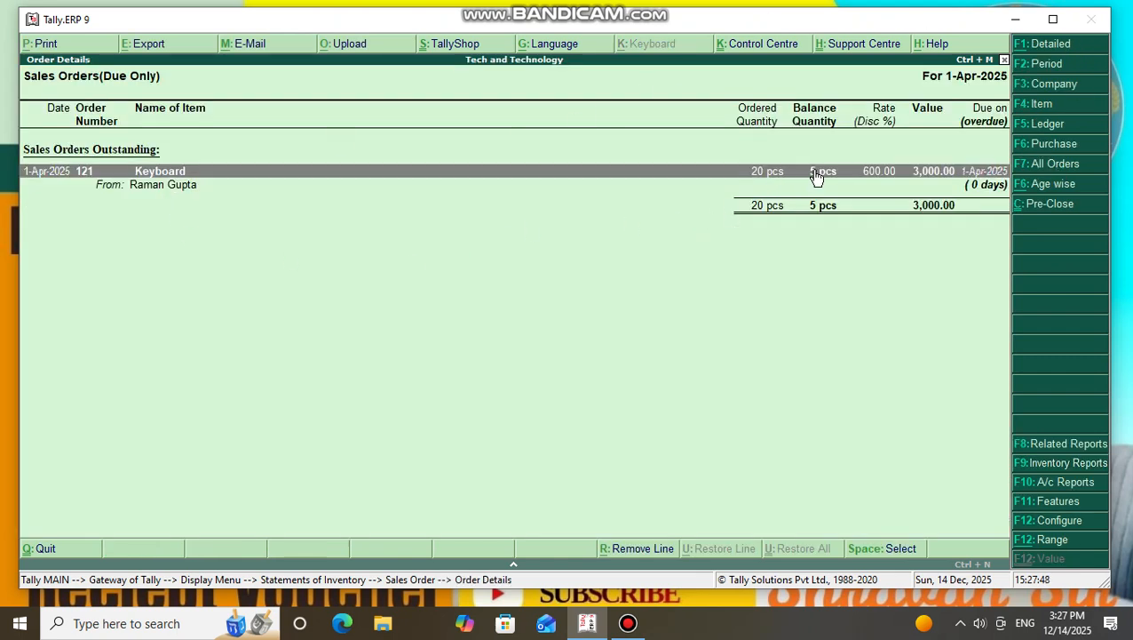
key("Escape")
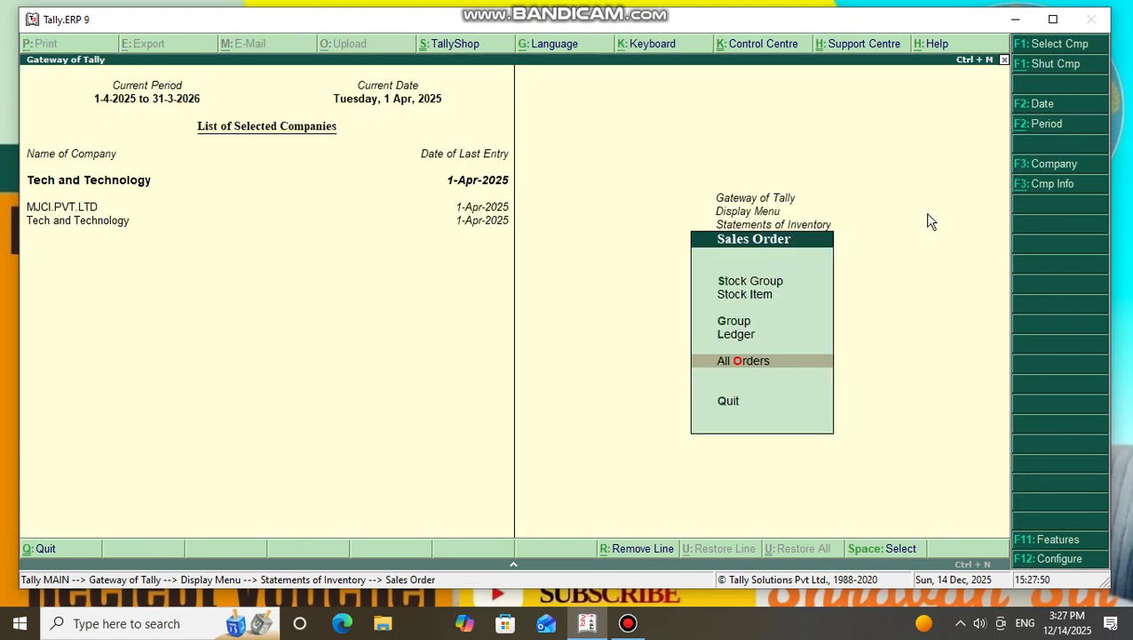
key("Escape")
key("Escape")
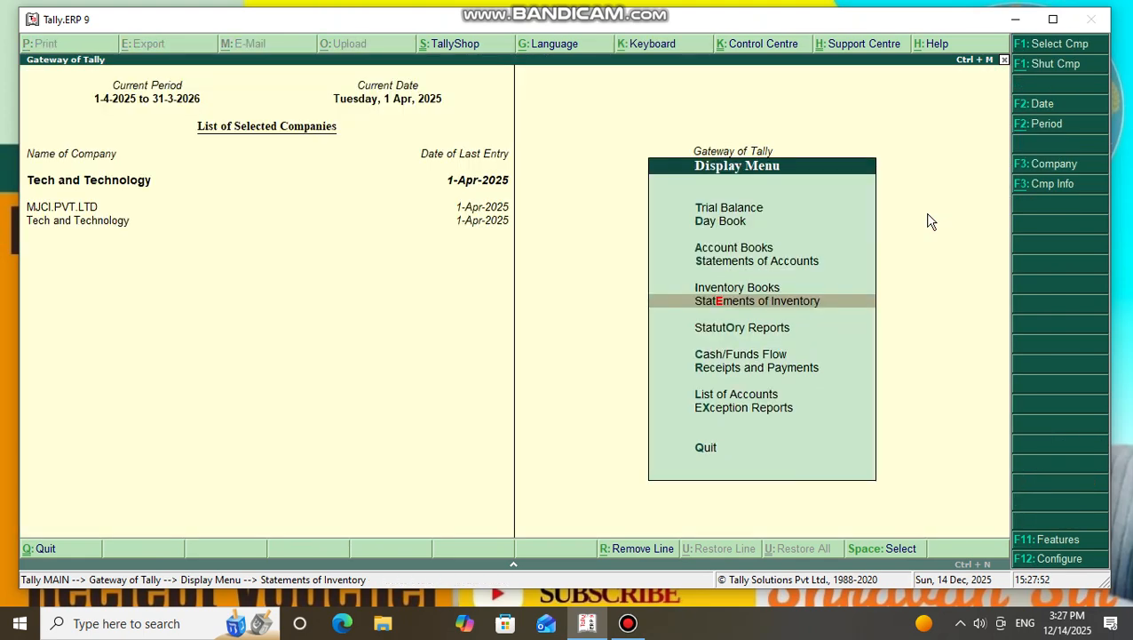
key("Escape")
Start a Sales accounting voucher and enter the sales order's number as its reference
key("Up")
key("Up")
key("Up")
key("Up")
key("Up")
key("Up")
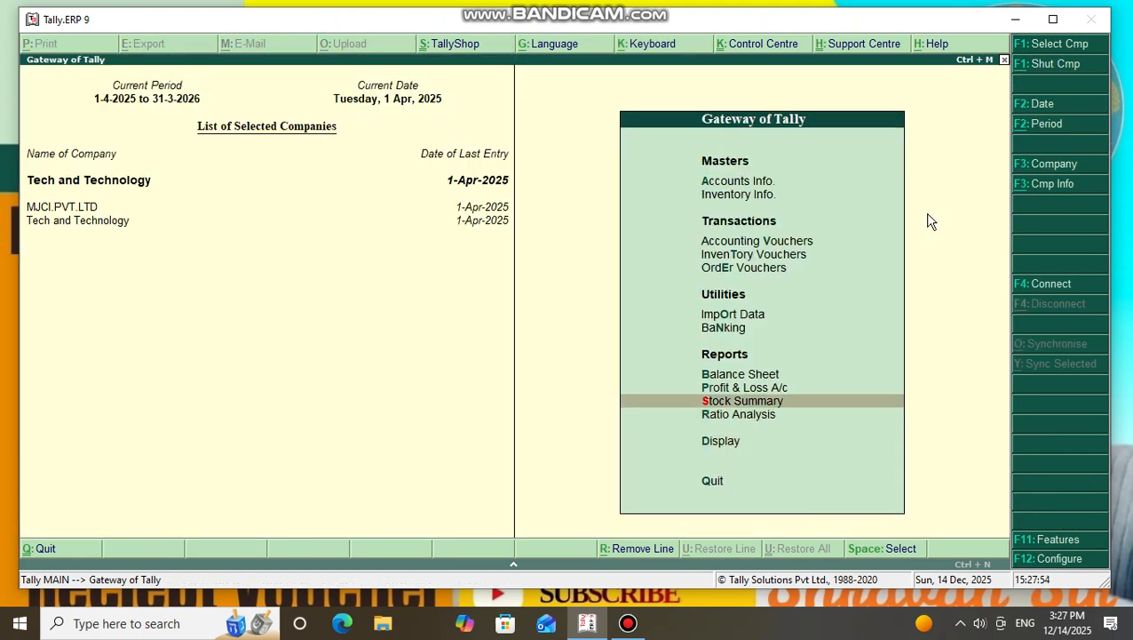
key("Up")
key("Up")
key("Return")
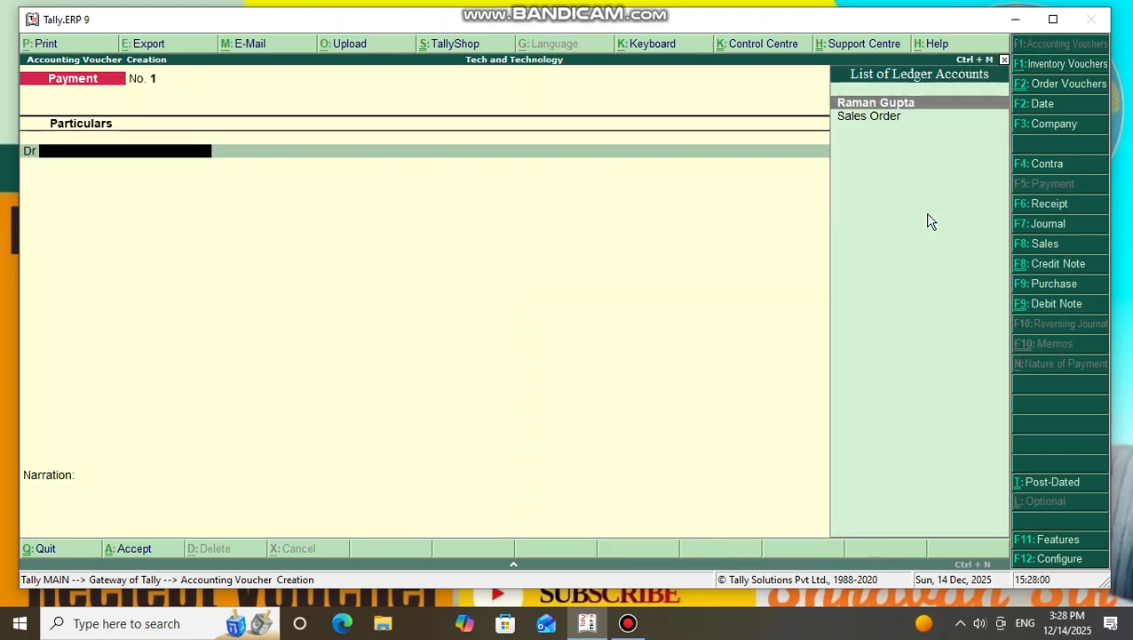
key("F8")
type("121")
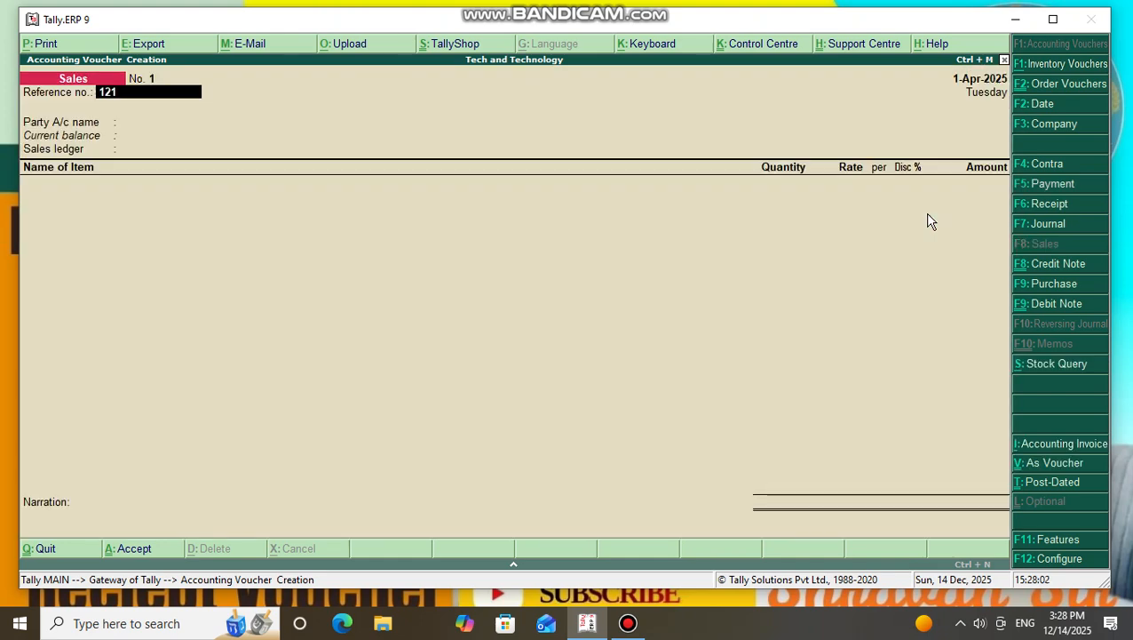
key("Return")
Set the customer as the sales voucher's party and link delivery note 1 dated 1-Apr-2025
key("Down")
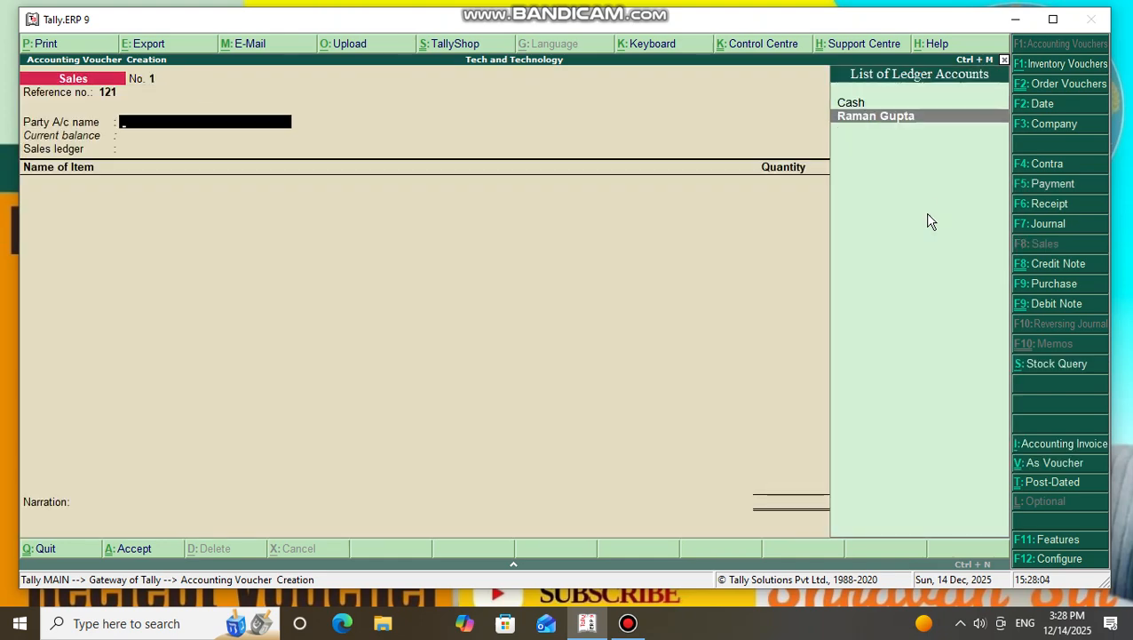
key("Return")
key("Down")
key("Down")
key("Down")
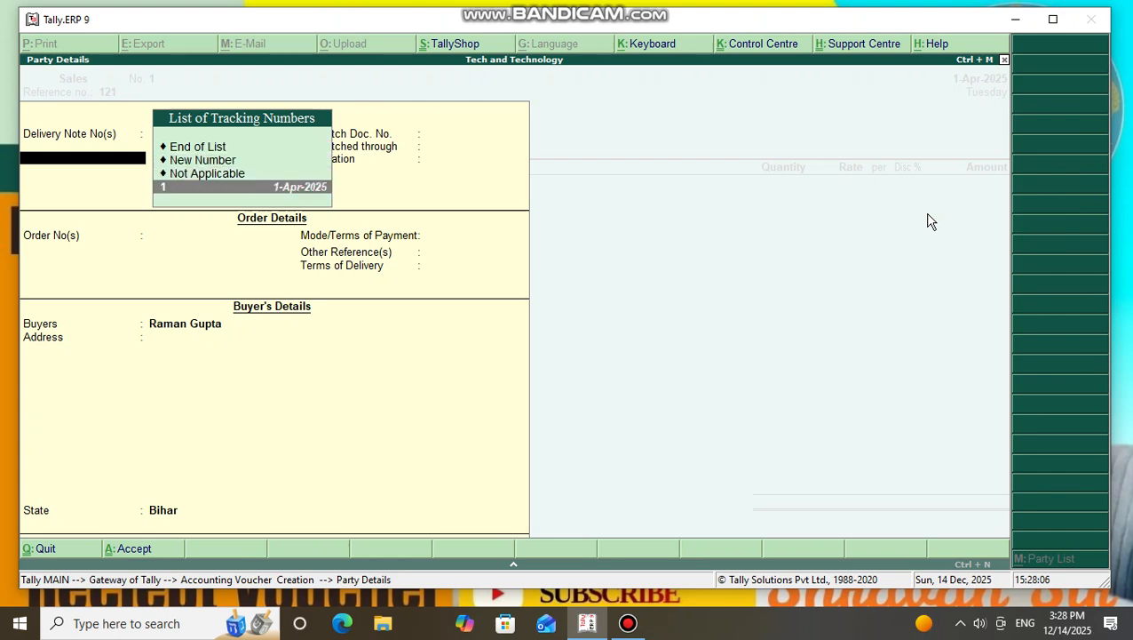
key("Return")
key("Return")
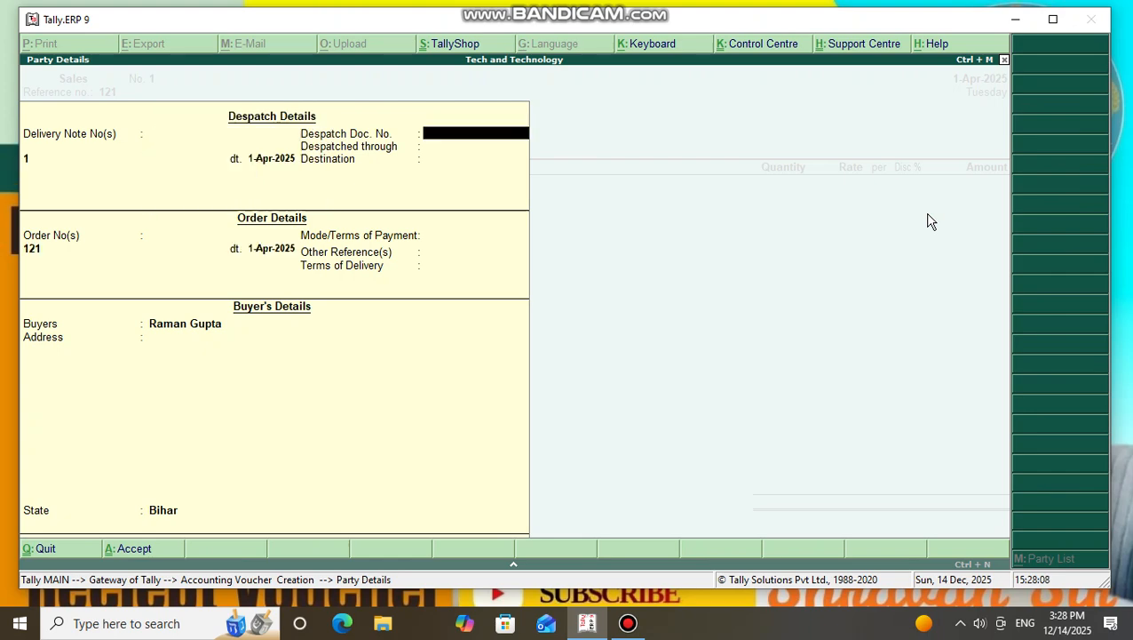
Accept the default despatch, order and buyer details of the sales voucher, keeping Bihar as the state
key("Return")
key("Return")
key("Return")
key("Return")
key("Return")
key("Return")
key("Return")
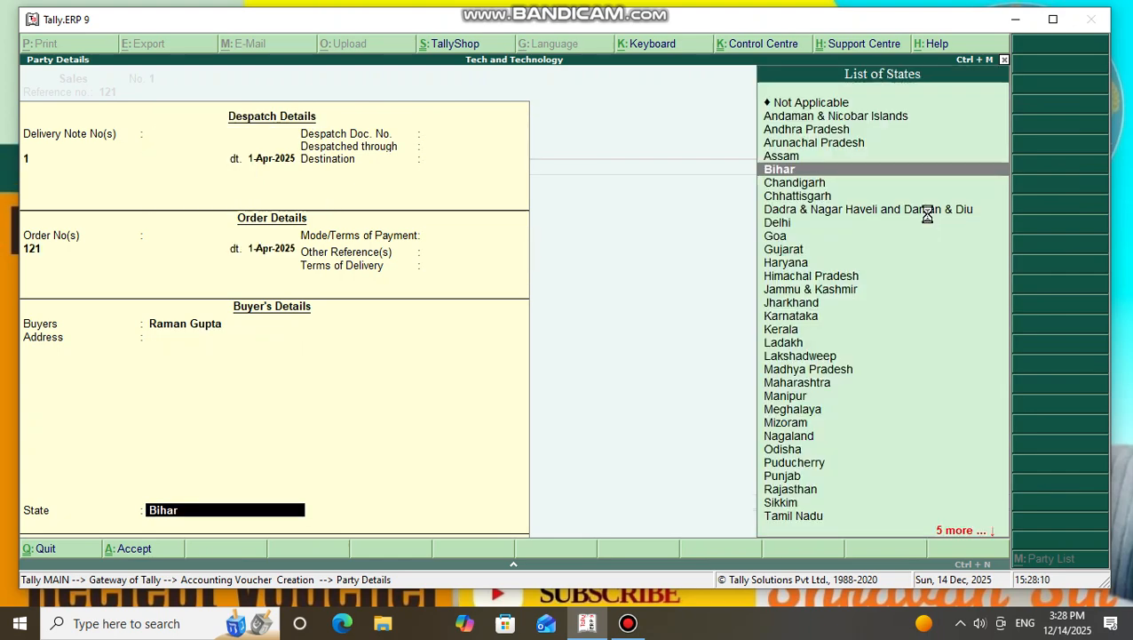
key("Return")
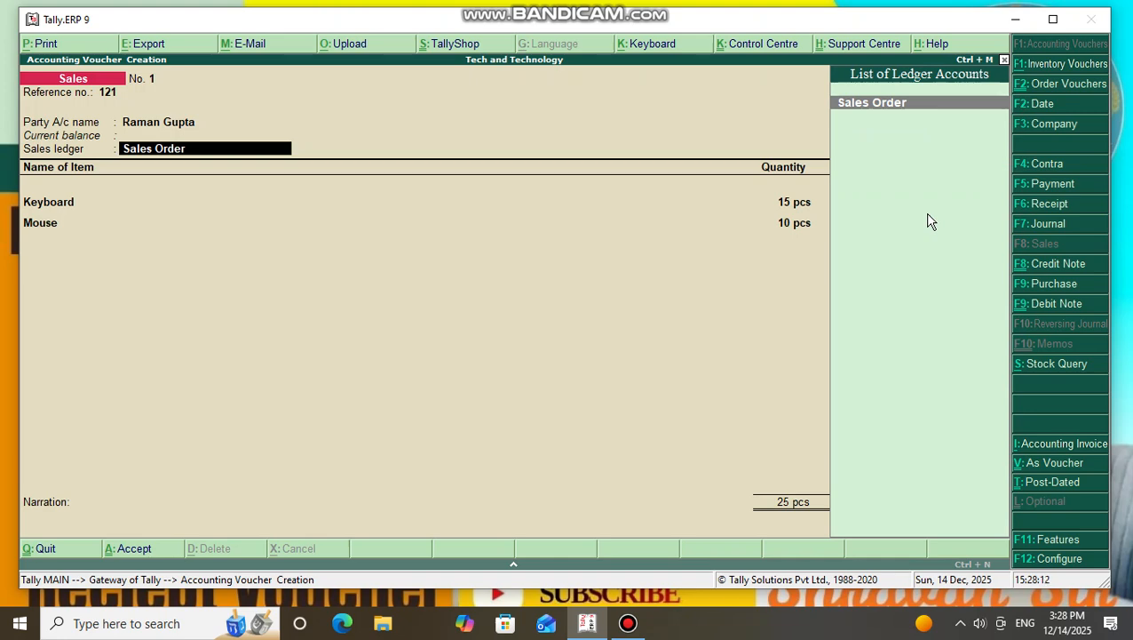
Create a sales ledger named Sales A/c under Sales Accounts for the voucher, keeping the default inventory and GST settings
key("alt+c")
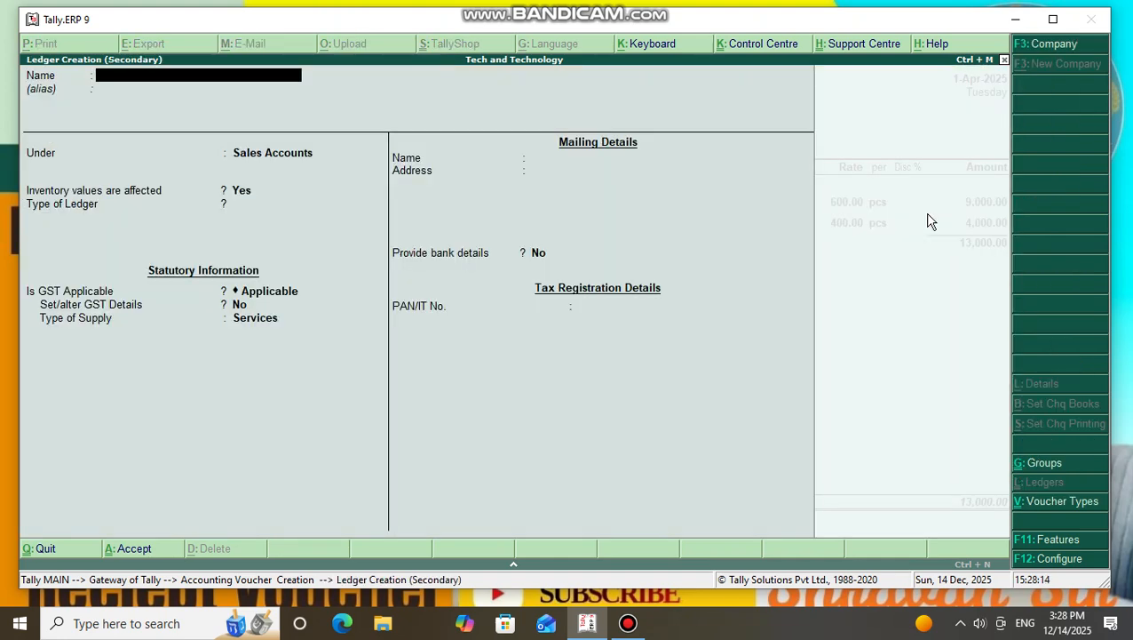
type("Sales a/c")
key("Return")
key("Return")
key("Return")
key("Return")
key("Return")
key("Return")
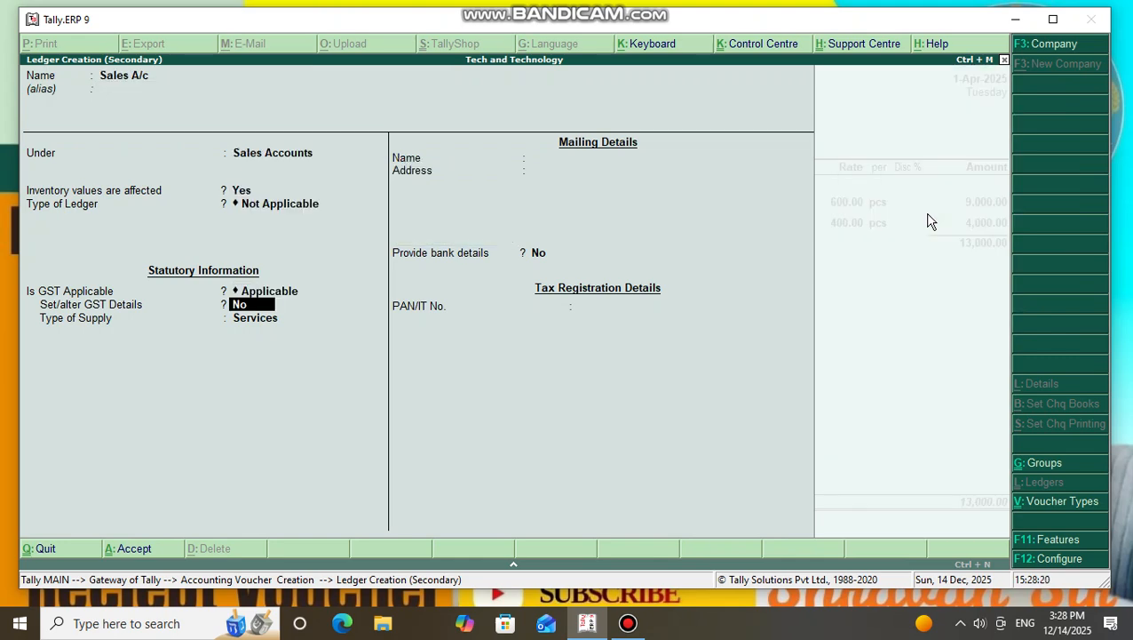
key("Return")
key("Return")
key("Return")
key("Return")
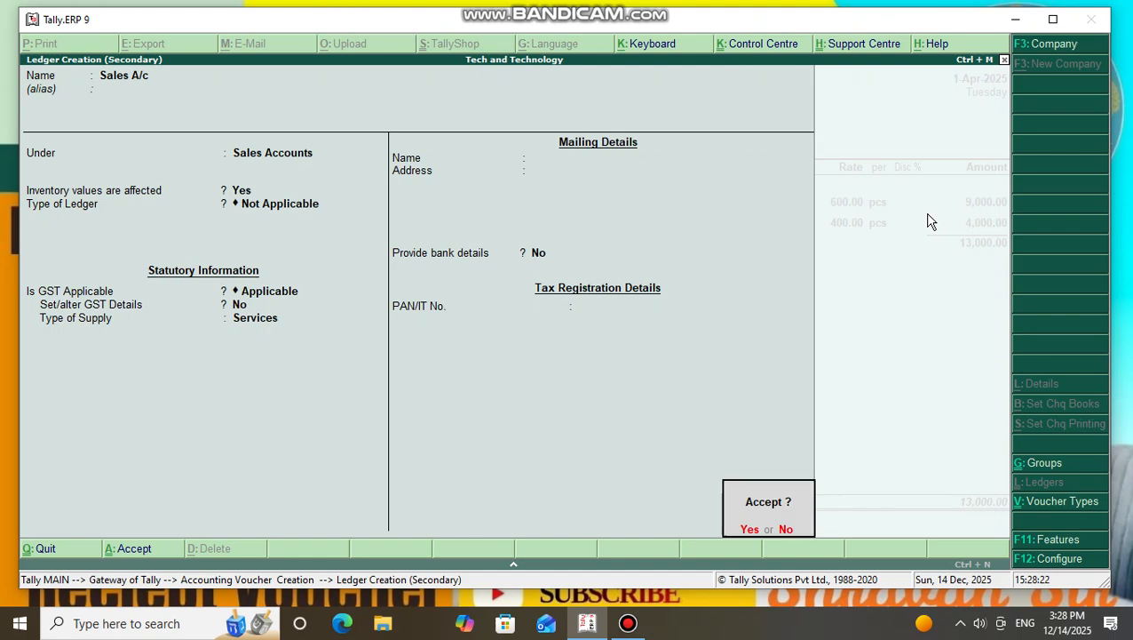
key("Return")
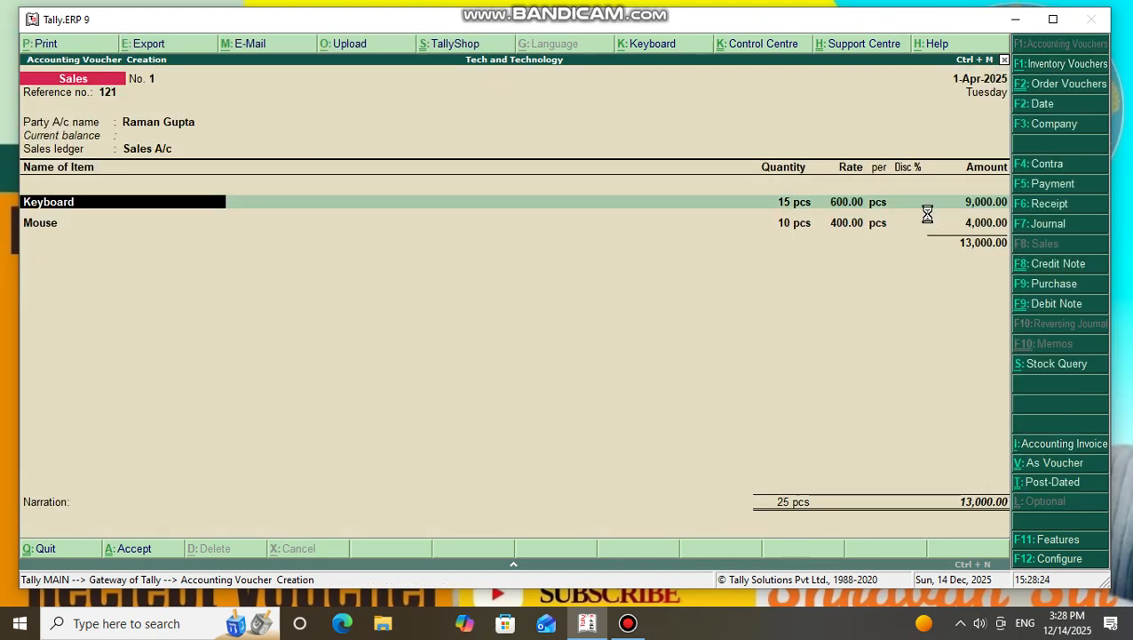
Accept the tracked allocations of 15 pcs Keyboard at 600.00 and 10 pcs Mouse at 400.00 in the sales voucher
key("Return")
key("Return")
key("Return")
key("Return")
key("Return")
key("Return")
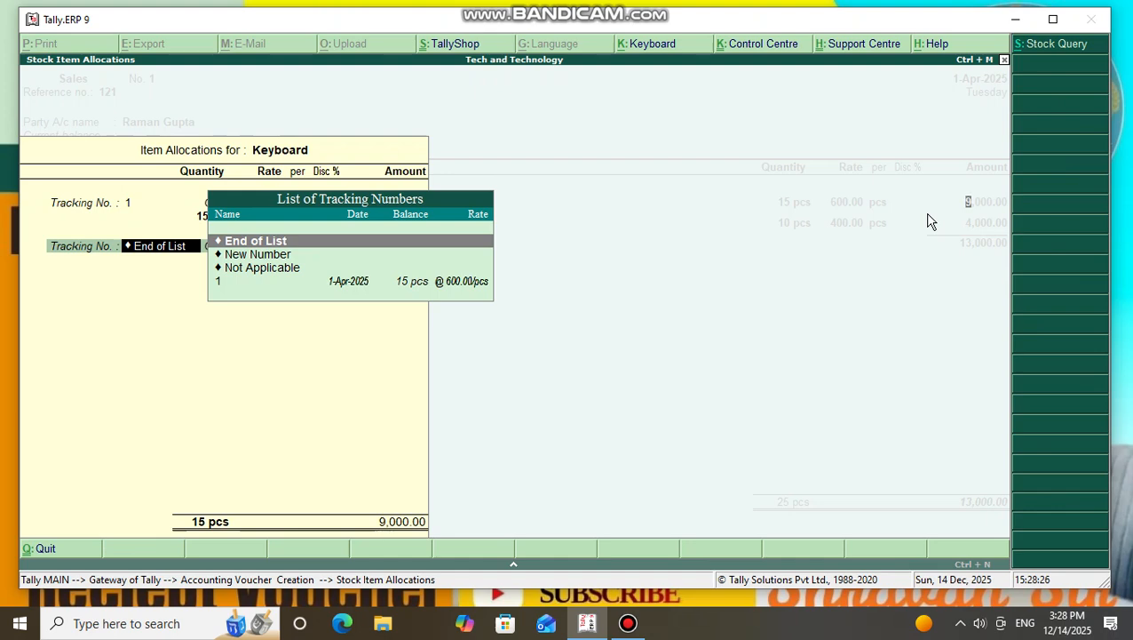
key("Return")
key("Return")
key("Return")
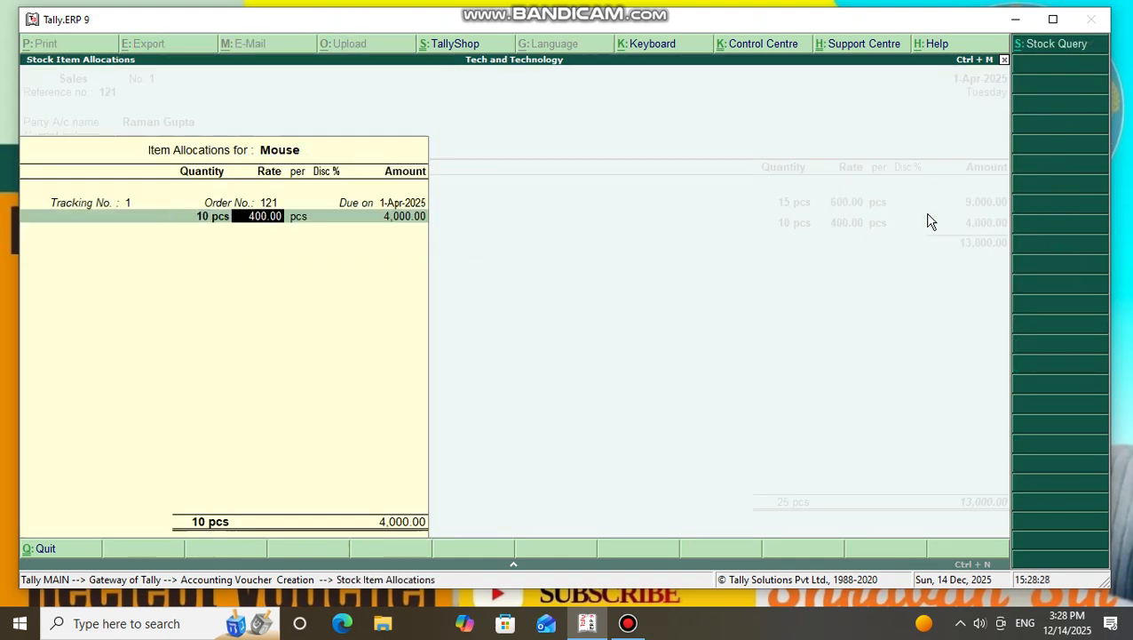
key("Return")
key("Return")
key("Return")
key("Return")
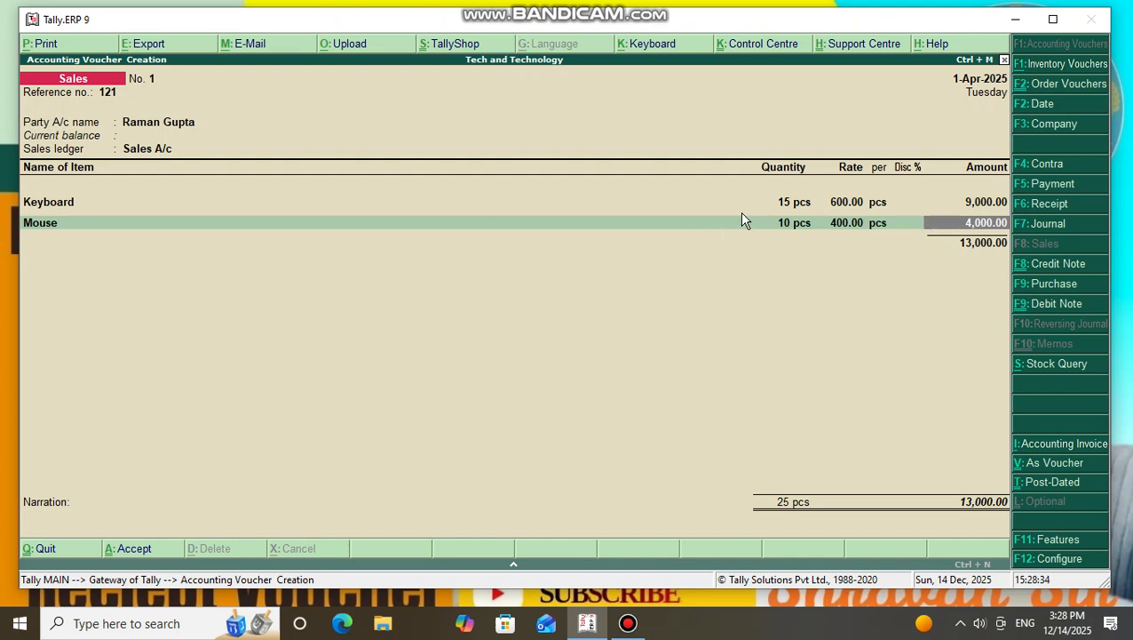
End the item list without narration, save the sales voucher and return to the Gateway of Tally
key("Return")
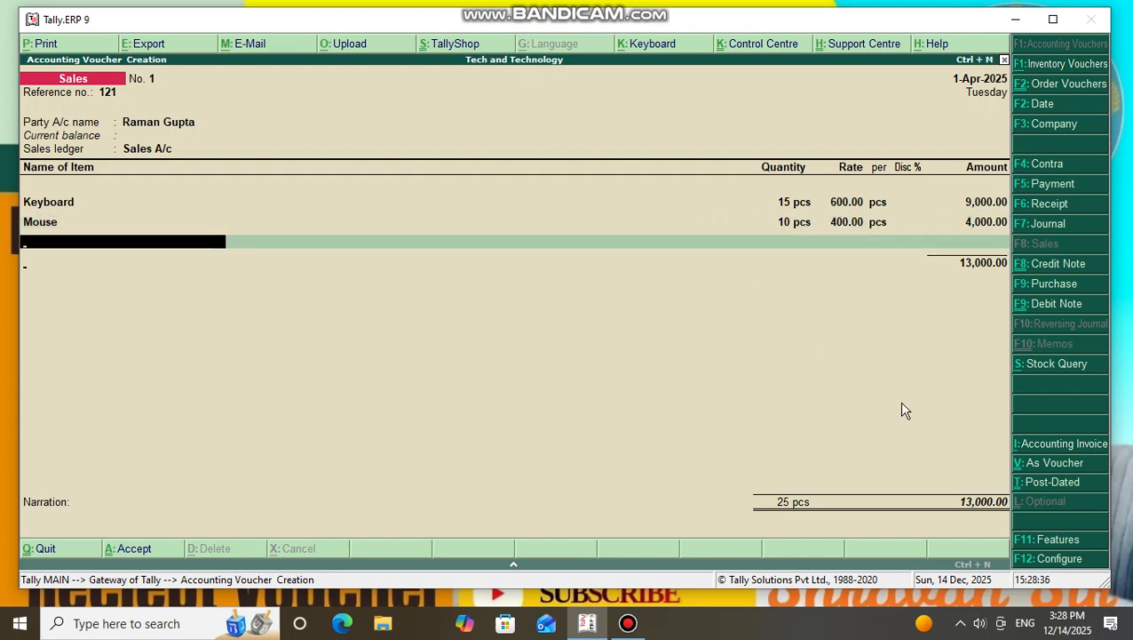
key("Return")
key("Return")
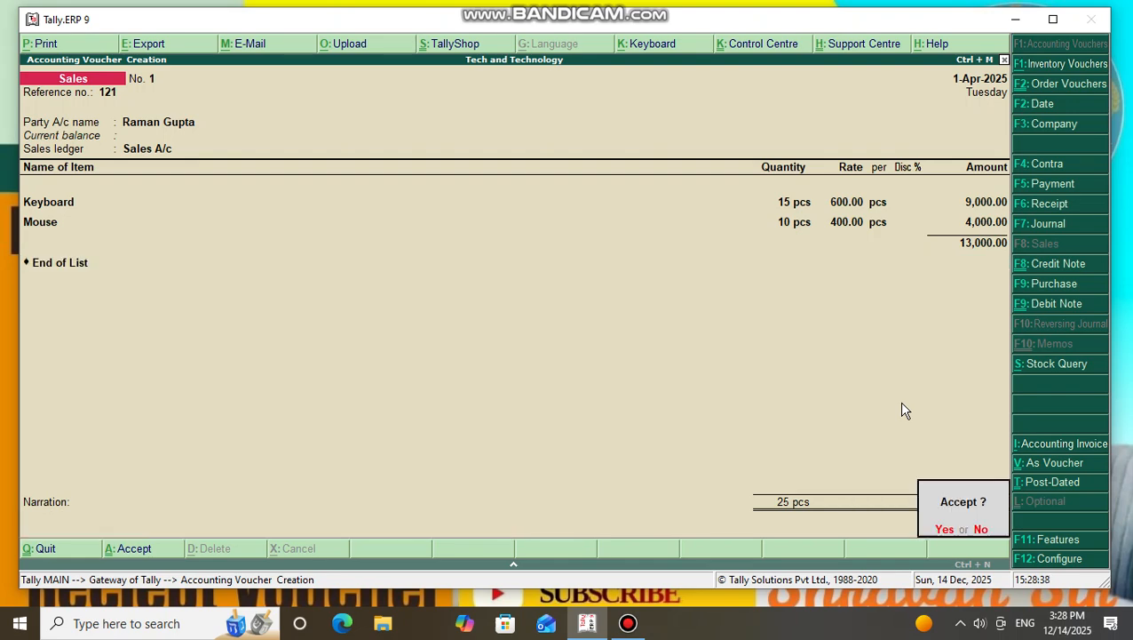
key("Return")
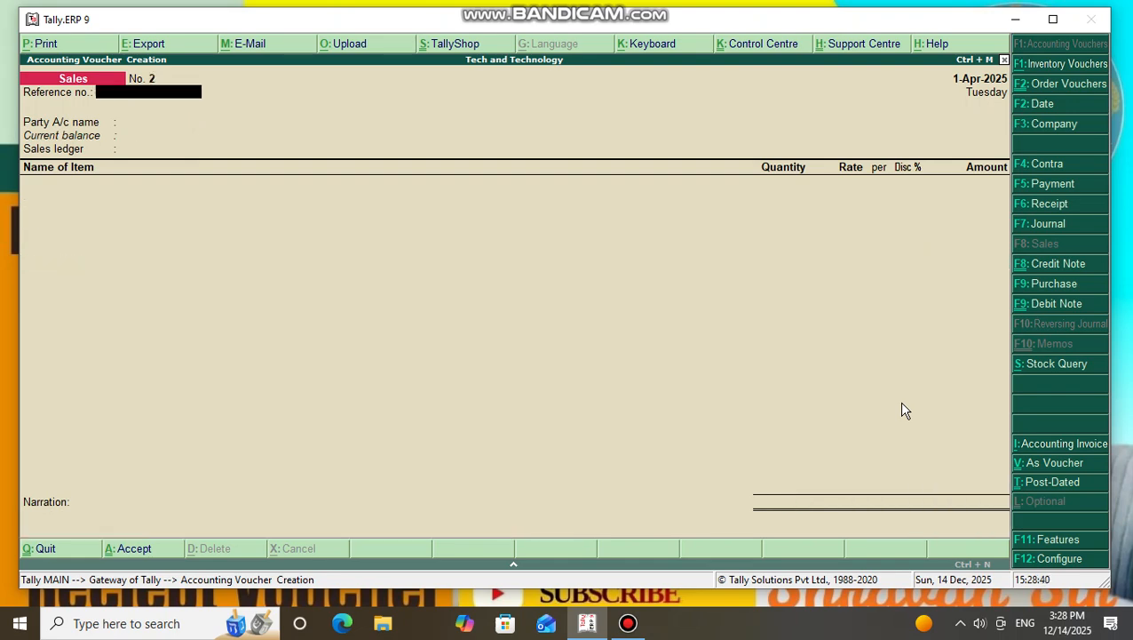
key("Escape")
Examine the customer's ledger vouchers in Account Books for the sales entry and closing balance, and return to the Gateway of Tally
key("Down")
key("Down")
key("Down")
key("Down")
key("Down")
key("Down")
key("Down")
key("Down")
key("Down")
key("Down")
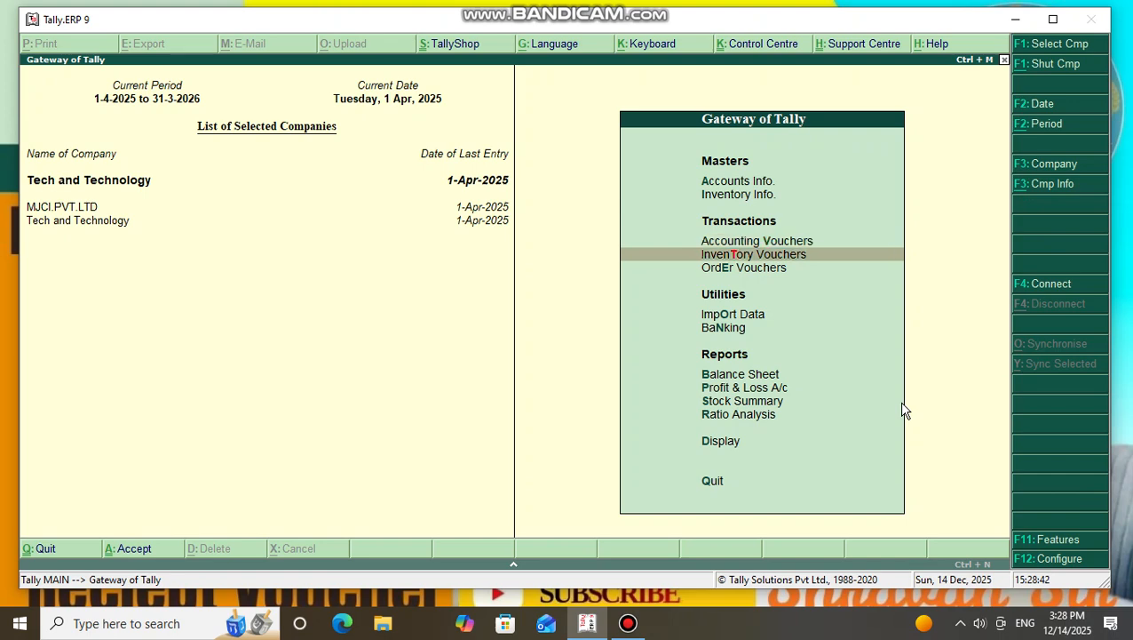
key("Up")
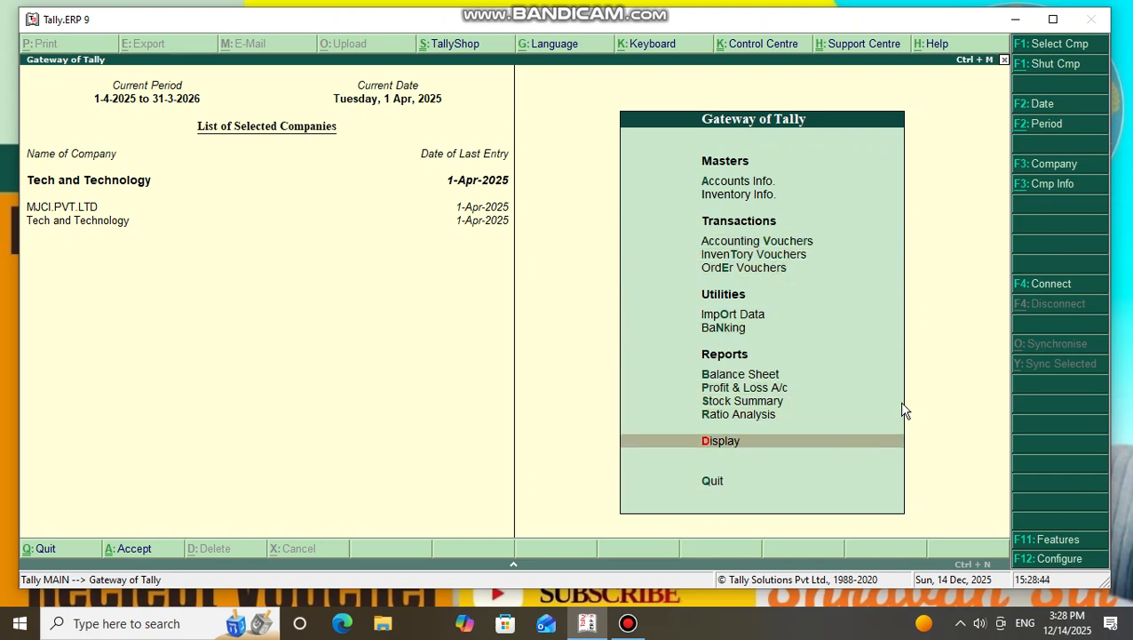
key("Return")
key("Down")
key("Down")
key("Down")
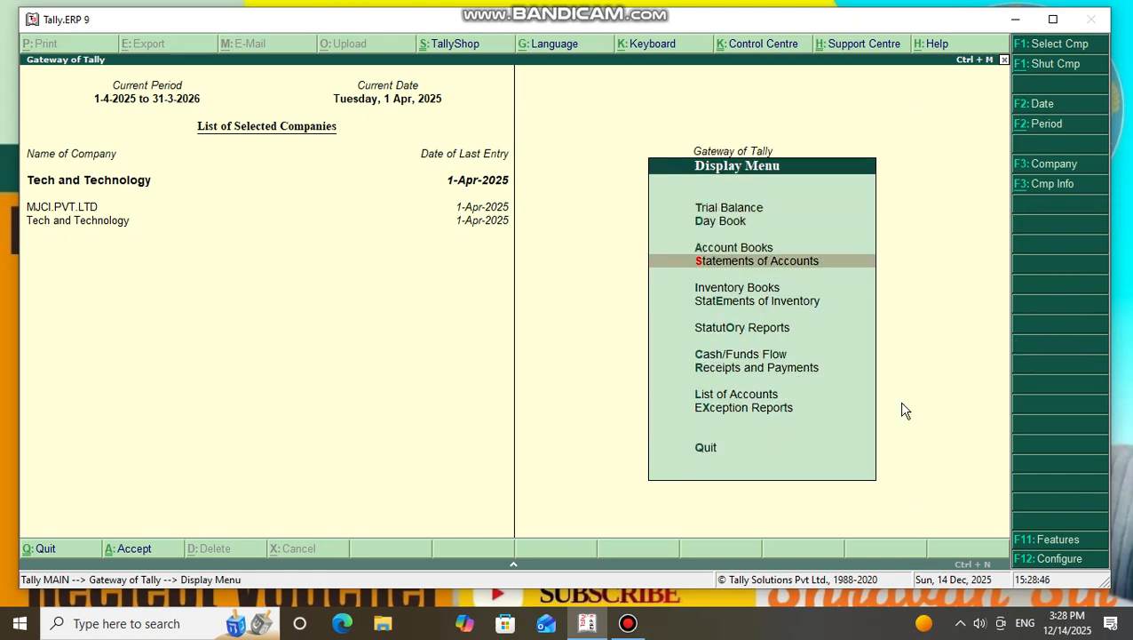
key("Up")
key("Return")
key("Down")
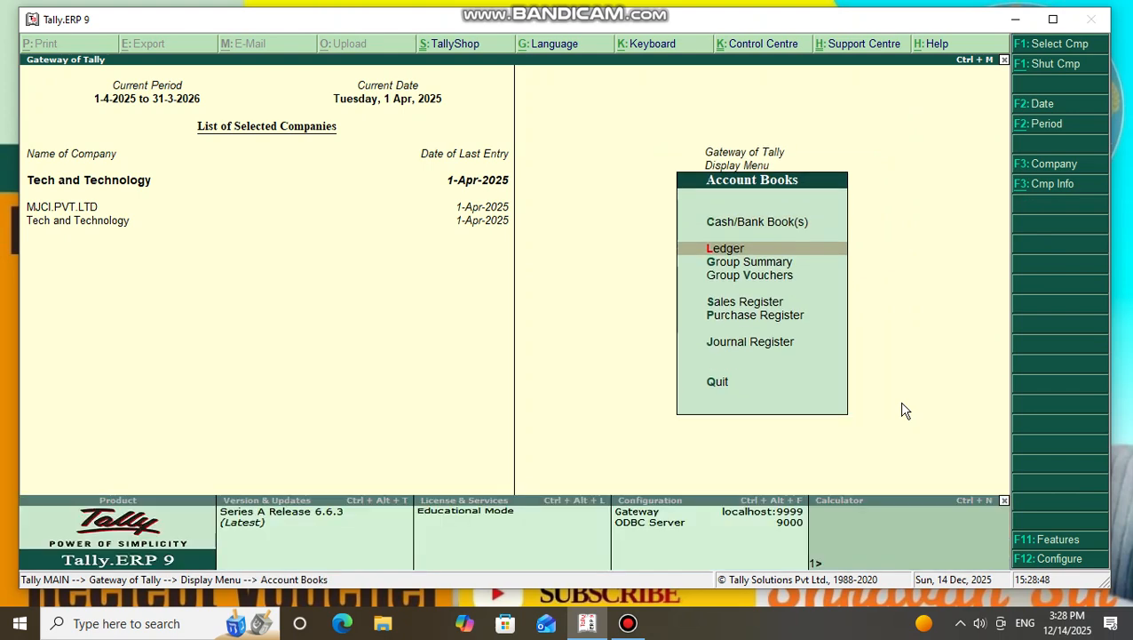
key("Return")
key("Down")
key("Return")
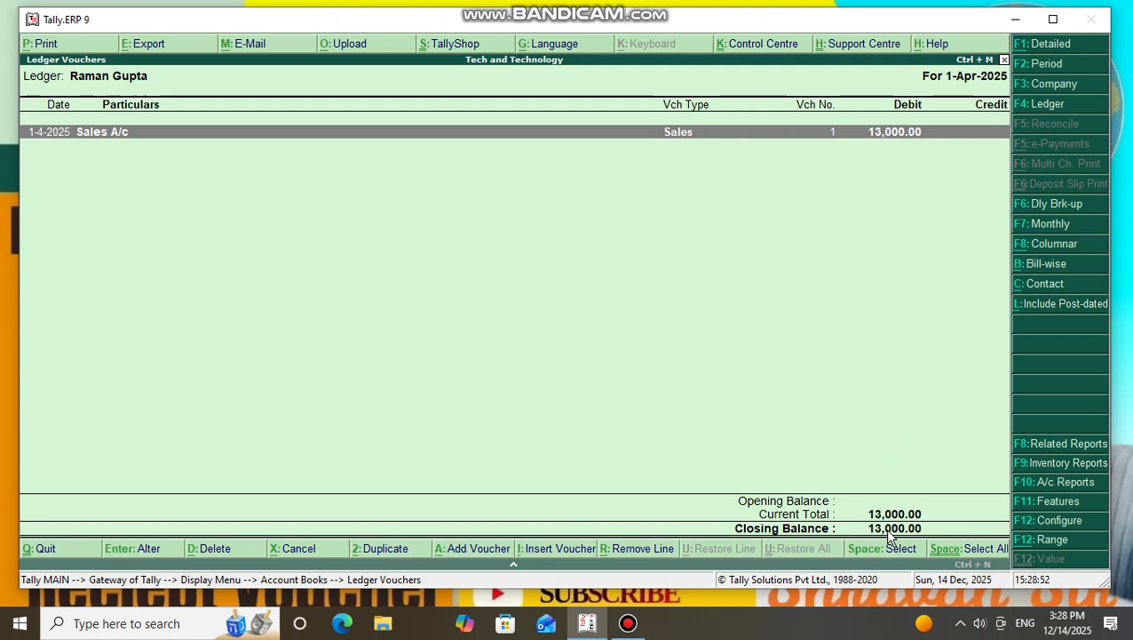
key("Escape")
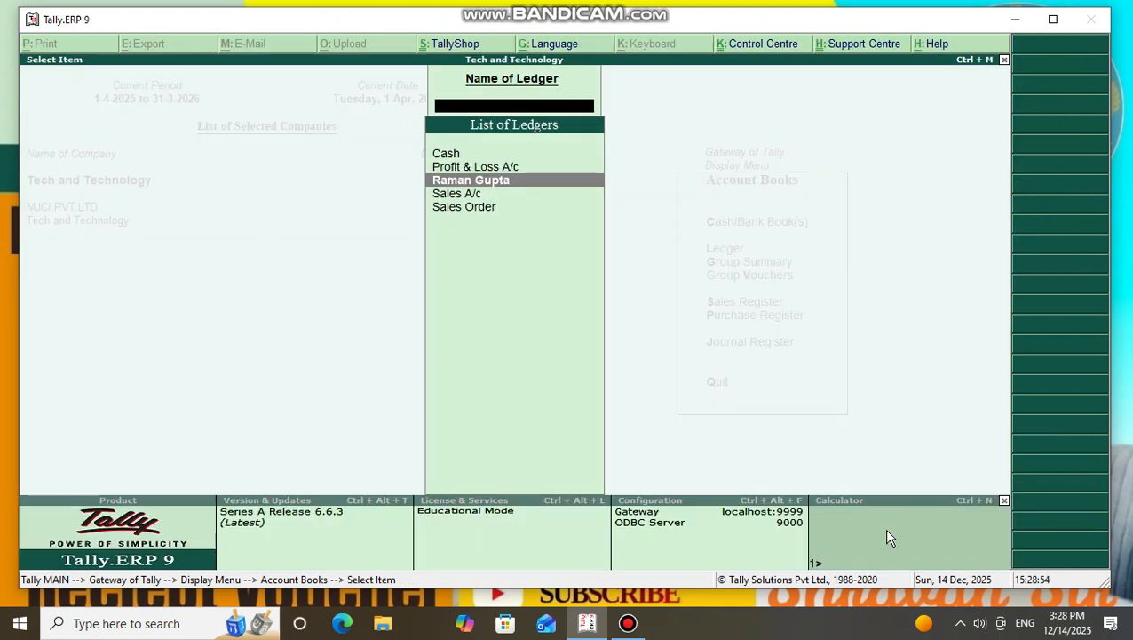
key("Escape")
key("Escape")
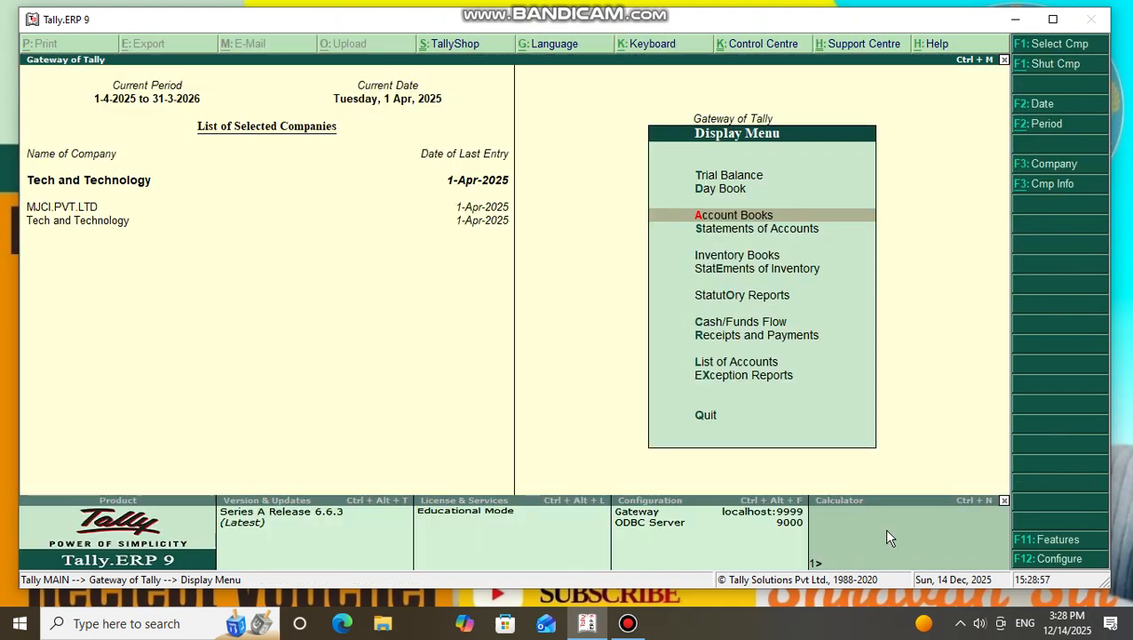
key("Escape")
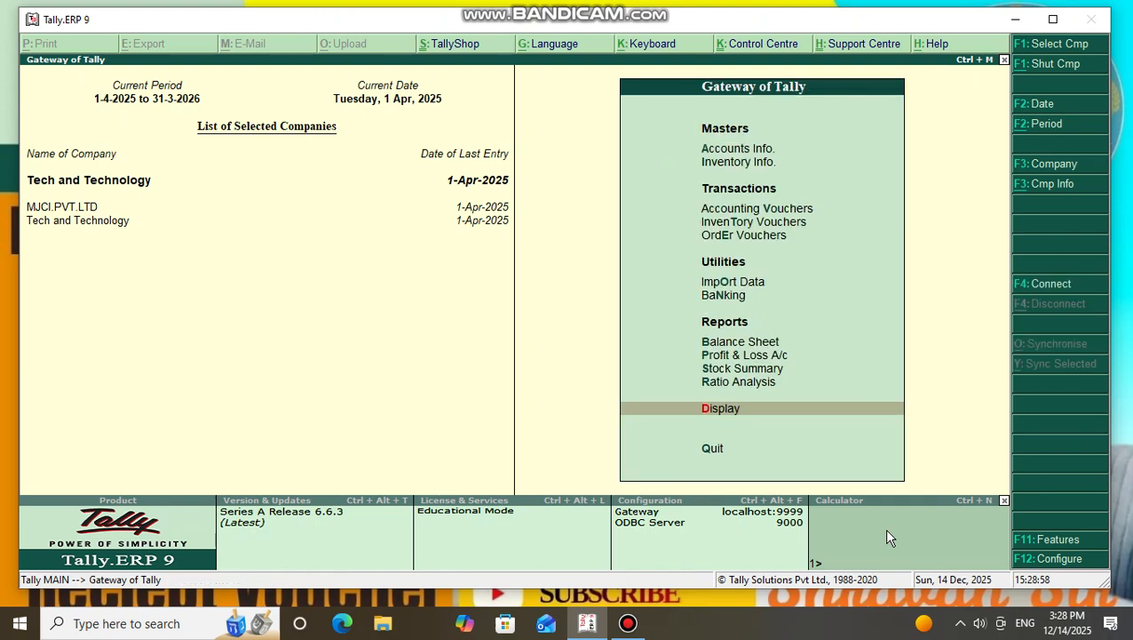
Start a Receipt accounting voucher
key("Up")
key("Up")
key("Up")
key("Up")
key("Up")
key("Up")
key("Up")
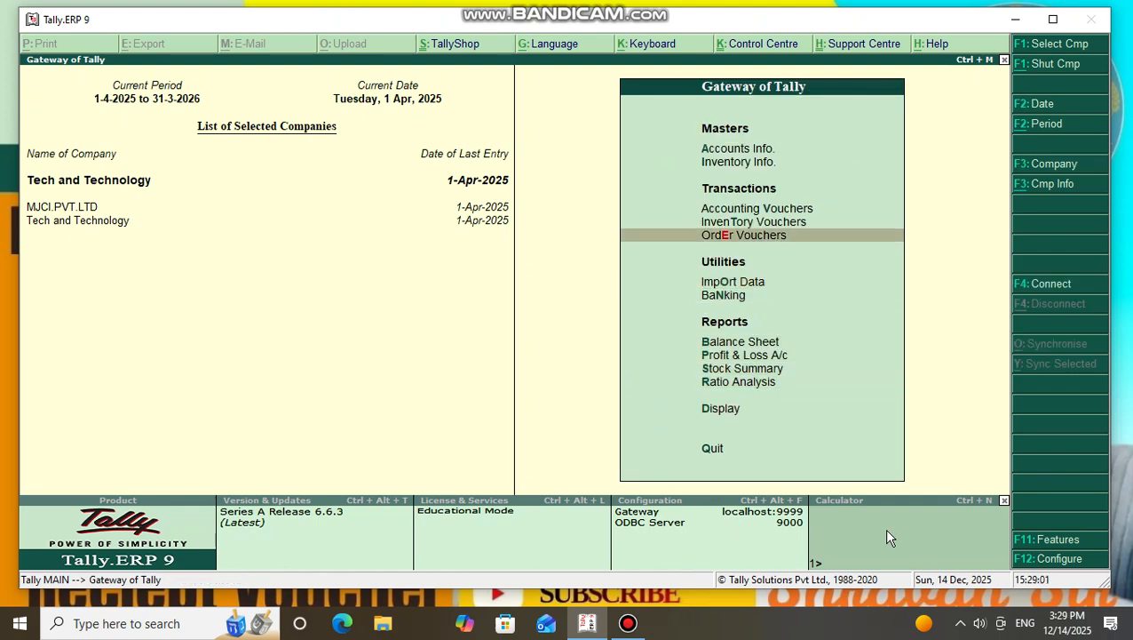
key("Up")
key("Up")
key("Return")
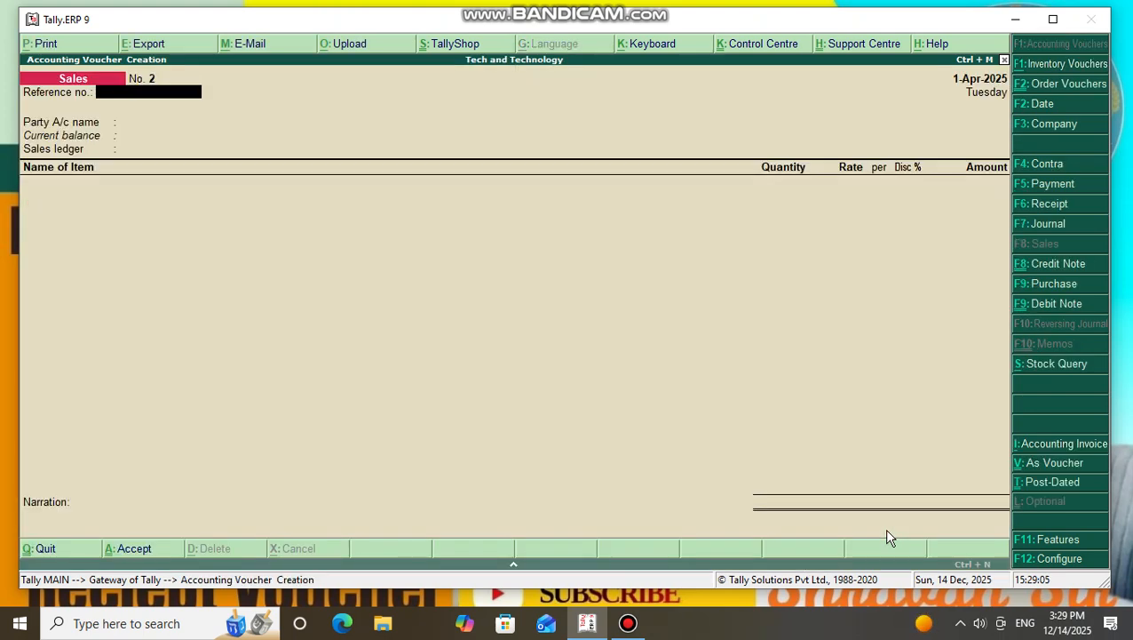
key("F6")
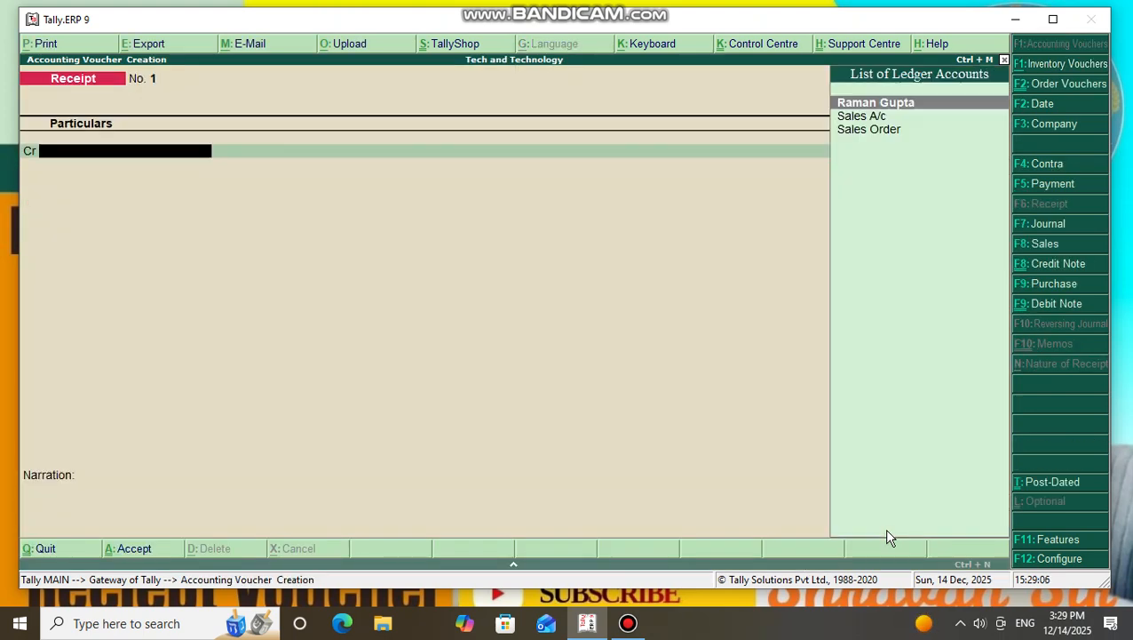
Credit the customer's account with 13,000 in the receipt, adjusted as Agst Ref to bill 1
key("Return")
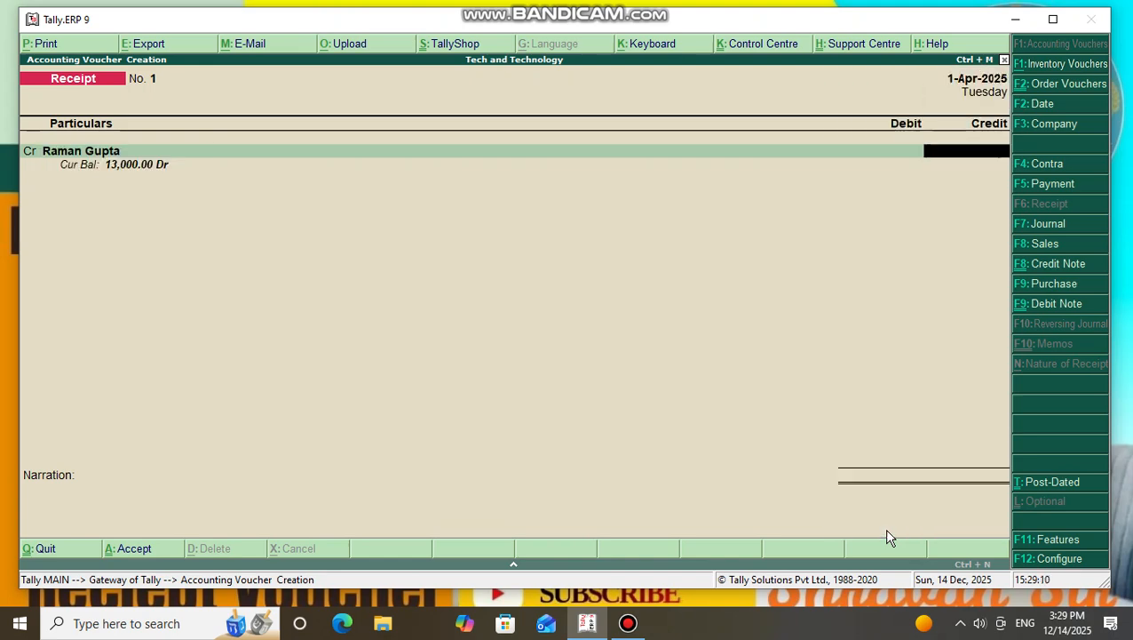
type("13000")
key("Return")
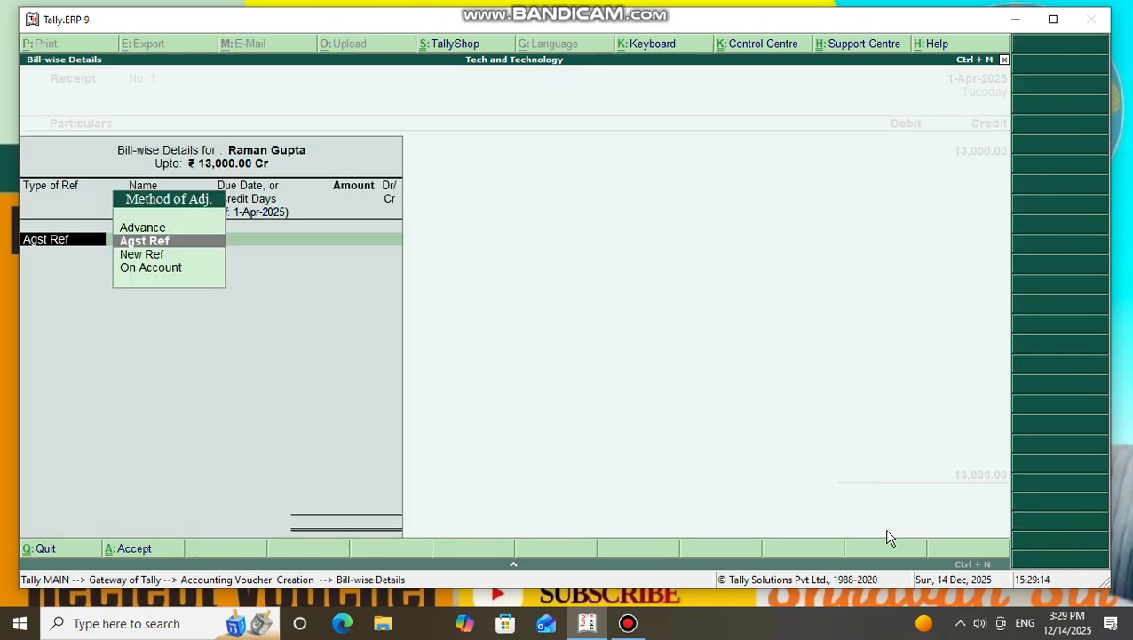
key("Return")
key("Return")
key("Return")
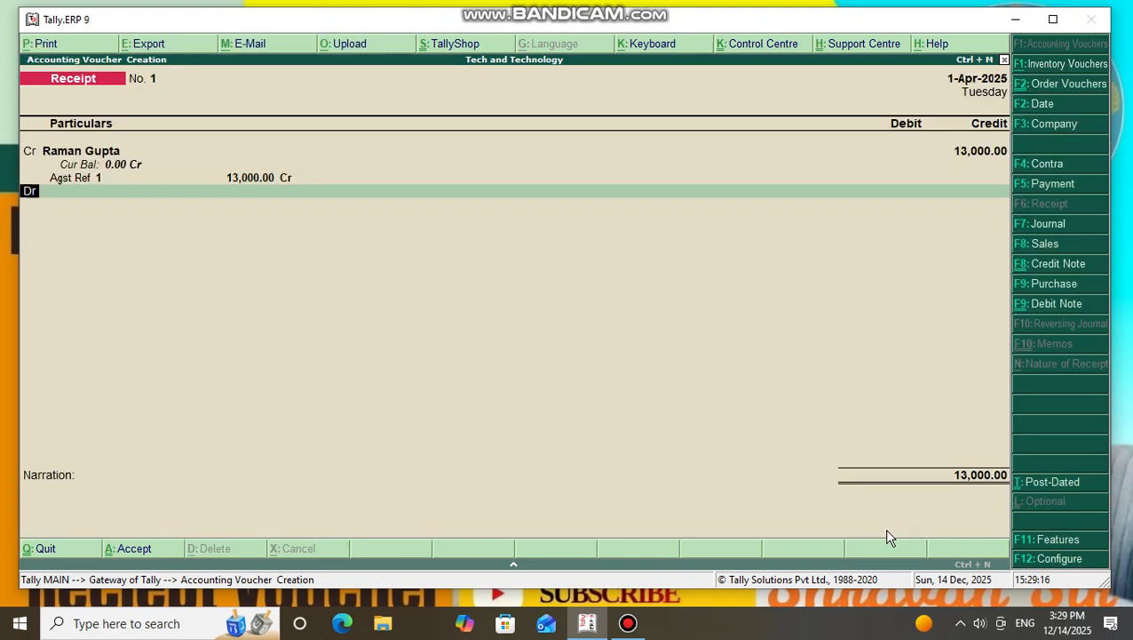
Debit Cash with 13,000.00, save the receipt voucher without narration and return to the Gateway of Tally
key("Return")
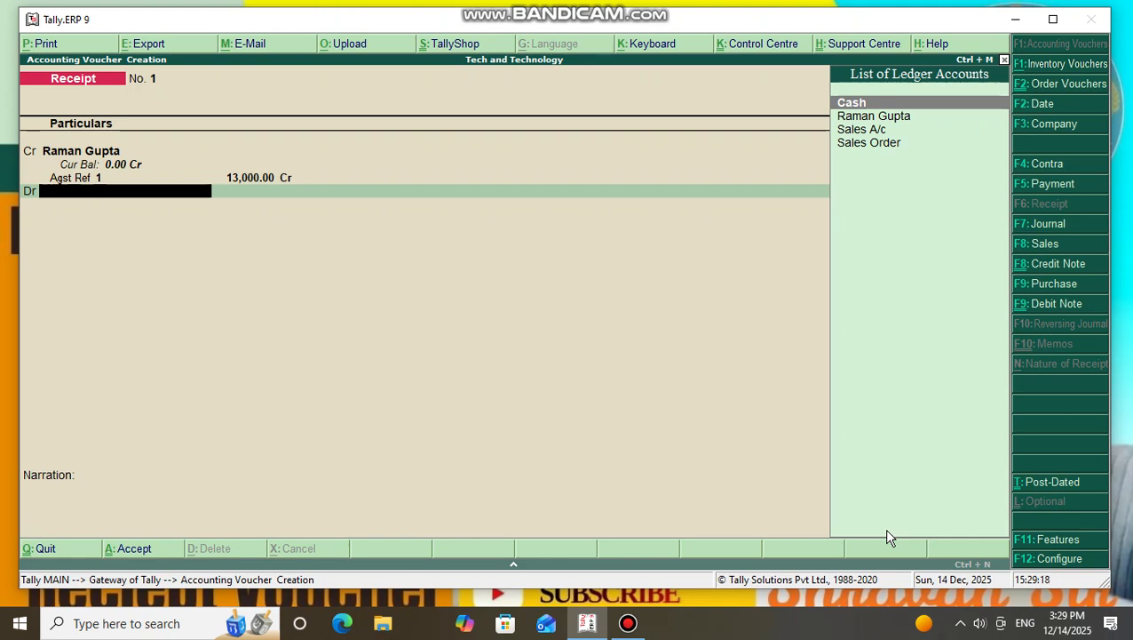
key("Return")
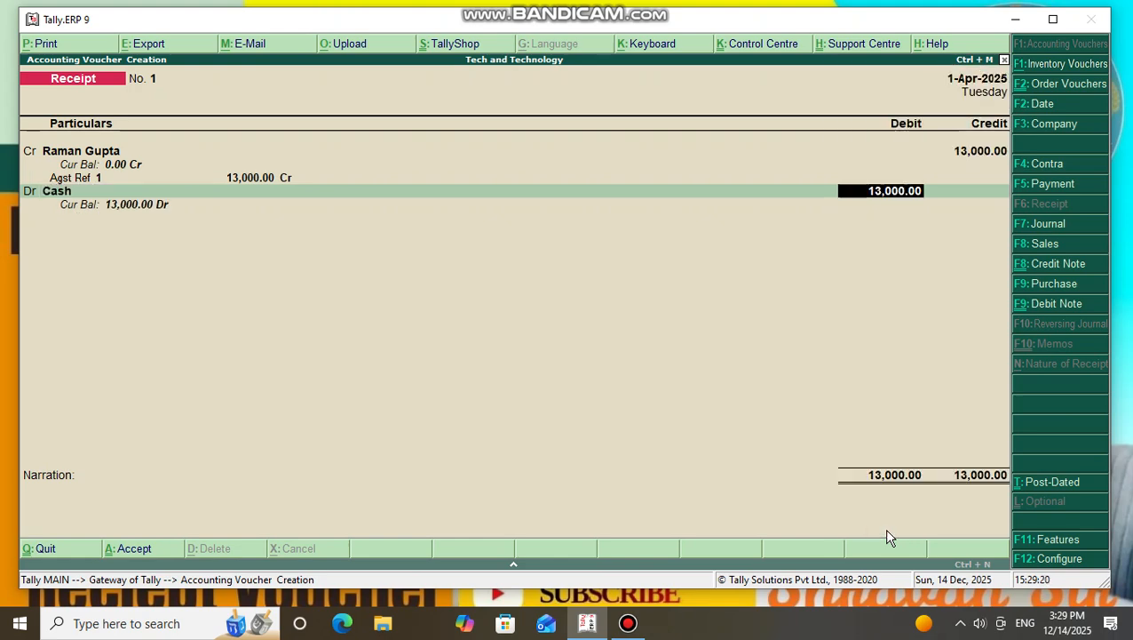
key("Return")
key("Return")
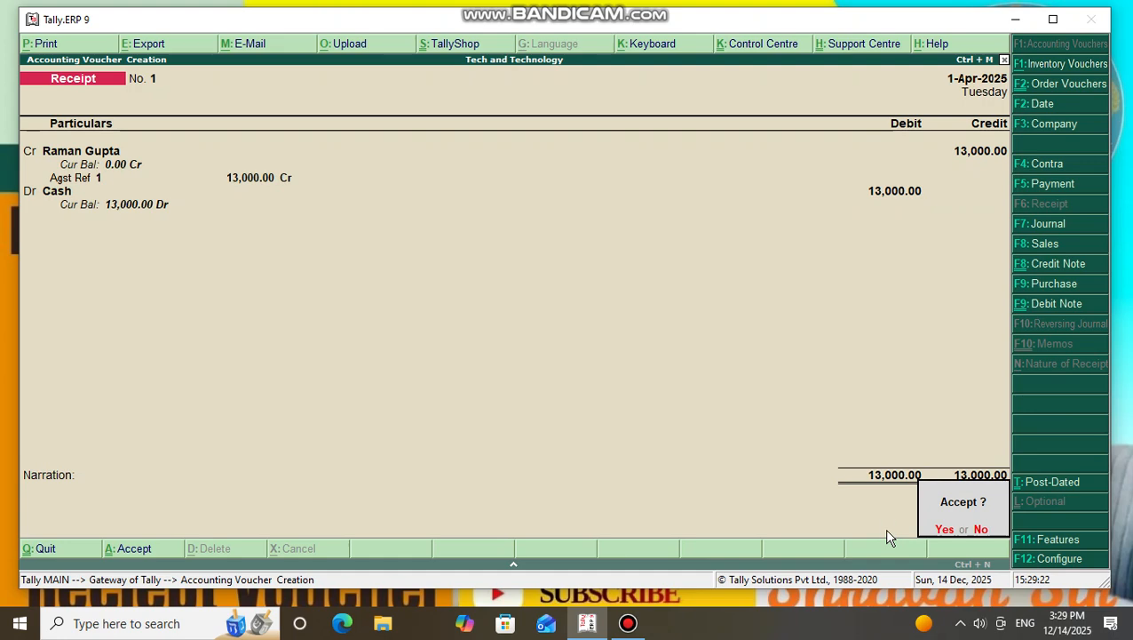
key("Return")
key("Escape")
key("Return")
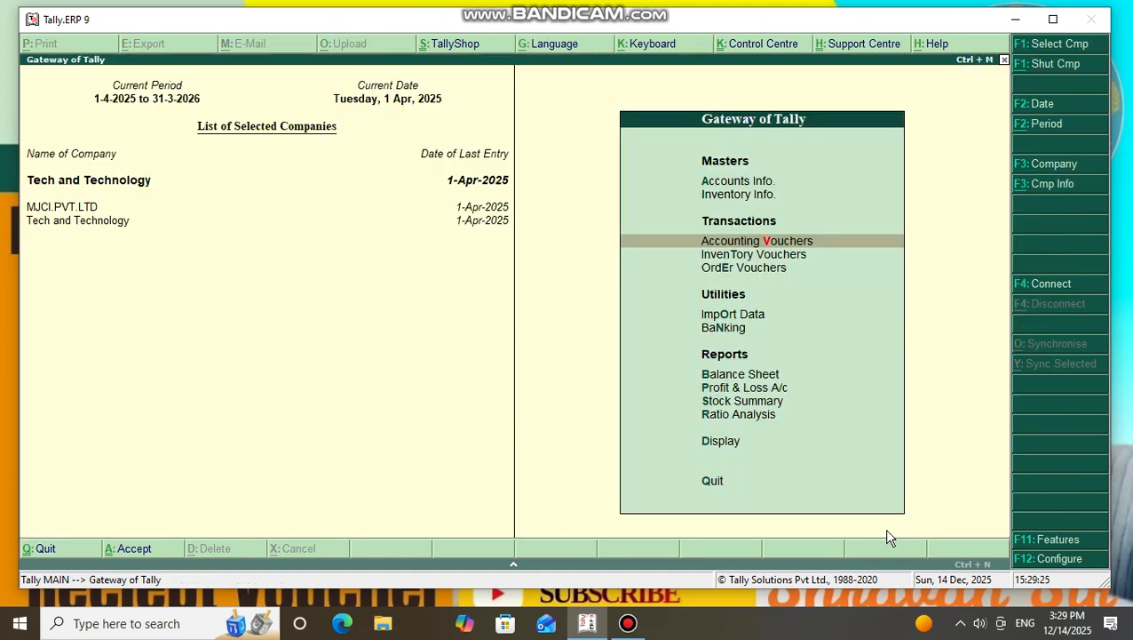
Display the customer's ledger vouchers from Account Books to check the sale and the cash receipt
key("Down")
key("Down")
key("Down")
key("Down")
key("Down")
key("Down")
key("Down")
key("Down")
key("Down")
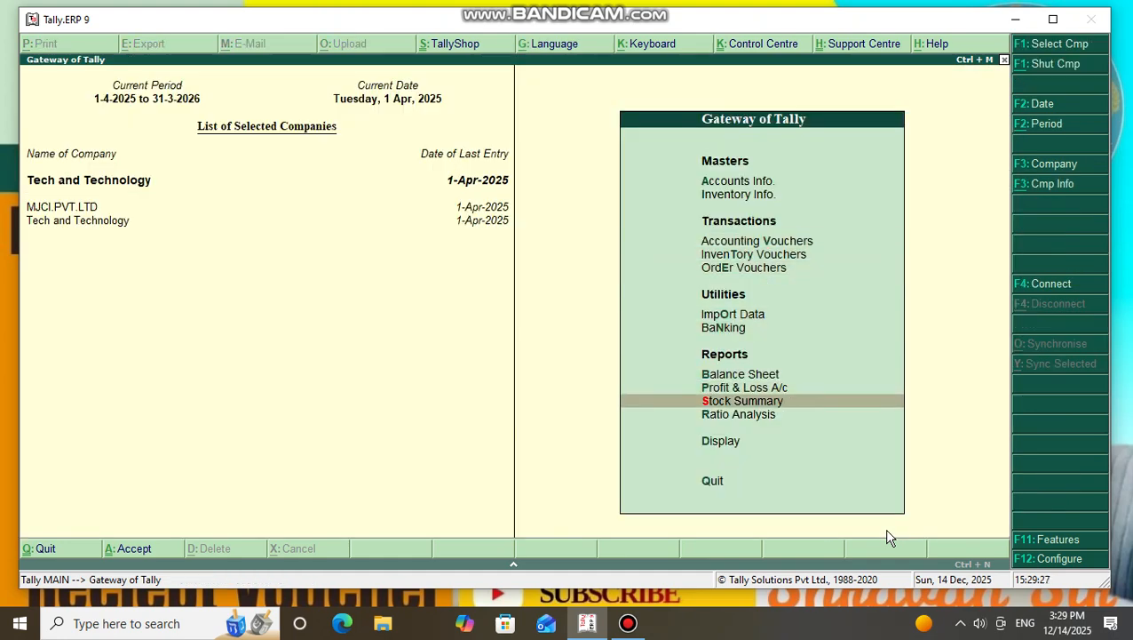
key("Return")
key("Down")
key("Down")
key("Down")
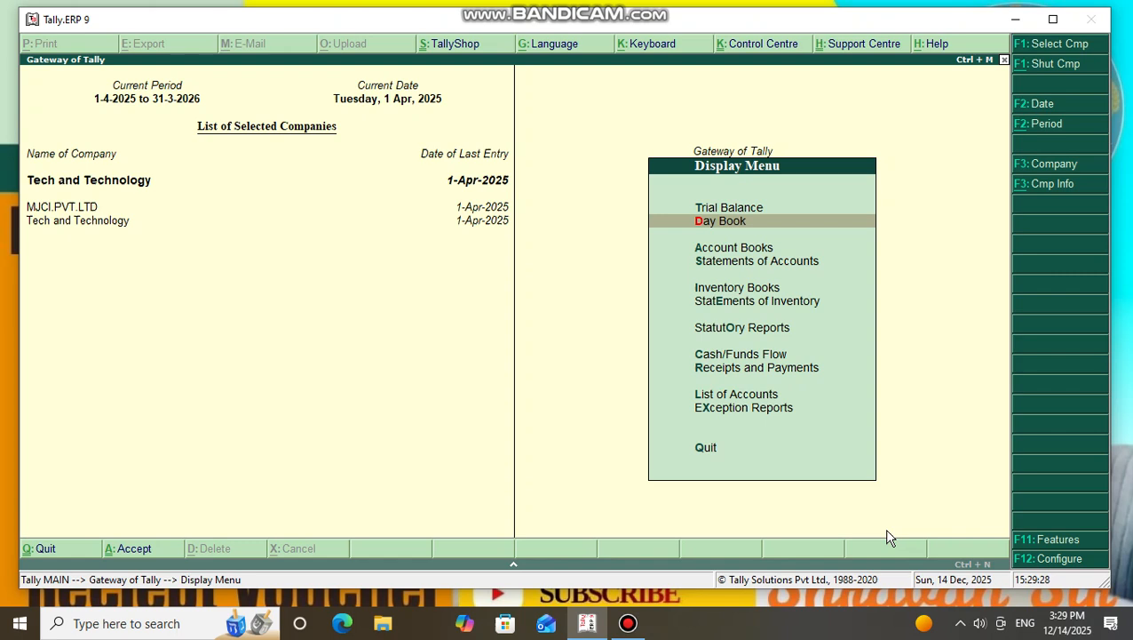
key("Down")
key("Down")
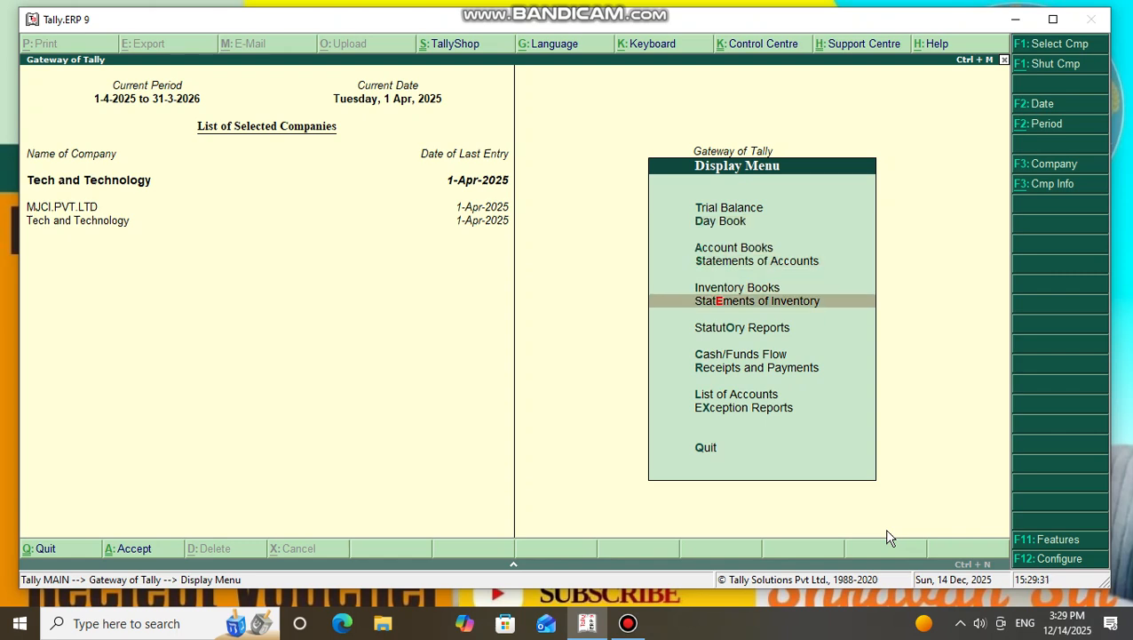
key("Up")
key("Up")
key("Up")
key("Return")
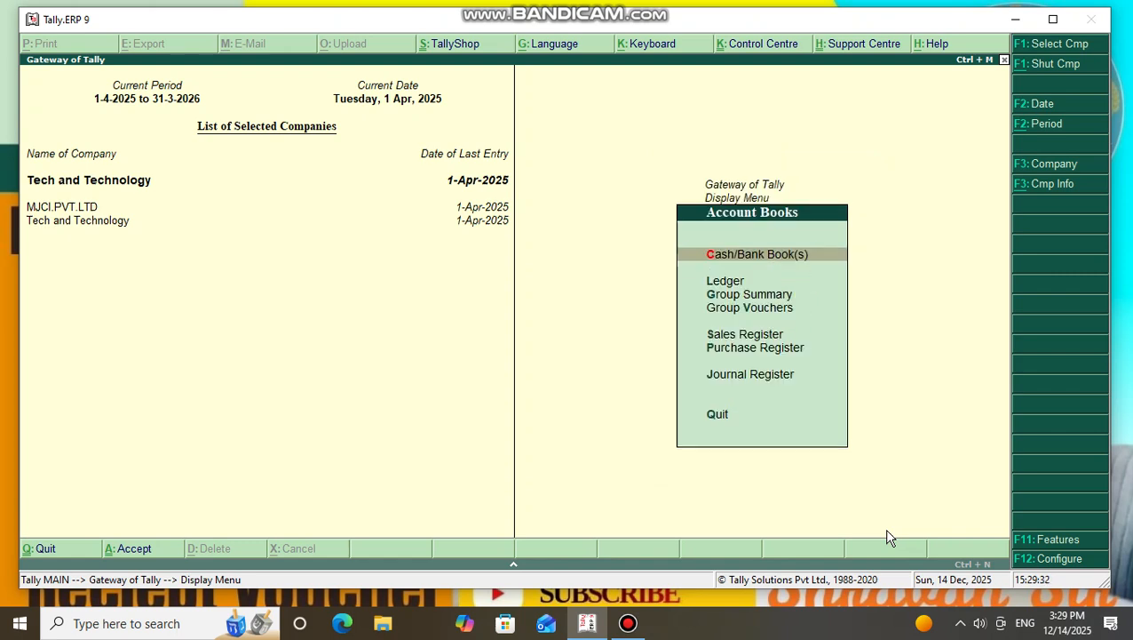
key("Down")
key("Down")
key("Up")
key("Return")
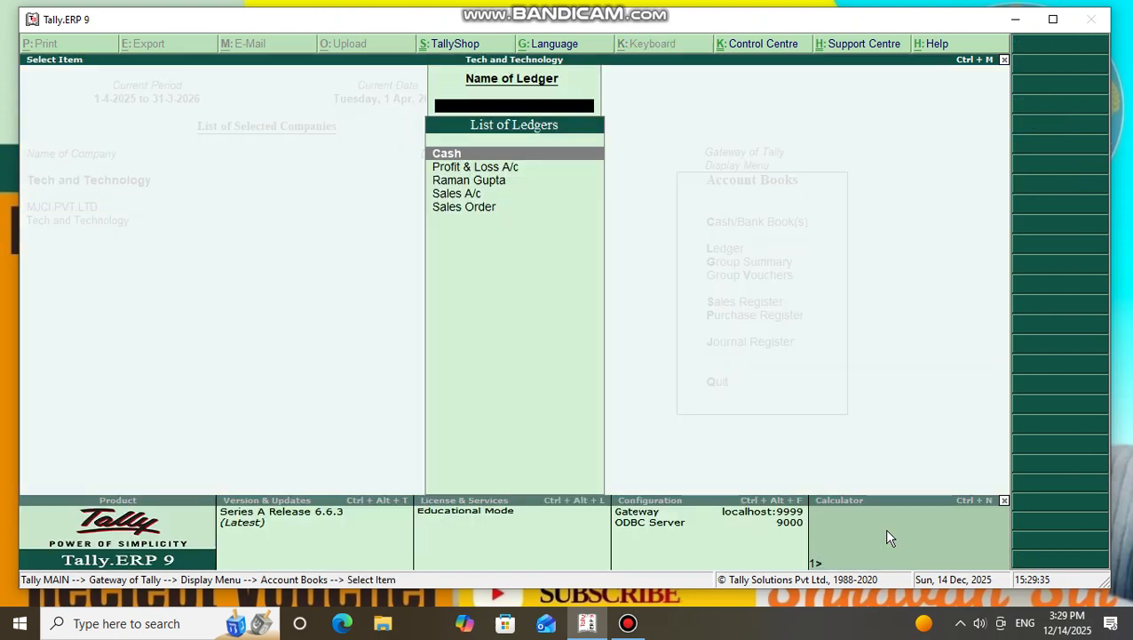
key("Down")
key("Down")
key("Return")
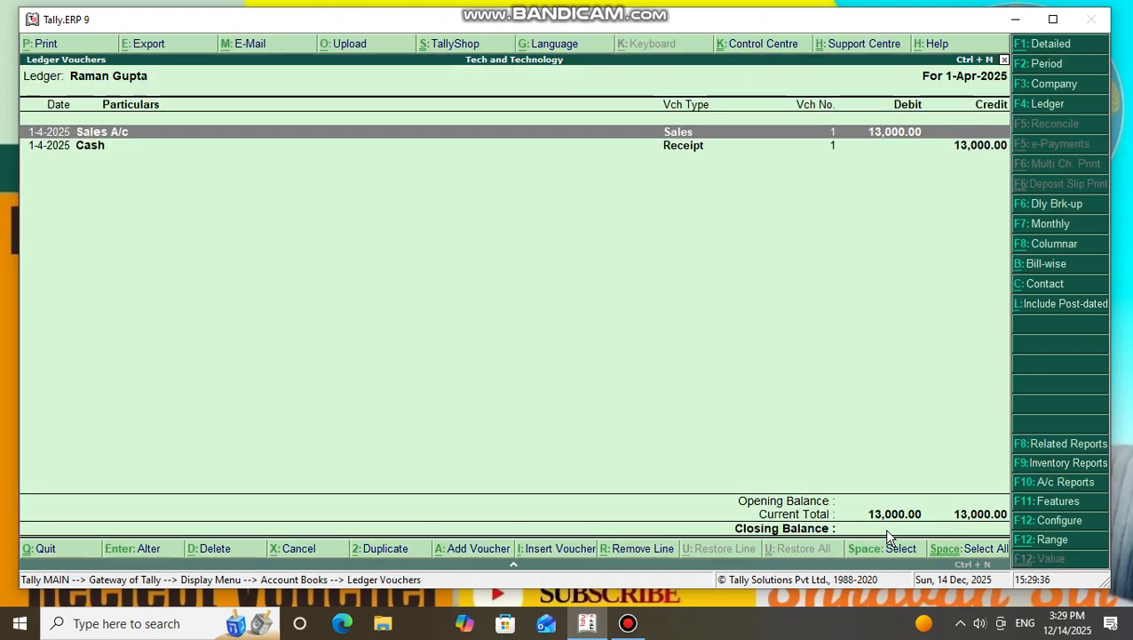